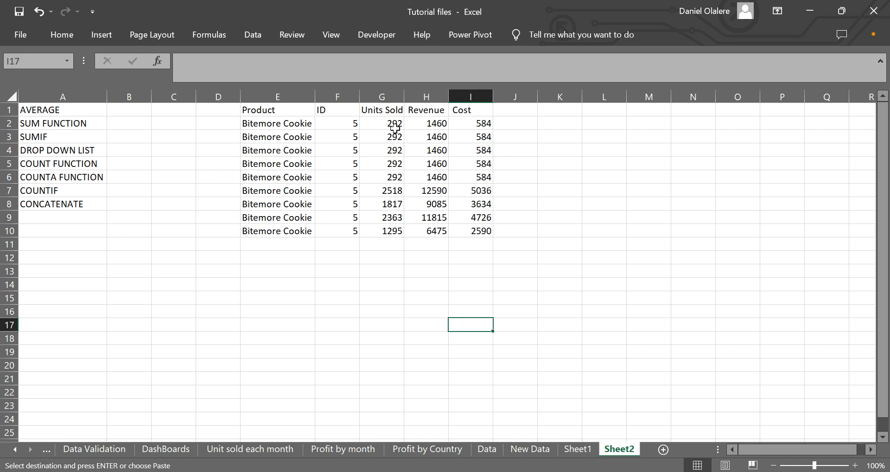
- Calculate the average of the Units Sold column in cell G11 with =AVERAGE(G2:G10)
left_click_drag(395, 123, 393, 231)
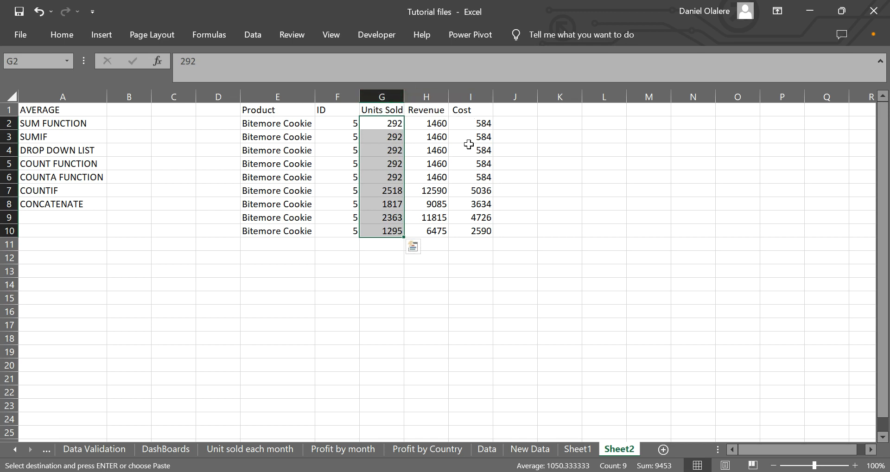
left_click(381, 243)
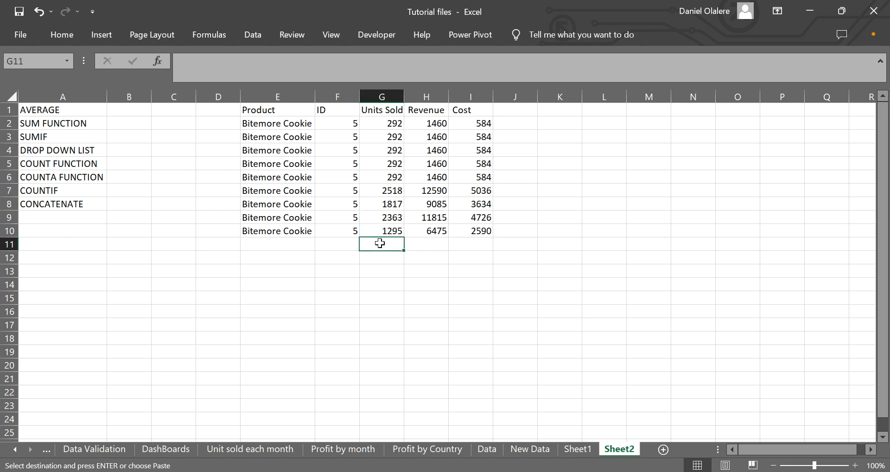
type("=")
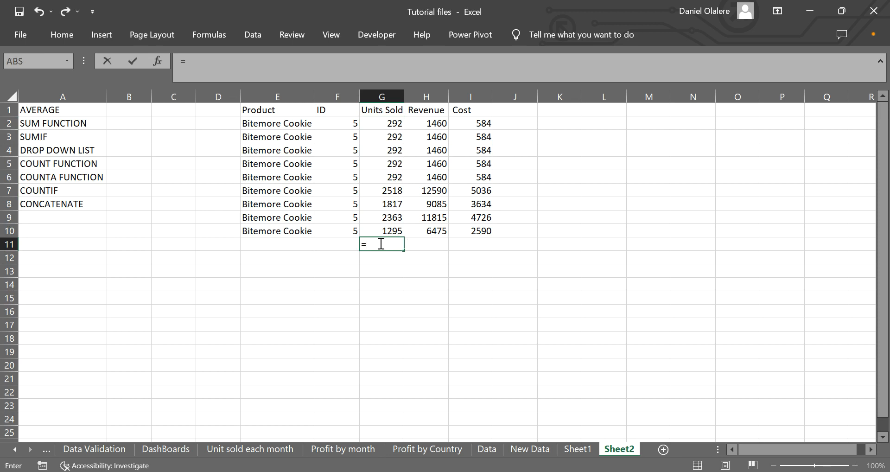
type("AV")
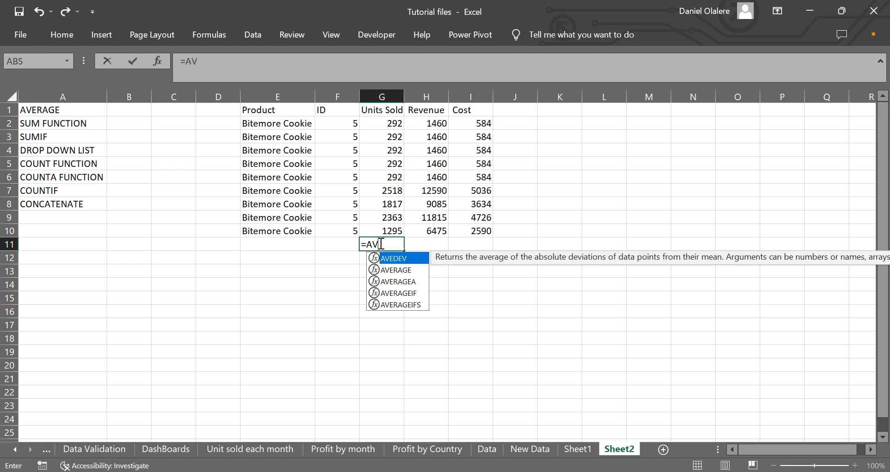
type("ERAGE(")
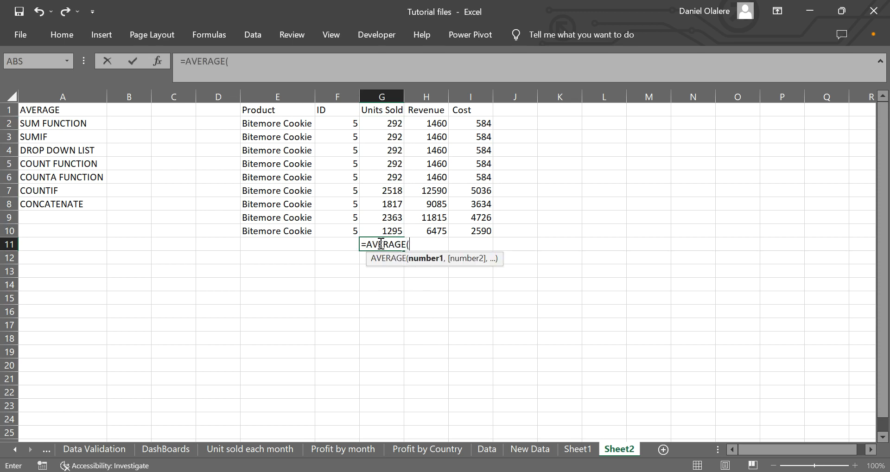
left_click_drag(377, 122, 391, 232)
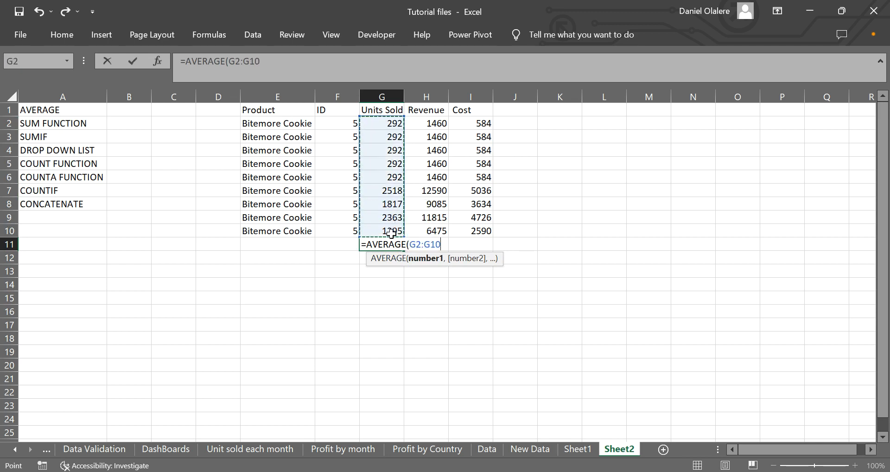
type(")")
key("Return")
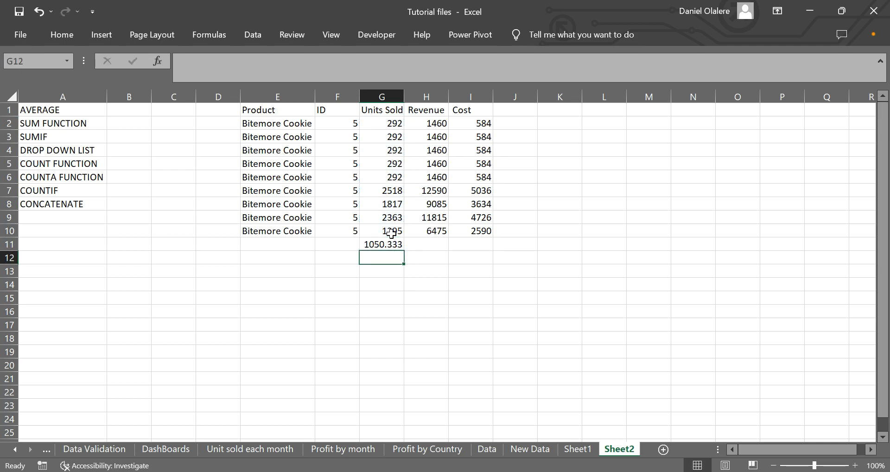
- Copy the Units Sold average formula from G11 into H11 beneath the Revenue column
left_click_drag(394, 122, 386, 231)
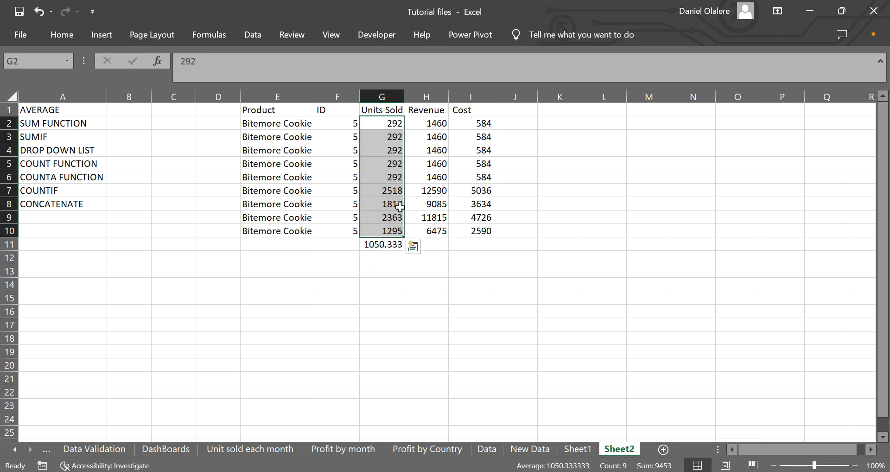
left_click(383, 246)
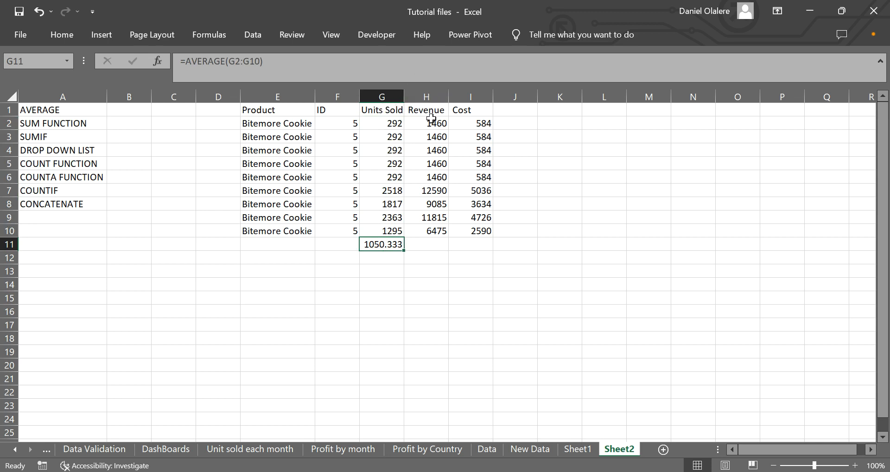
key("ctrl+c")
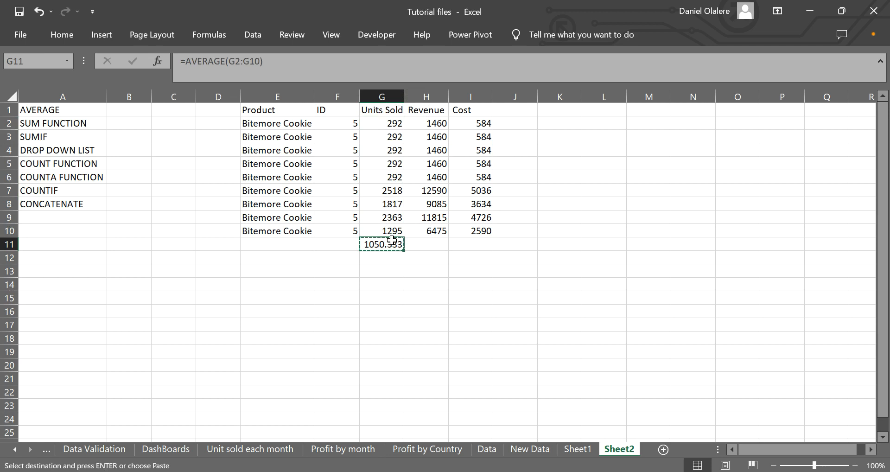
left_click(424, 243)
key("ctrl+v")
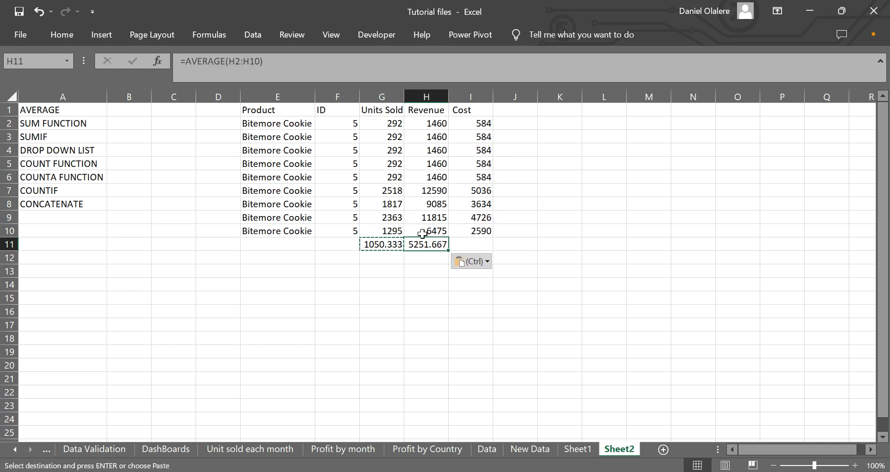
- Replace the copied formula in H11 with a newly entered =AVERAGE(H2:H10) for the Revenue column
key("Delete")
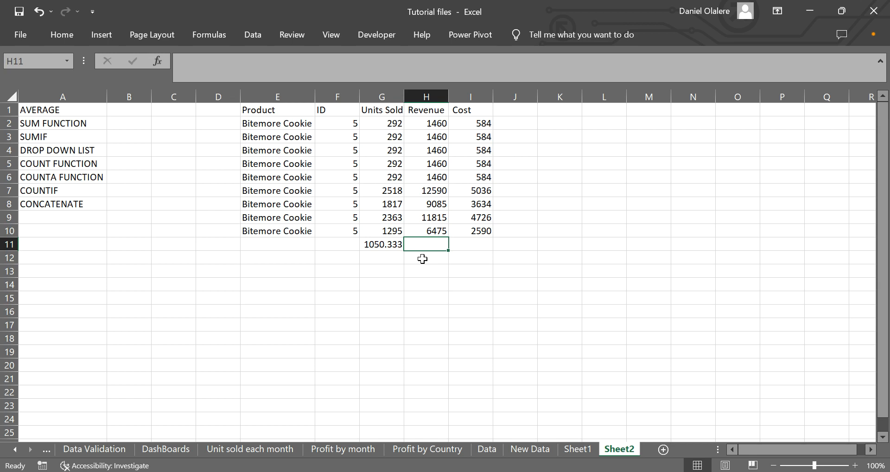
type("=AVERAGE(")
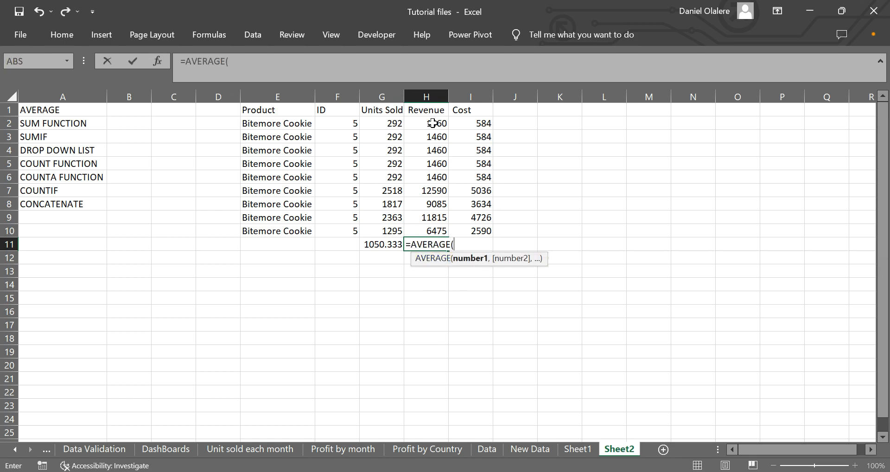
left_click_drag(433, 123, 424, 233)
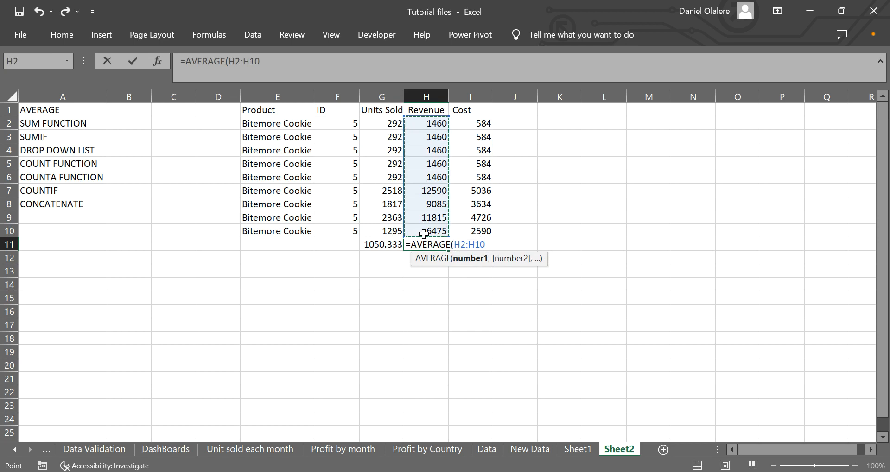
type(")")
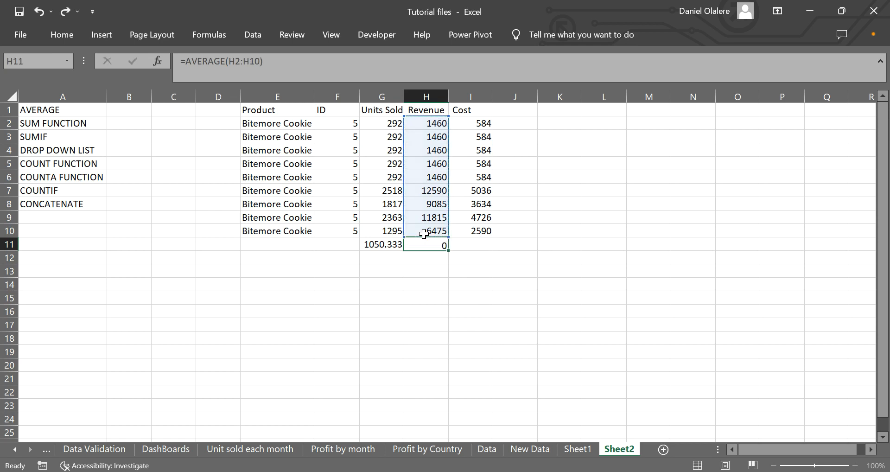
key("Return")
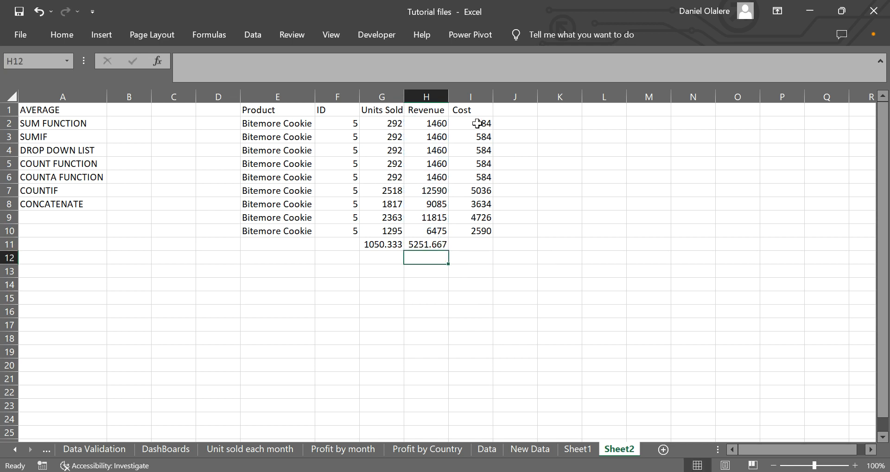
- Copy the Revenue average formula from H11 into I11 to average the Cost column
left_click(426, 243)
key("ctrl+c")
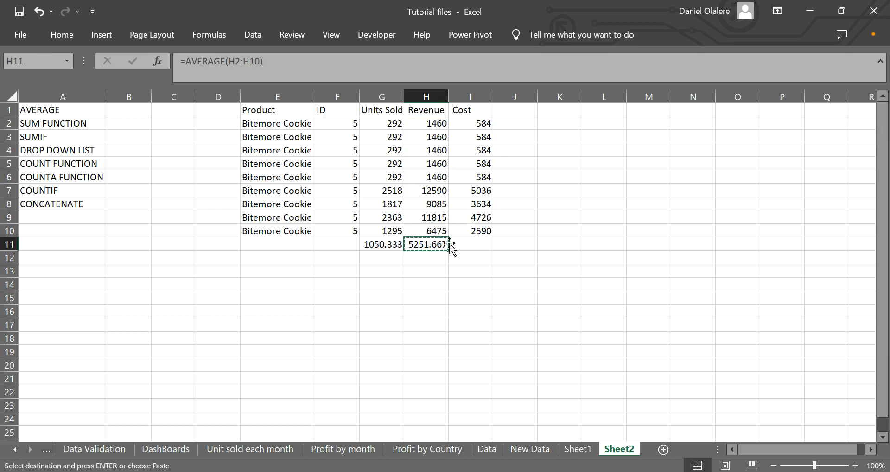
left_click(469, 246)
key("ctrl+v")
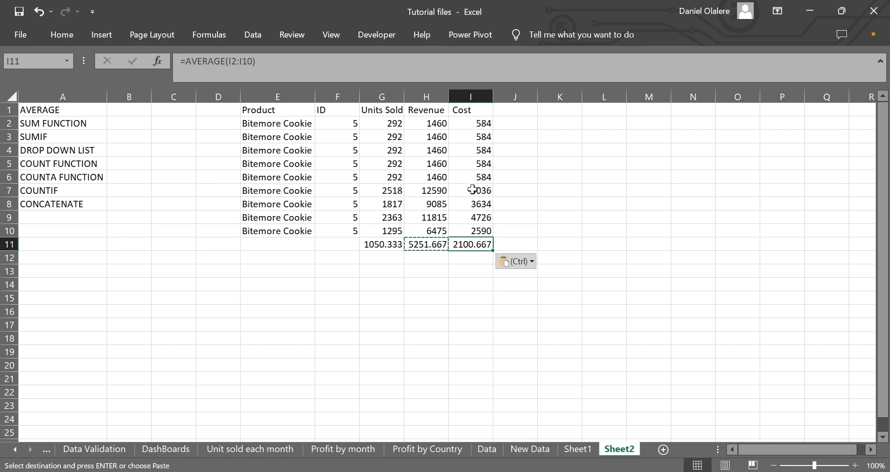
- Clear the three average formulas in cells G11 through I11
left_click_drag(380, 243, 471, 241)
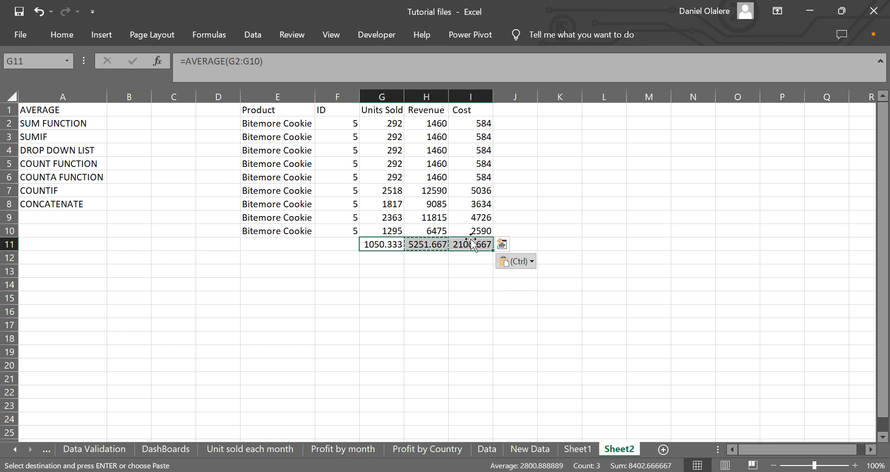
key("Delete")
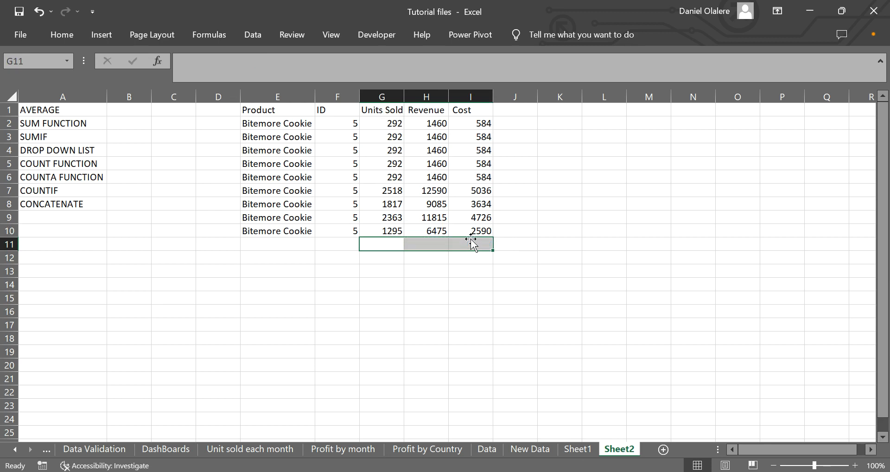
left_click(384, 135)
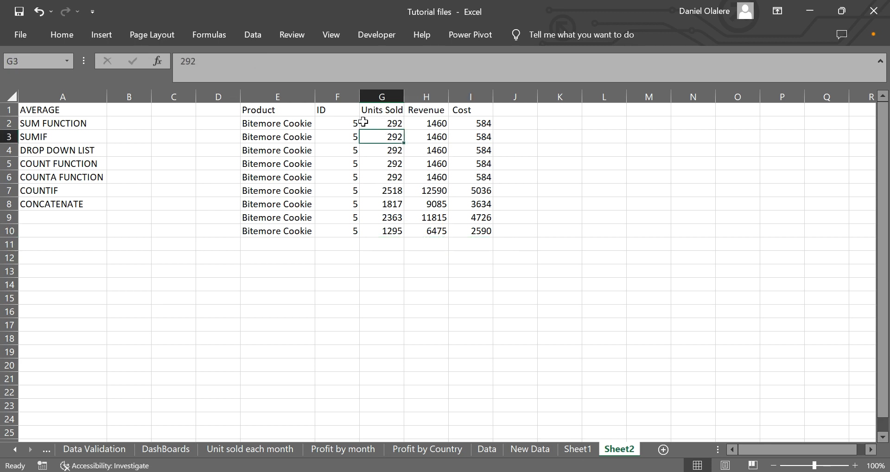
- Enter =AVERAGE(G2:G10) in G11, extending the range from G2 down to the last filled Units Sold cell
left_click(385, 244)
type("=")
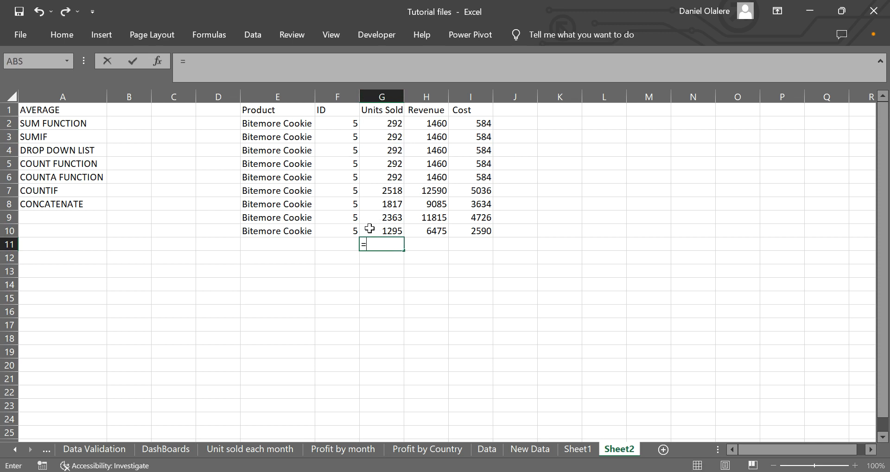
type("AVERAGE(")
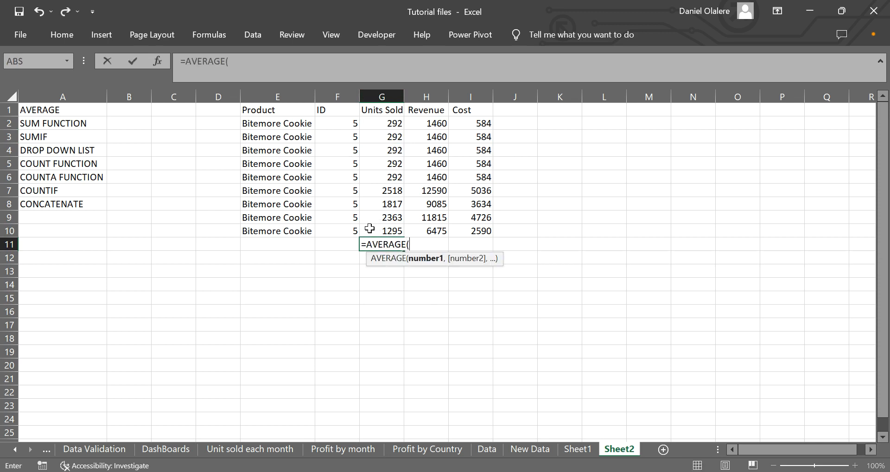
mouse_move(392, 121)
left_mouse_down()
mouse_move(390, 203)
mouse_move(389, 128)
left_mouse_up()
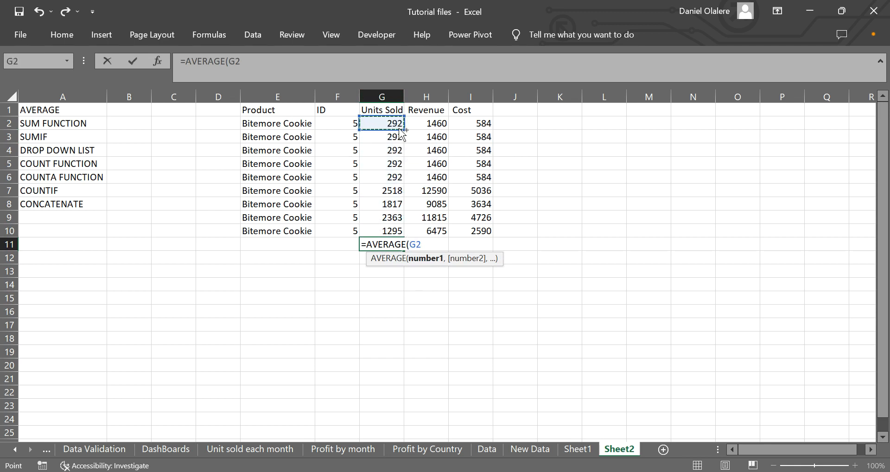
key("ctrl+shift+Down")
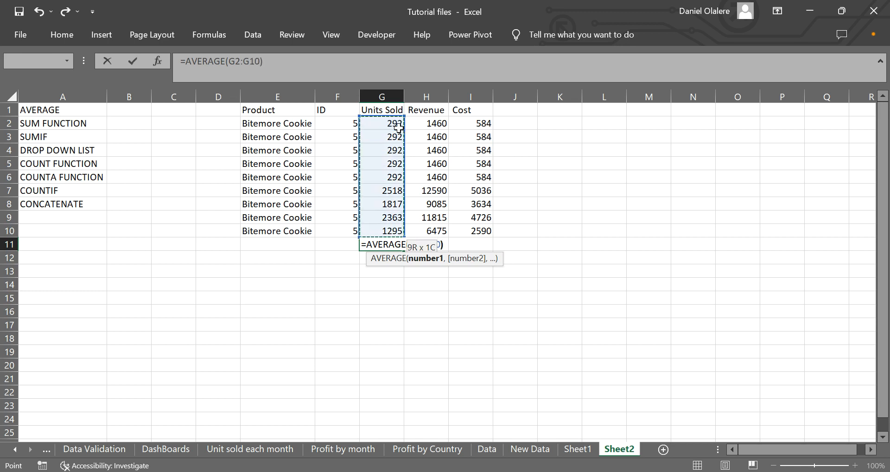
type(")")
key("Return")
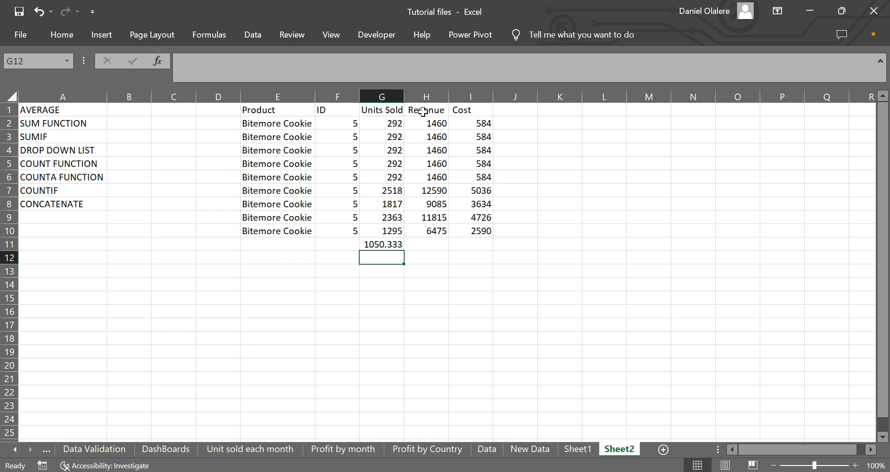
left_click(391, 122)
left_click_drag(403, 130, 391, 177)
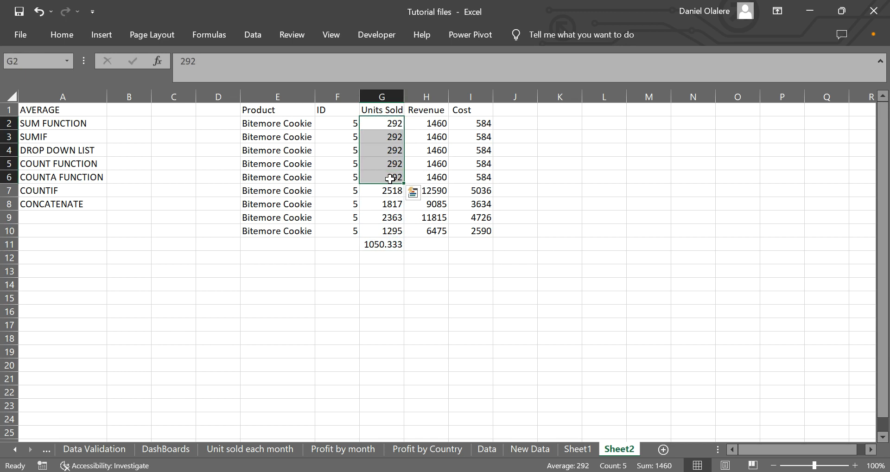
left_click(402, 113)
left_click(403, 124)
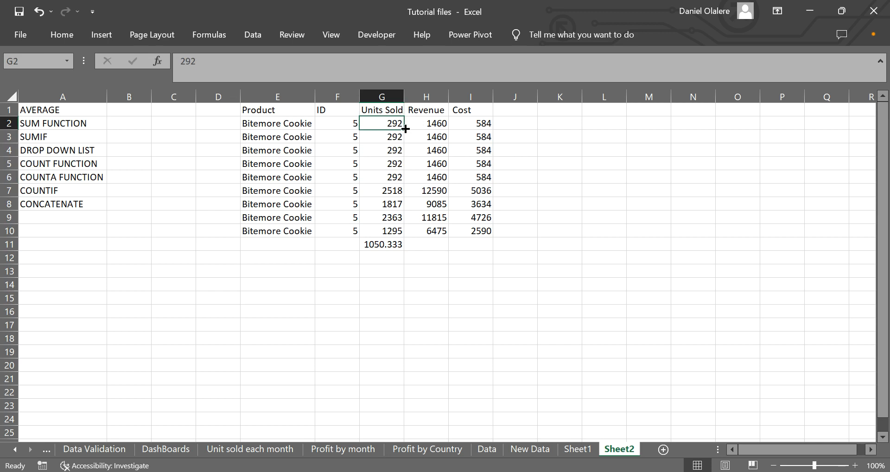
- Replace the average in G11 with =SUM(G2:G10) to total the Units Sold column
left_click(391, 244)
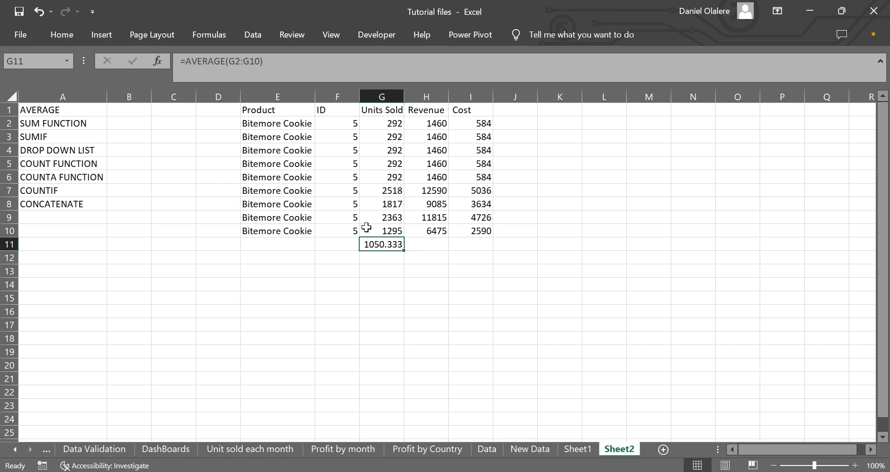
key("Delete")
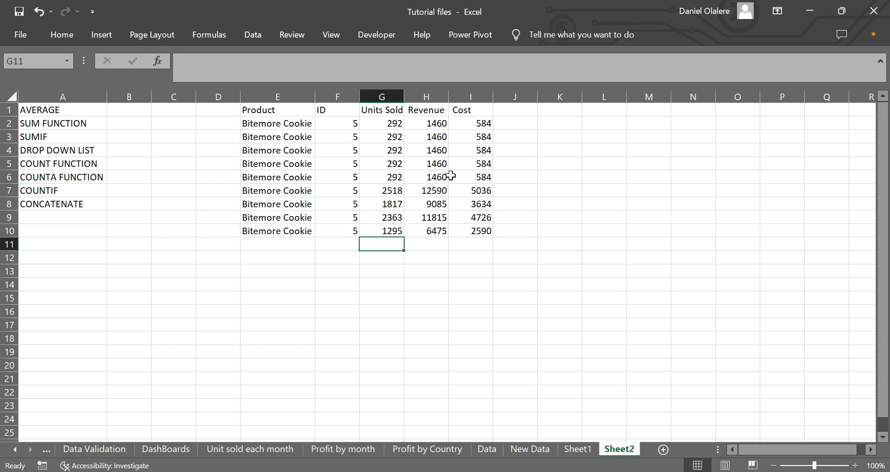
type("=")
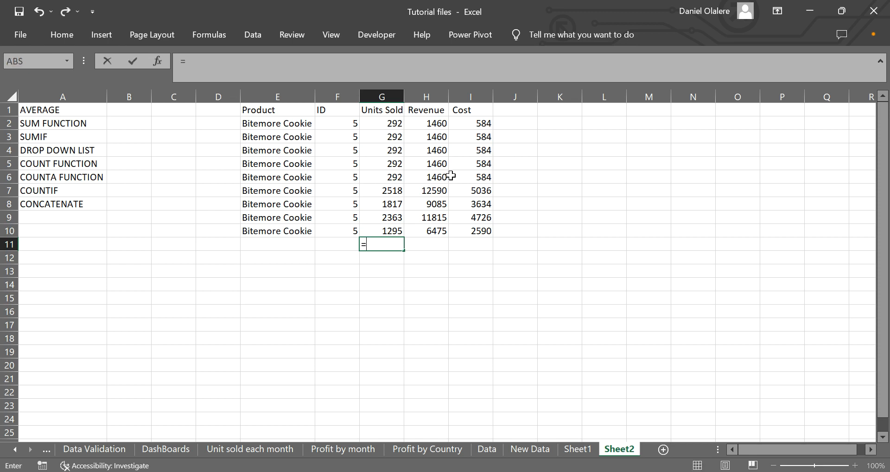
type("SUM(")
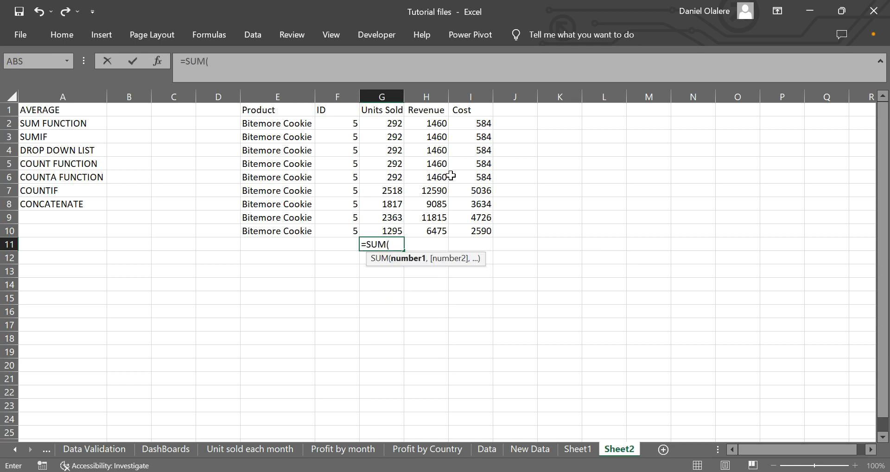
left_click(395, 124)
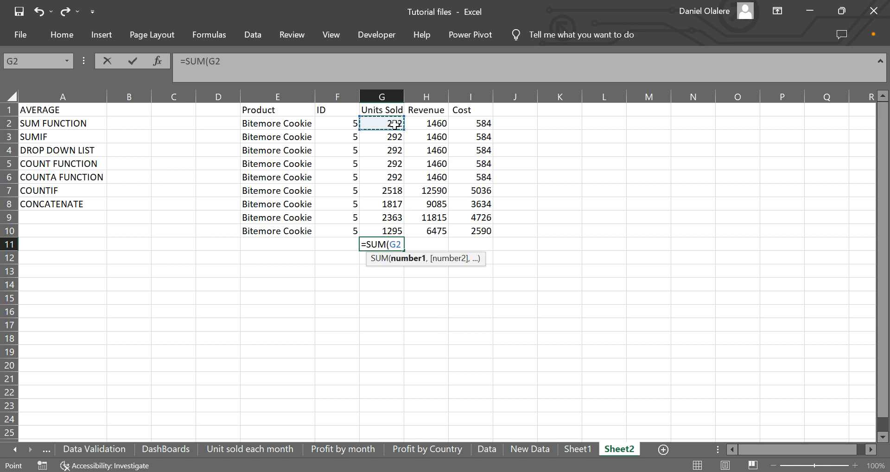
key("ctrl+shift+Down")
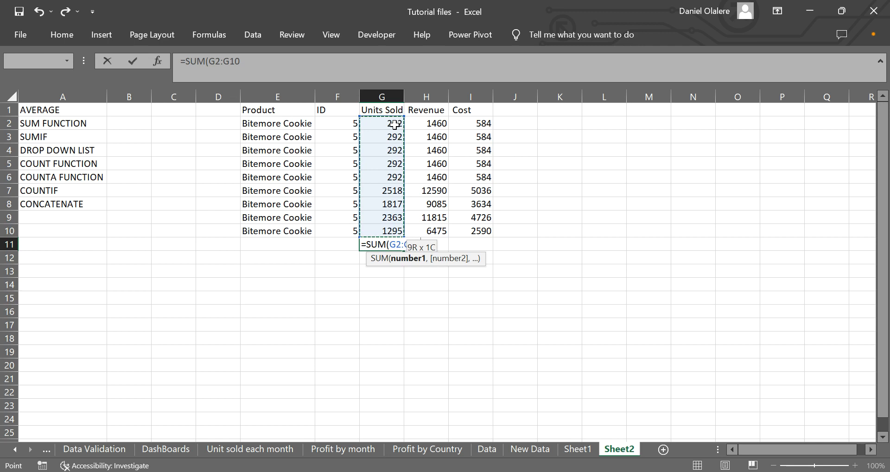
type(")")
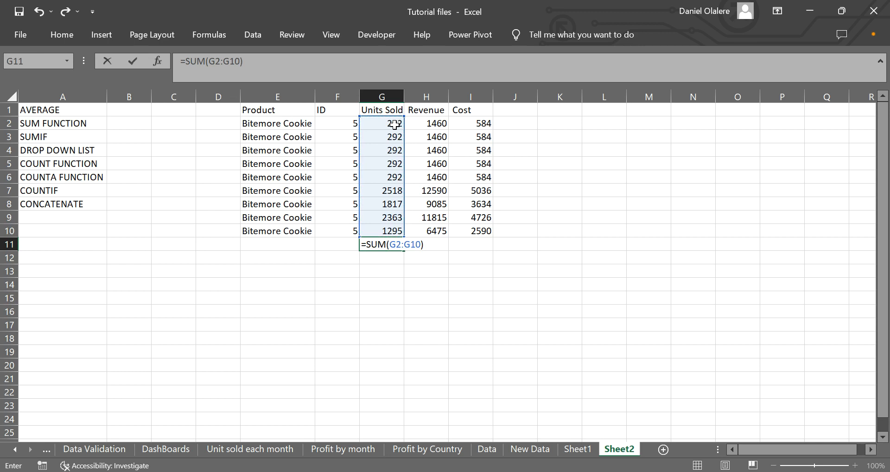
key("Return")
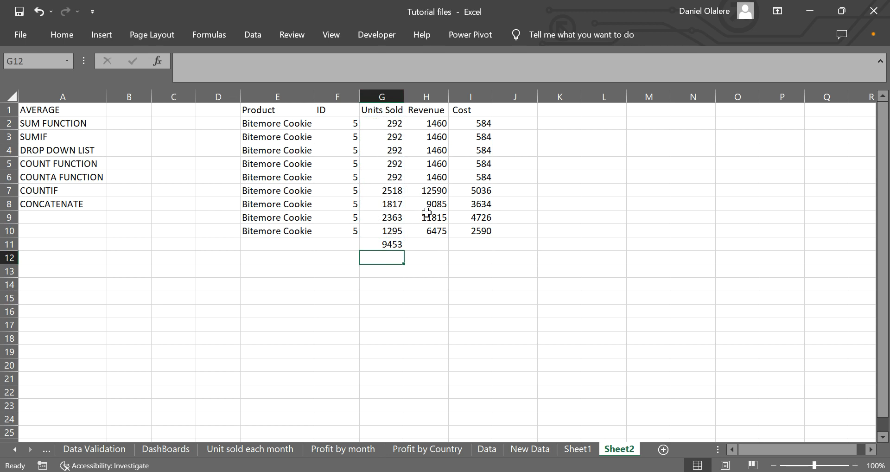
- Fill the SUM formula from G11 across to I11 and check the range referenced in the Revenue total
left_click(423, 244)
left_click(382, 243)
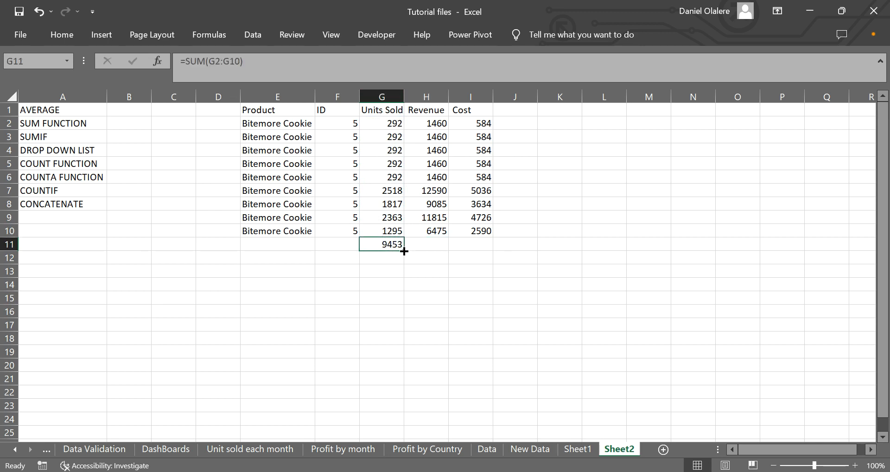
left_click_drag(404, 251, 478, 244)
double_click(431, 244)
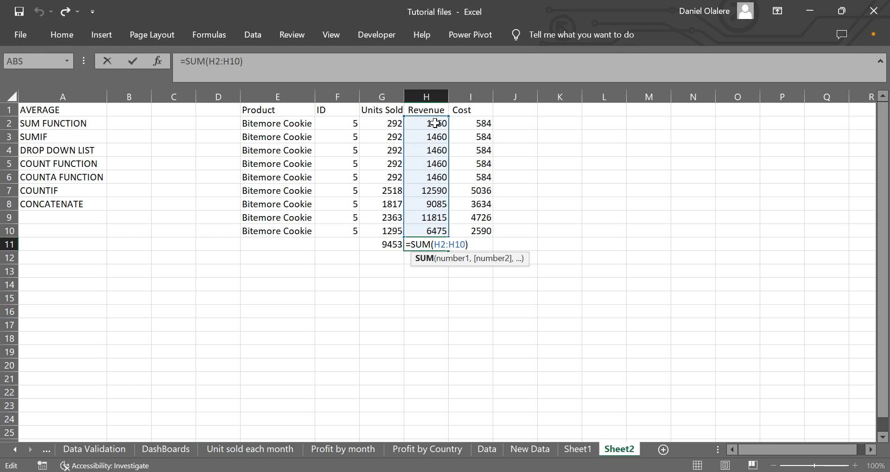
key("Return")
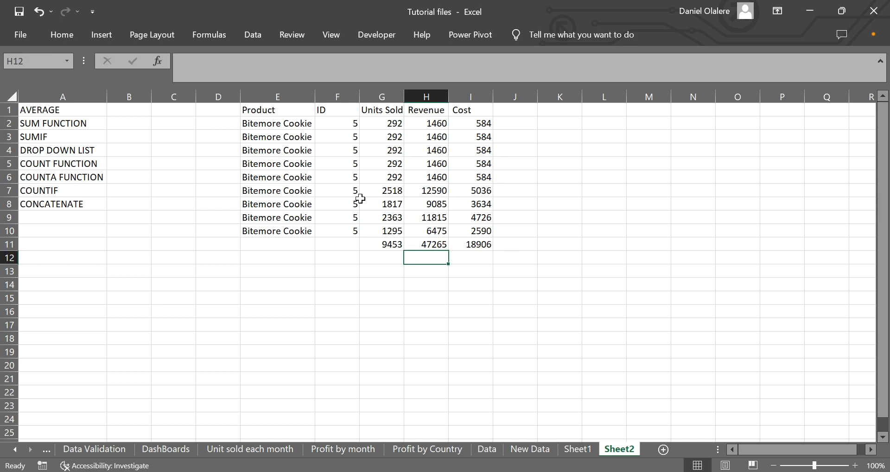
- Select the SUMIF entry in the function list and switch to the sales table on Sheet1
left_click(56, 134)
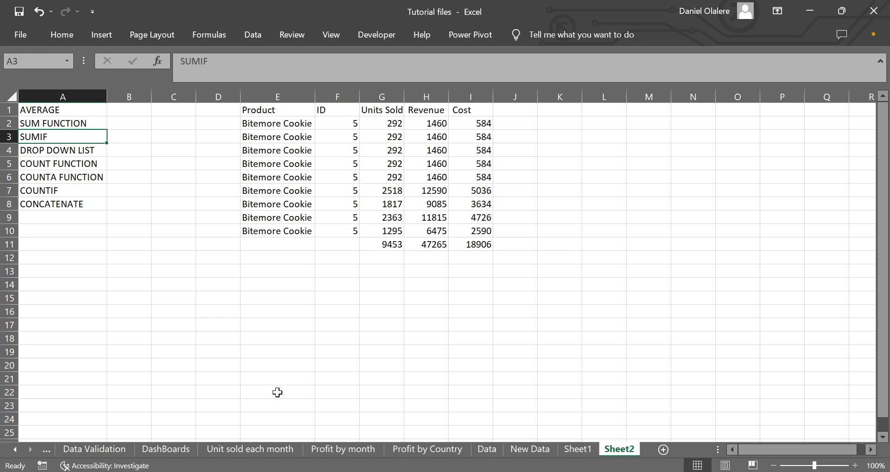
left_click(580, 452)
left_click(340, 283)
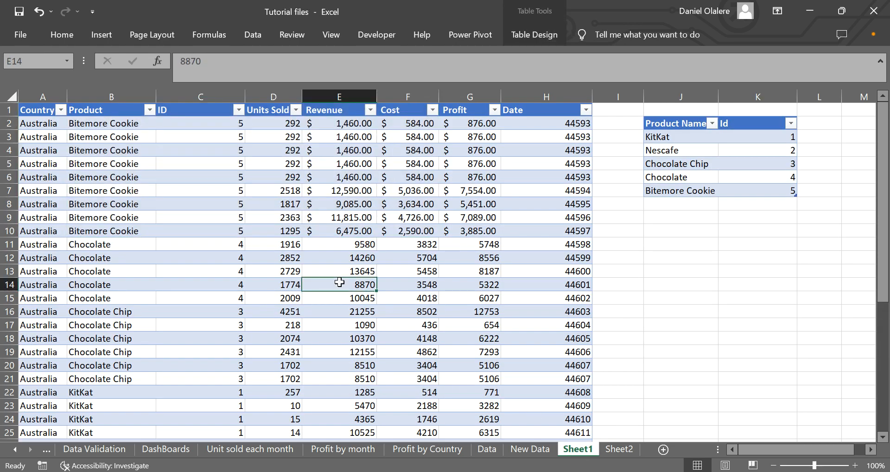
- Survey the Sheet1 sales table from the Product column down to the totals row and the empty area beneath it
key("Left")
key("Left")
key("Up")
key("Up")
key("Up")
key("Up")
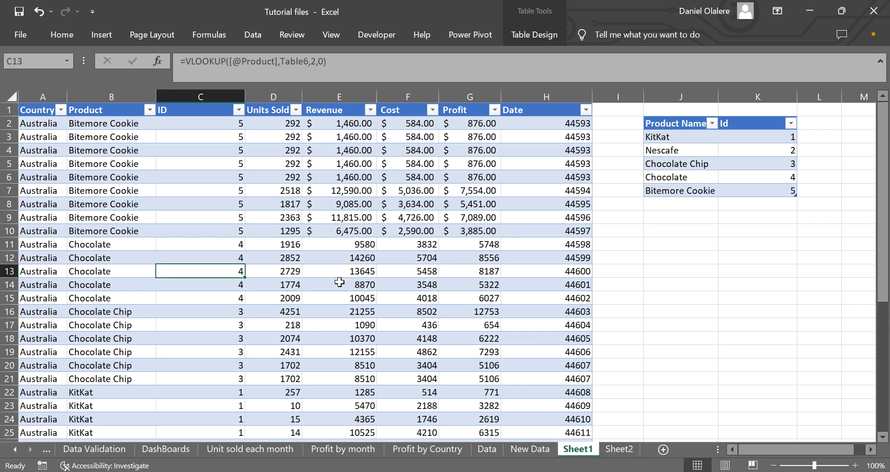
key("Down")
key("Down")
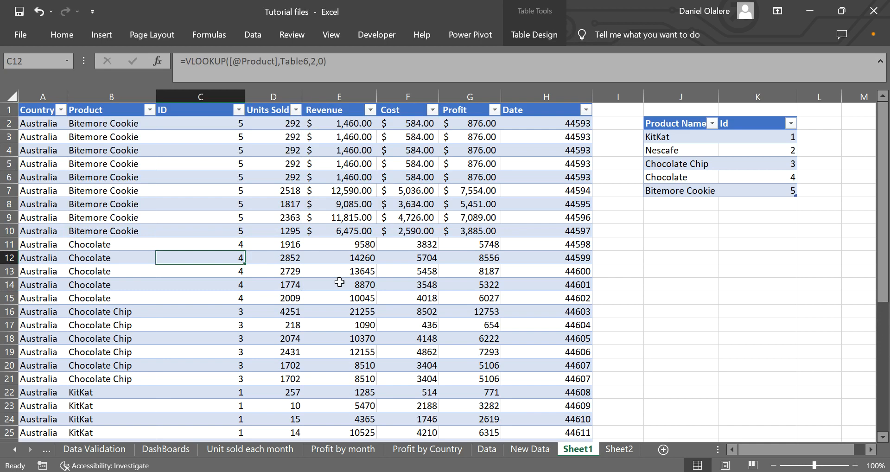
key("Left")
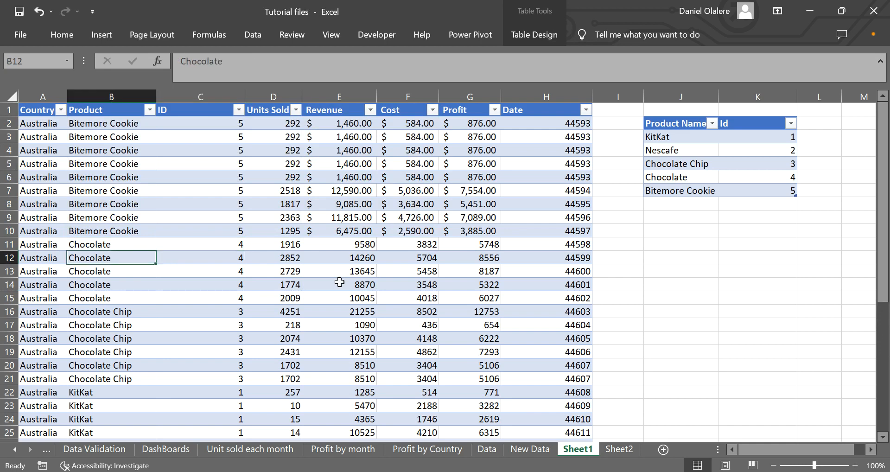
key("ctrl+Down")
key("Down")
key("Down")
key("Down")
key("Down")
key("Down")
key("Down")
key("Down")
key("Down")
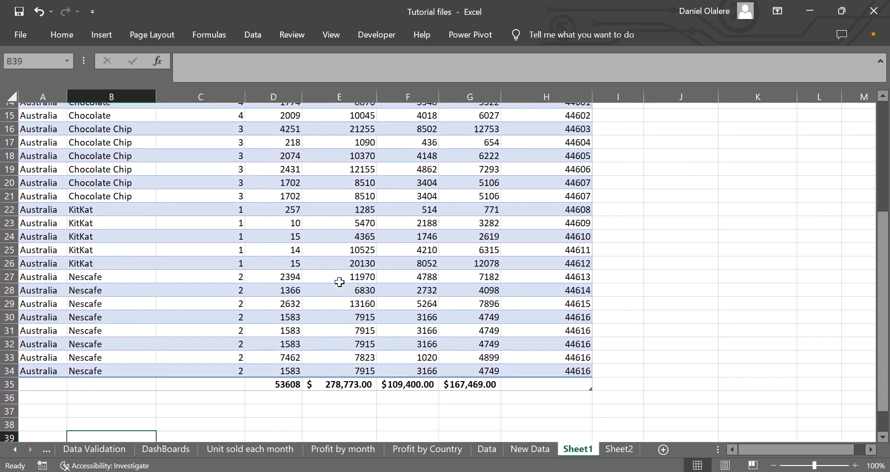
key("Down")
key("Down")
key("Right")
key("Right")
key("Right")
key("Up")
key("Up")
key("Up")
key("Up")
key("Up")
key("Up")
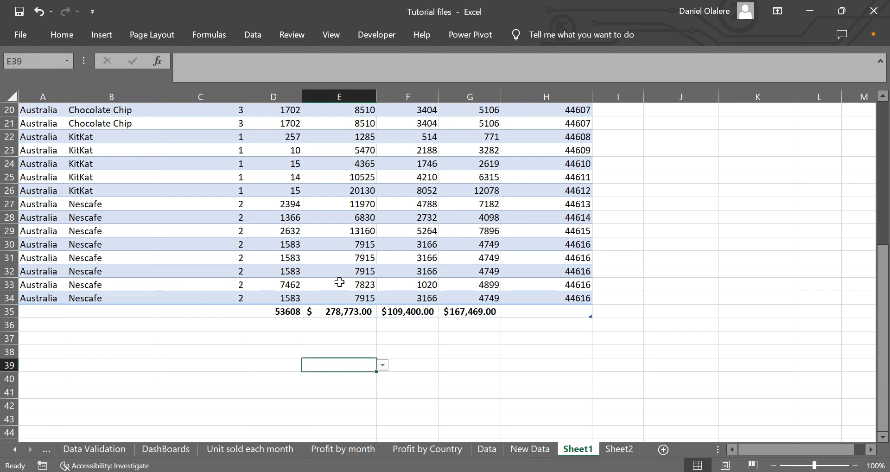
key("Up")
key("Up")
key("Up")
key("Up")
key("Up")
key("ctrl+Up")
key("Down")
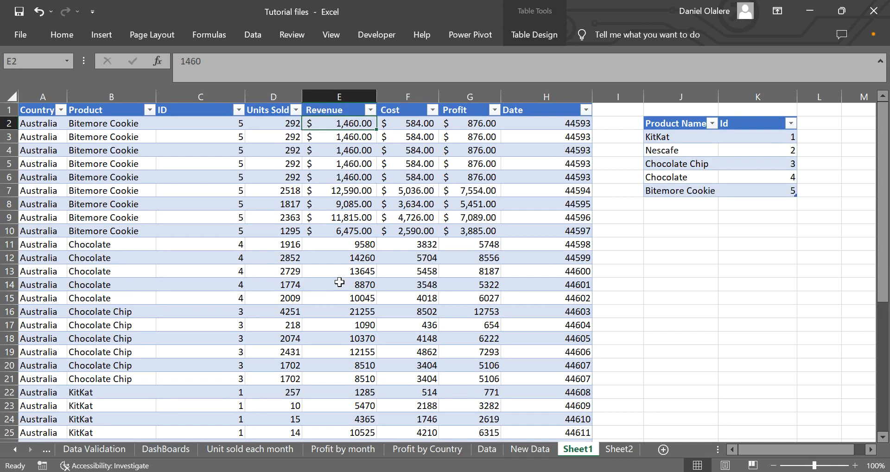
- Examine the product groups in the Product column, from the Bitemore Cookie rows down to the Nescafe rows
key("Left")
key("Down")
key("Down")
key("Left")
key("Left")
key("Down")
key("Down")
key("Down")
key("Down")
key("Down")
key("Down")
key("Down")
key("Down")
key("Down")
key("Down")
key("Down")
key("Down")
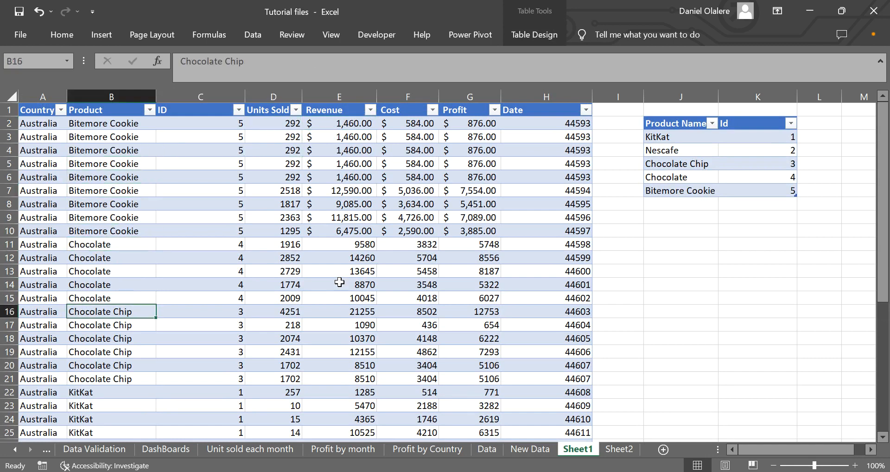
key("Down")
key("Down")
key("Down")
key("Down")
key("Down")
key("Down")
key("Down")
key("Down")
key("Down")
key("Down")
key("Down")
key("Down")
key("Down")
key("Down")
key("Down")
key("Down")
key("Down")
key("Down")
key("Down")
key("Down")
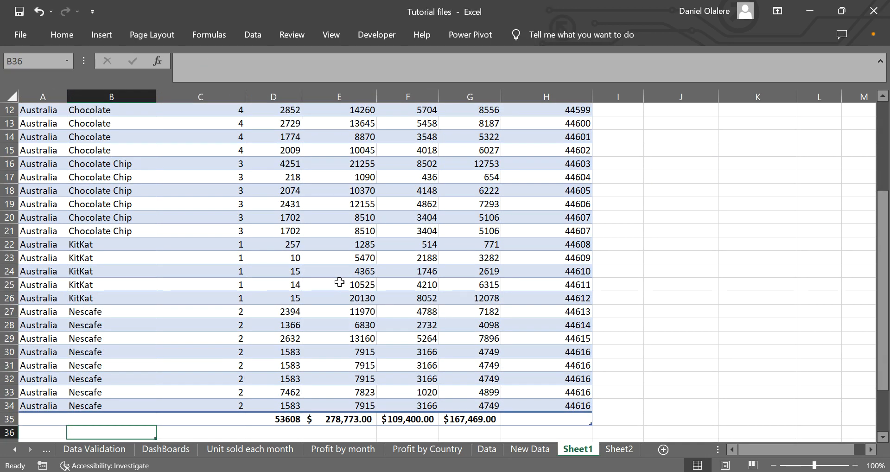
key("Down")
key("Down")
key("Right")
key("Right")
key("Right")
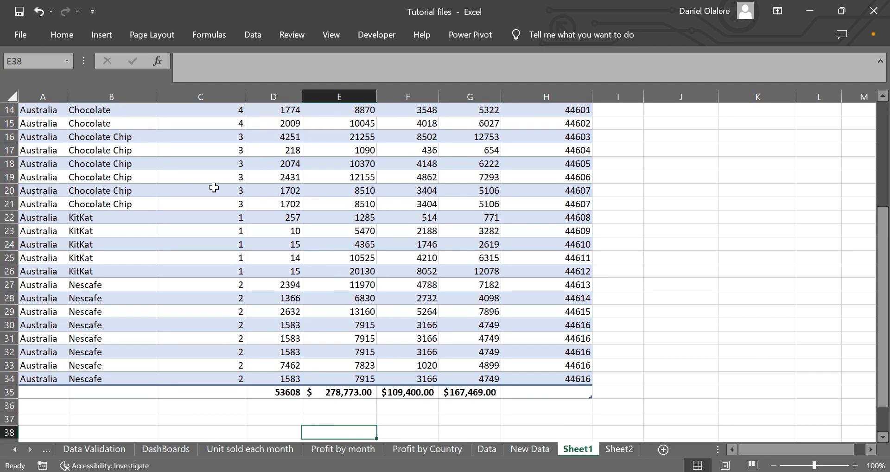
- Examine how the Chocolate Chip rows and the product rows below them repeat in the Product column
left_click(141, 190)
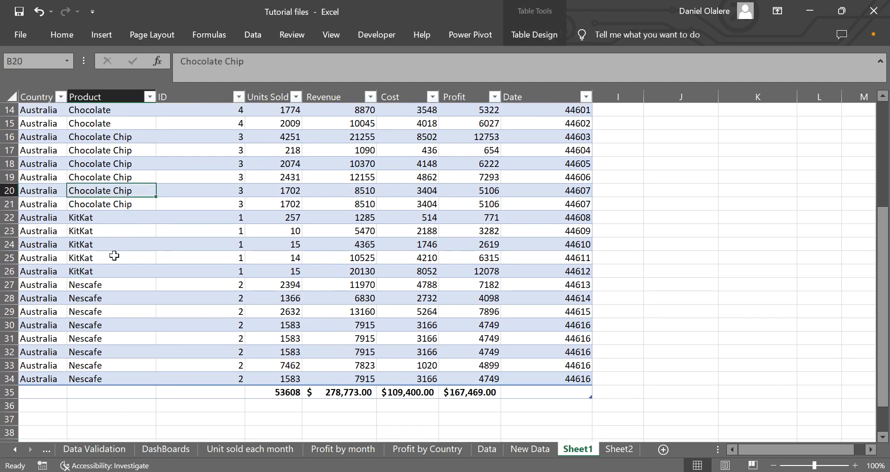
left_click_drag(131, 137, 128, 239)
key("Down")
key("Down")
key("Down")
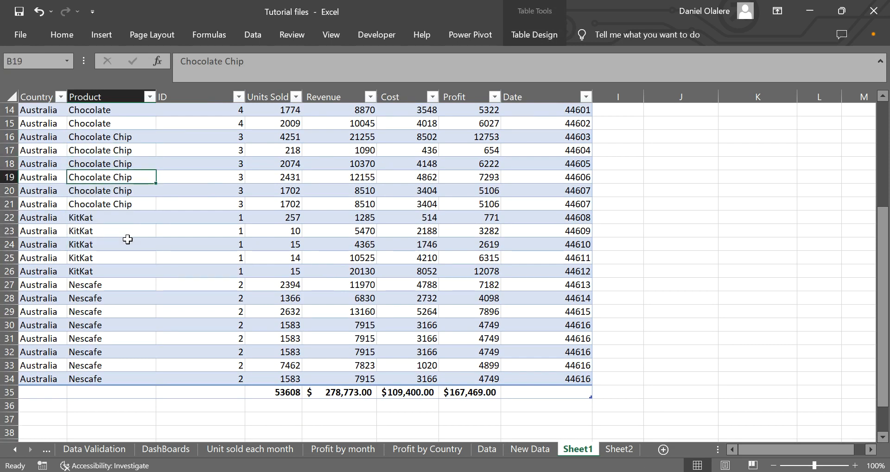
key("Down")
key("Down")
key("Down")
key("Down")
key("Down")
key("Down")
key("Down")
key("Down")
key("Down")
key("Down")
key("Down")
key("Down")
key("Down")
key("Down")
key("Down")
key("Down")
key("Down")
key("Down")
key("Down")
key("Down")
key("Right")
key("Right")
key("Right")
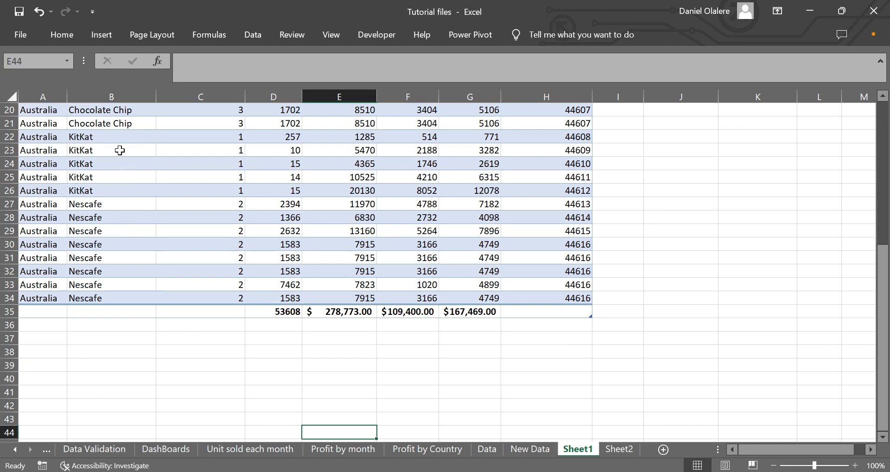
- Inspect the KitKat rows B22:B26 and the distinct products offered by the Product column's filter
left_click_drag(107, 135, 105, 187)
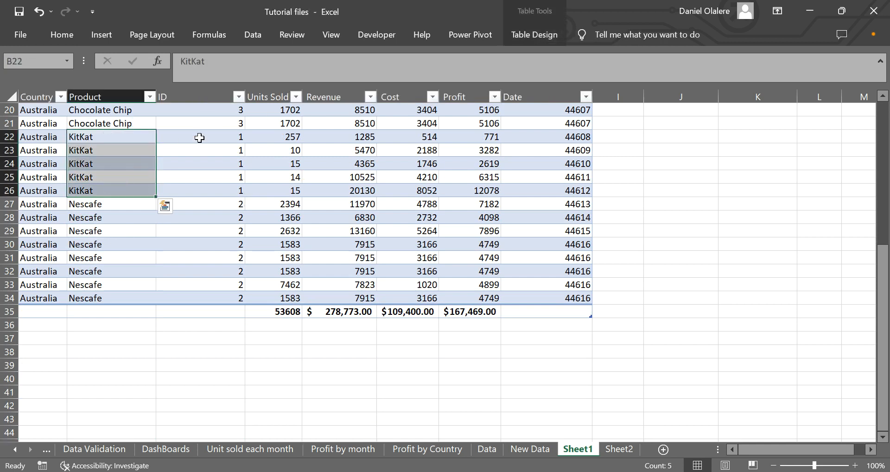
left_click(152, 98)
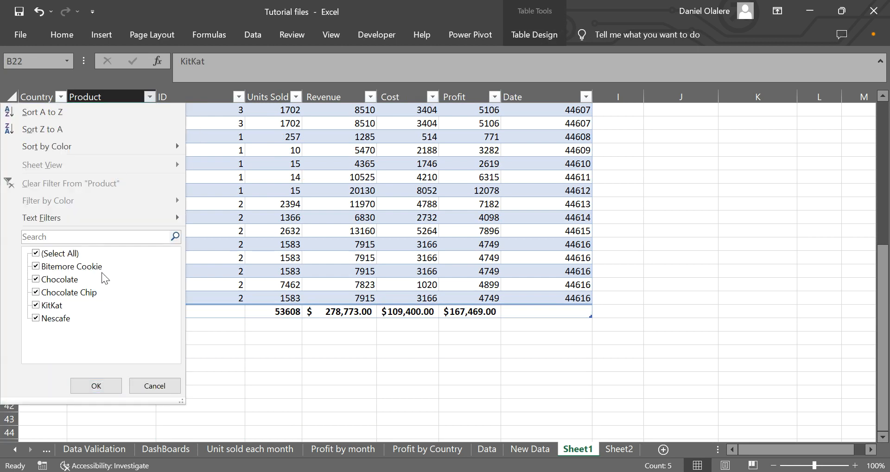
left_click(168, 389)
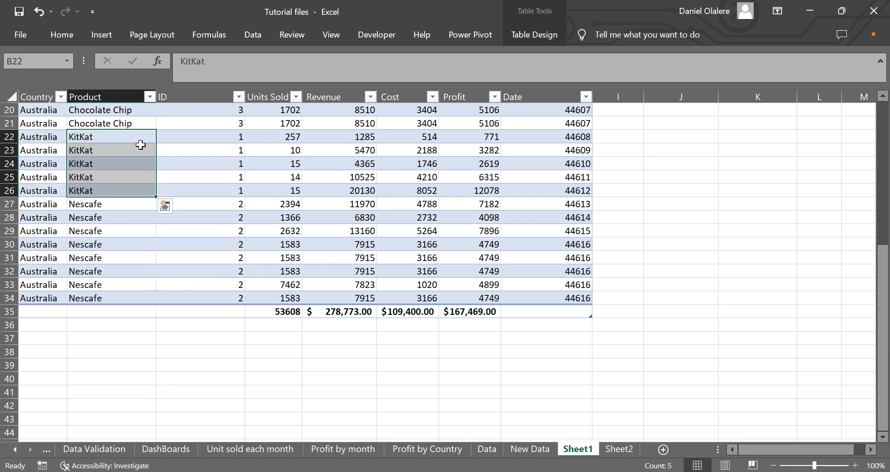
left_click(214, 140)
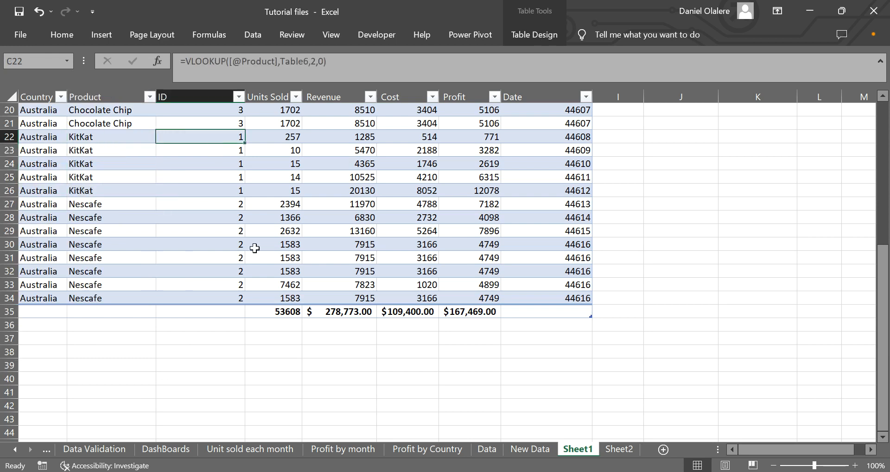
- Clear all data validation settings from cell E39 below the sales table
left_click(362, 365)
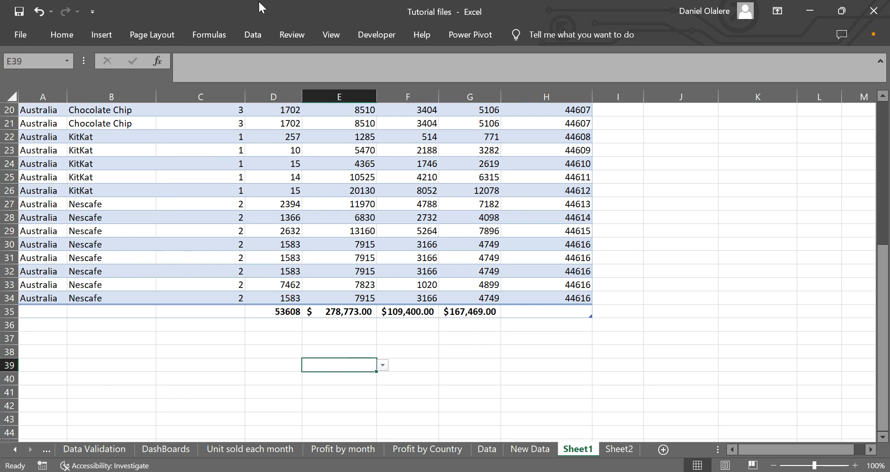
left_click(260, 29)
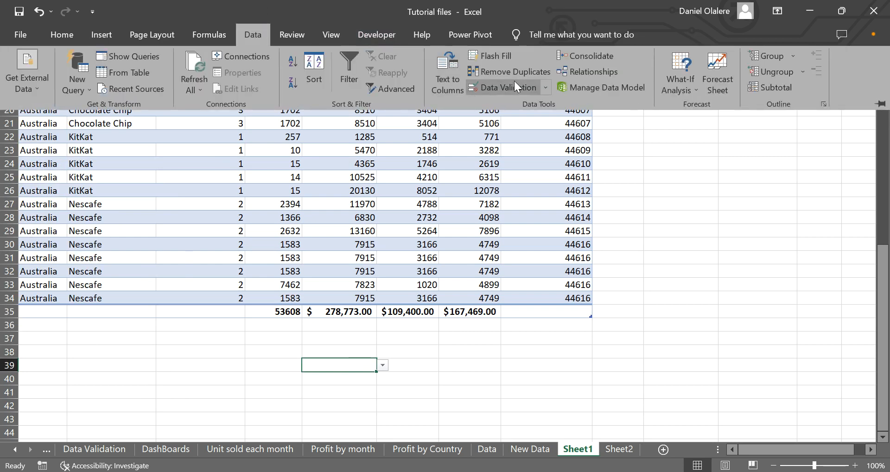
left_click(508, 88)
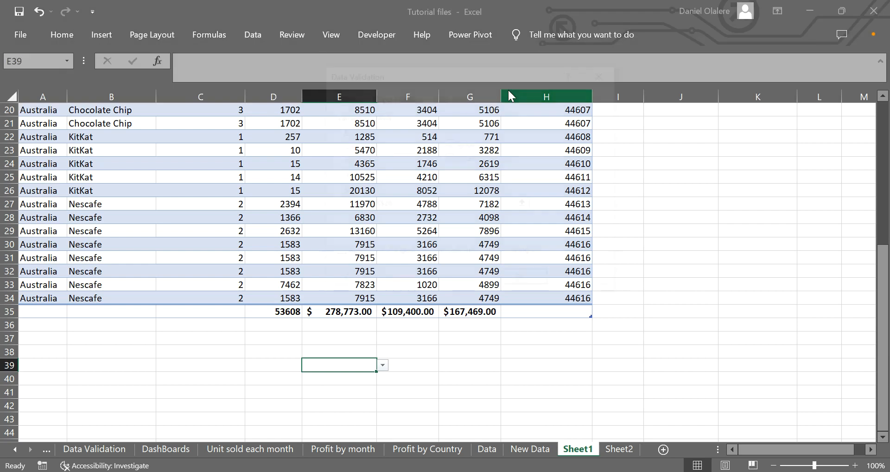
left_click(354, 280)
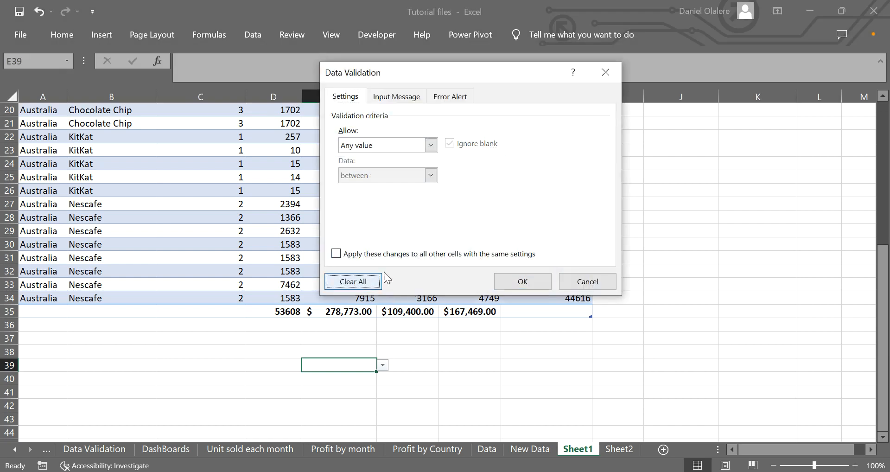
left_click(521, 282)
- Enter the label "Product Name" in cell E39
left_click(330, 341)
left_click(344, 369)
type("p40")
key("BackSpace")
key("BackSpace")
key("BackSpace")
type("Por")
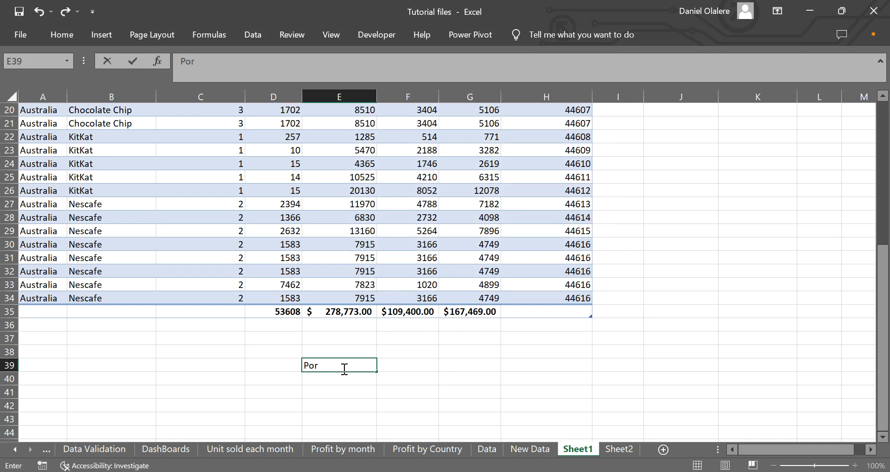
type("oduct Name")
key("Tab")
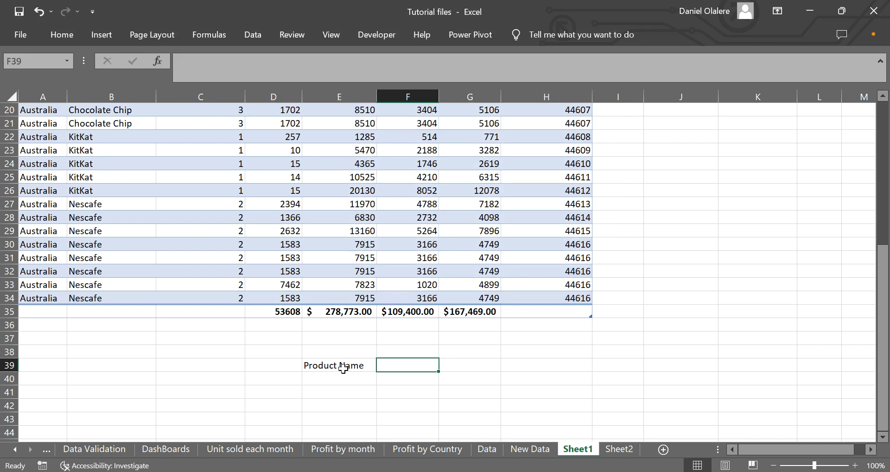
- Enter the label "SUMIF" in cell F39 and fill that cell with yellow
type("SUMFI")
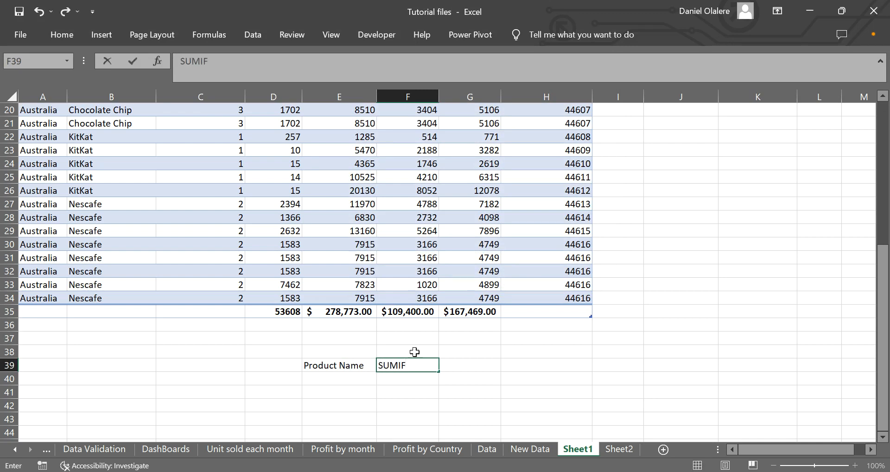
left_click(486, 353)
left_click(426, 363)
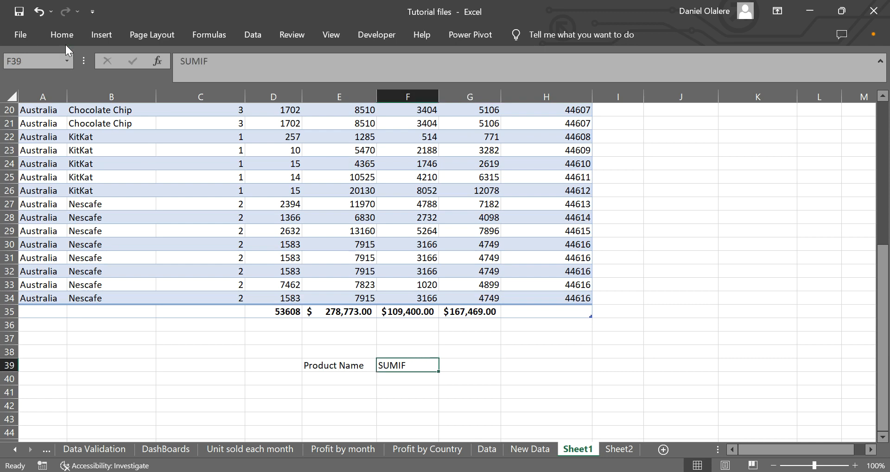
left_click(63, 36)
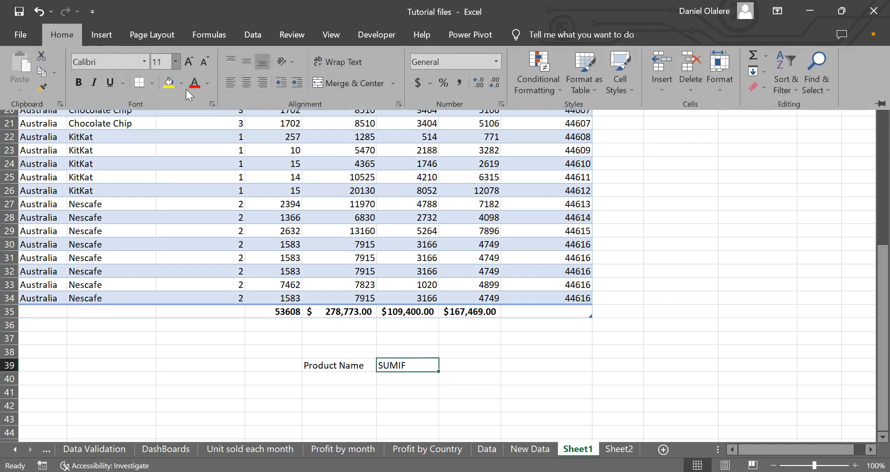
left_click(168, 90)
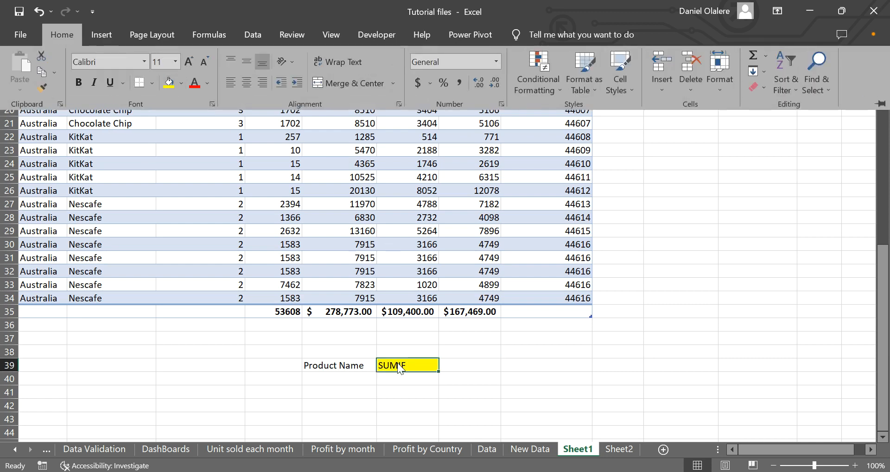
- Start a SUMIF formula in cell F40, directly below the SUMIF label
left_click(400, 389)
key("Down")
key("Down")
key("Down")
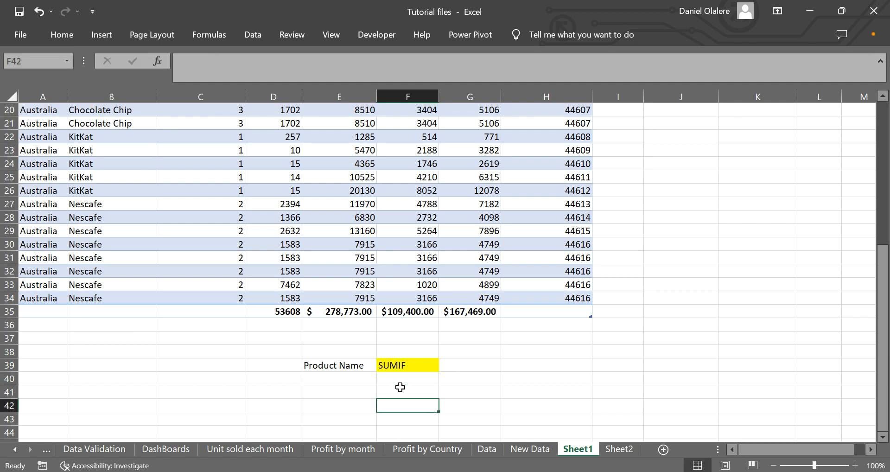
key("Down")
key("Down")
key("Down")
key("Down")
key("Down")
key("Down")
key("Down")
key("Down")
key("Down")
key("Up")
key("Up")
key("Up")
key("Up")
key("Up")
key("Up")
key("Up")
key("Up")
key("Up")
key("Up")
key("Up")
type("=")
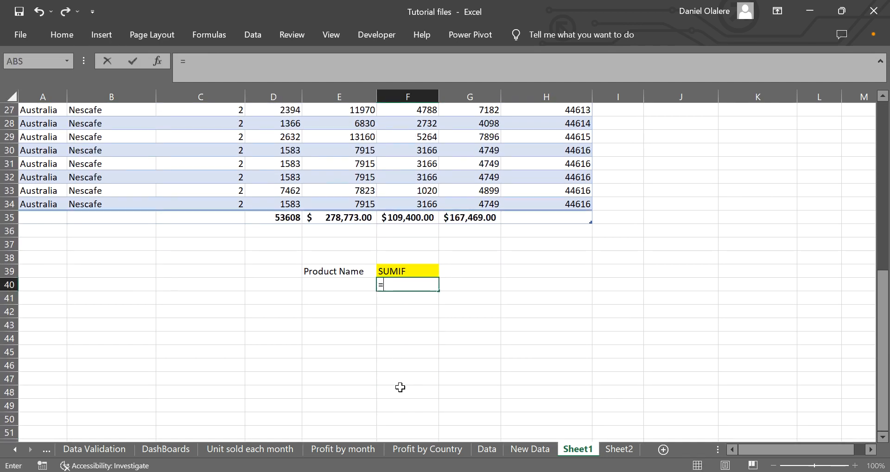
type("SUMIF(")
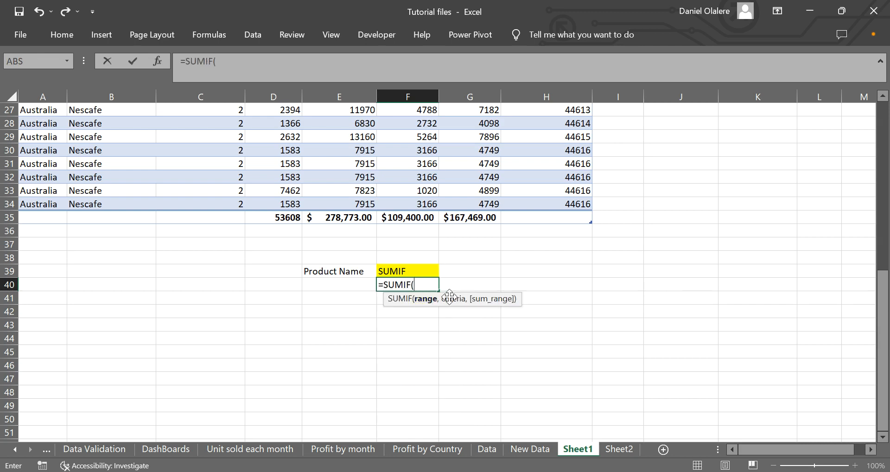
- Set the formula's range argument to the table's Product column, cells B2 to B34
left_click(147, 177)
key("ctrl+Up")
key("Down")
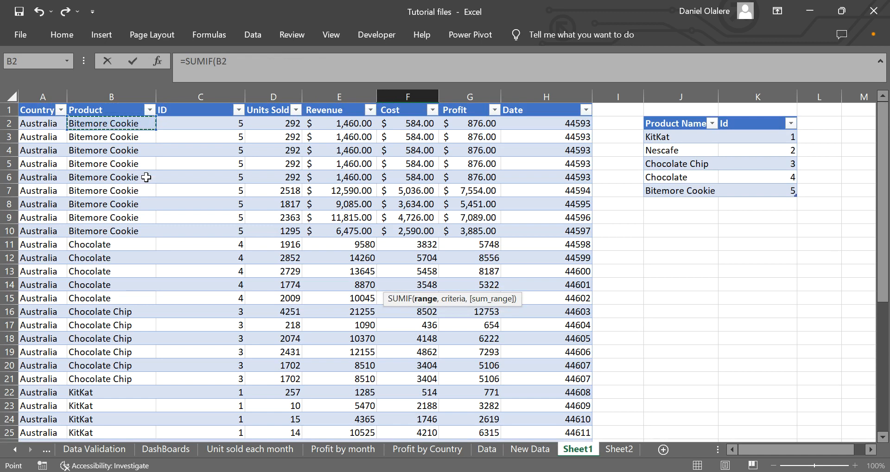
key("shift+Down")
key("shift+Down")
key("shift+Down")
key("shift+Down")
key("shift+Down")
key("shift+Down")
key("shift+Down")
key("shift+Down")
key("shift+Down")
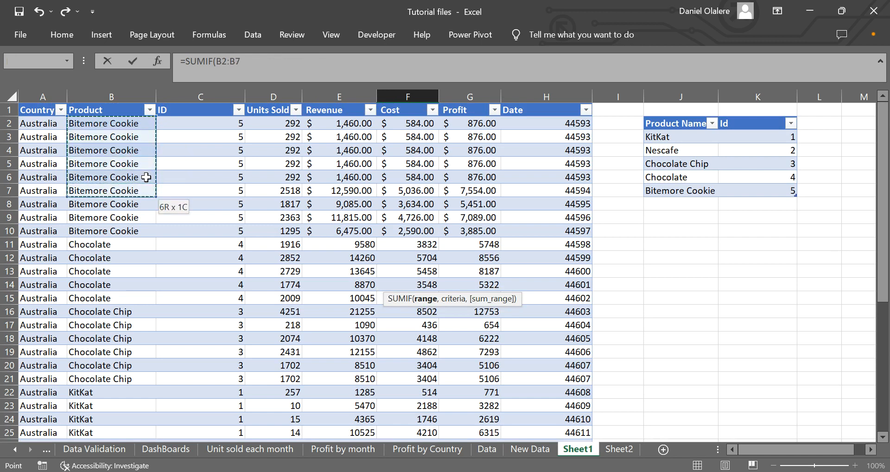
key("shift+Up")
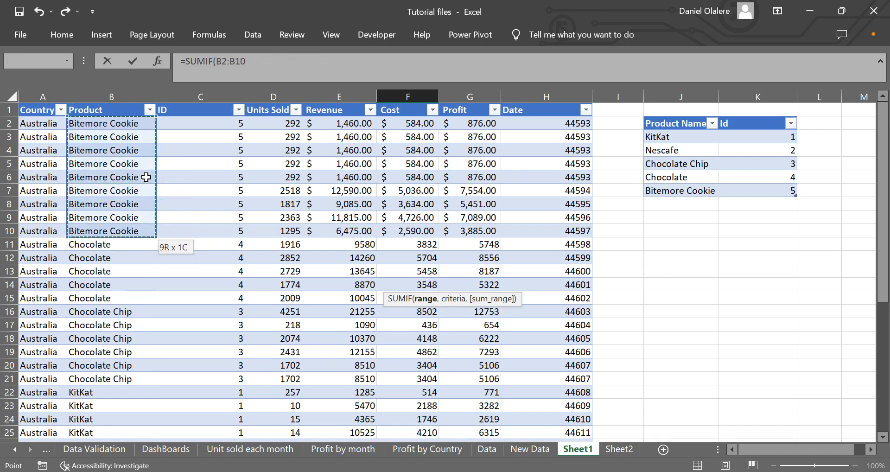
key("ctrl+shift+Down")
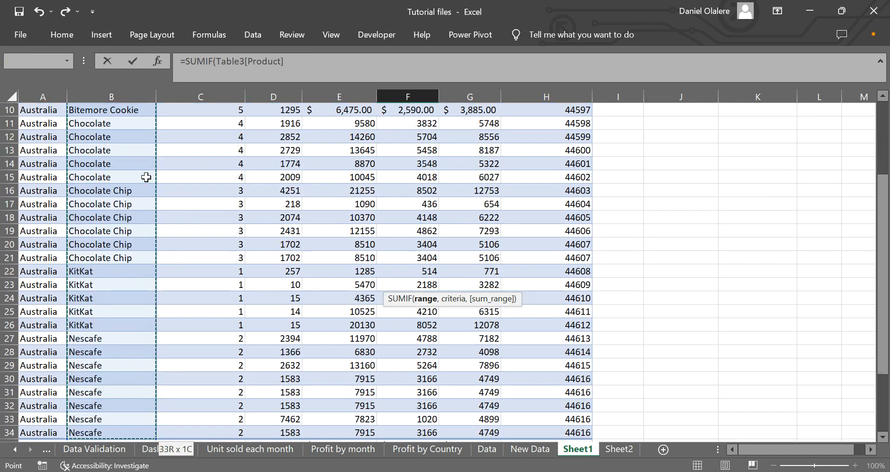
type(",")
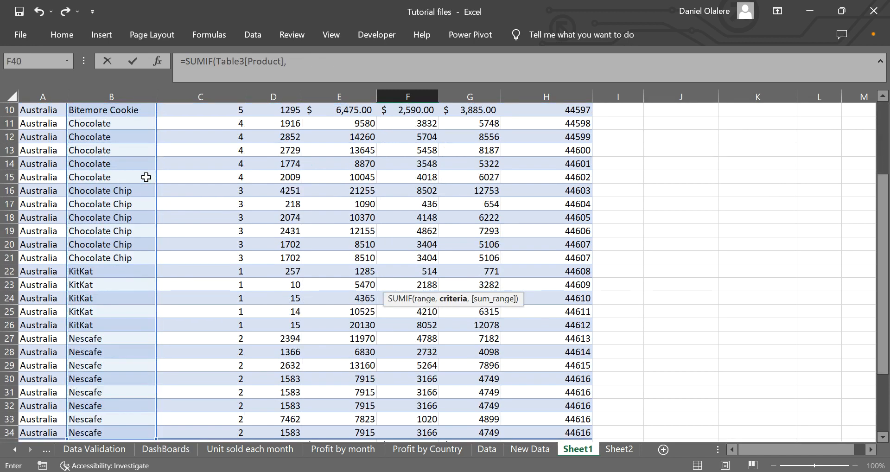
- Set the SUMIF criteria argument to cell E40, below the Product Name label
left_click_drag(887, 253, 887, 310)
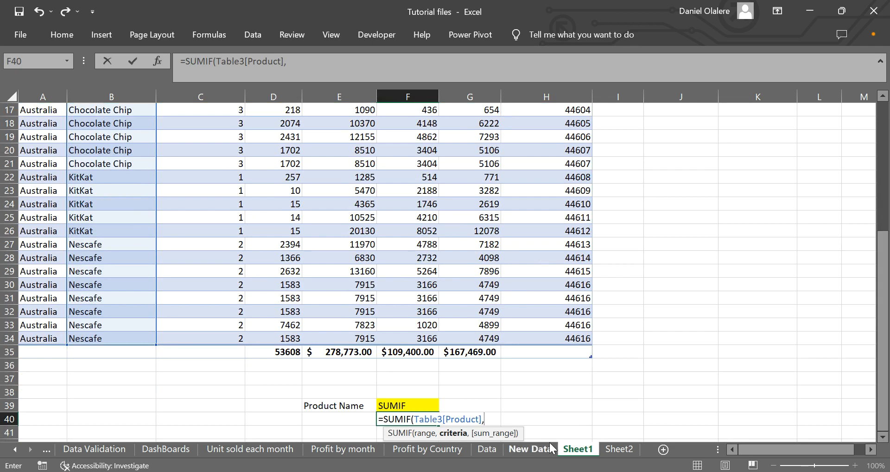
scroll(842, 425, "down", 1)
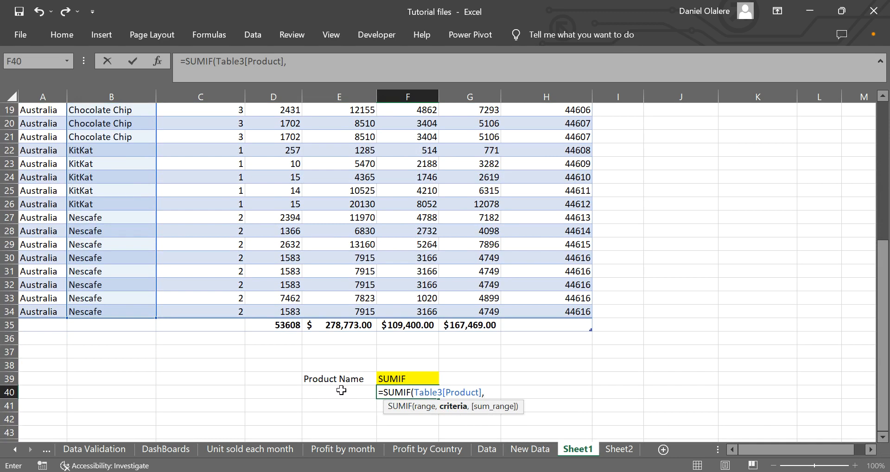
left_click(341, 391)
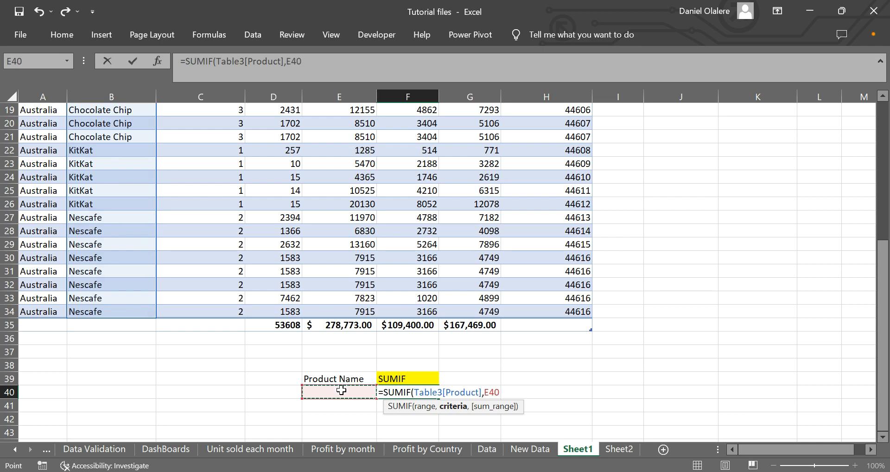
type(",")
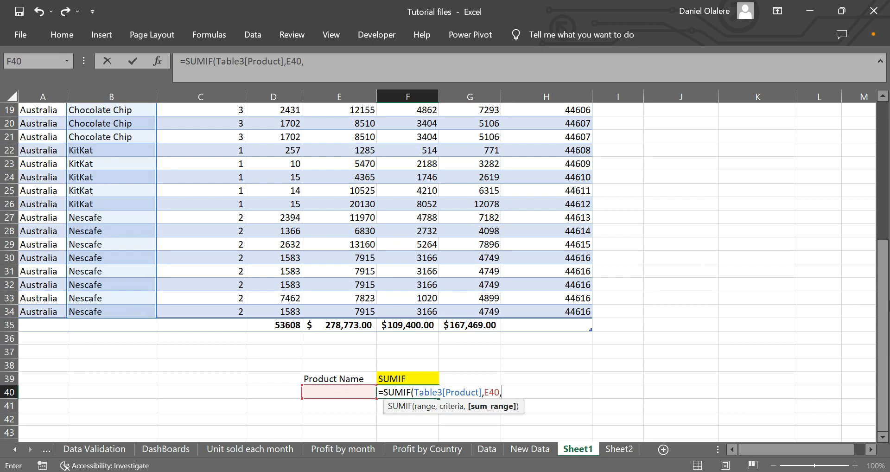
- Use the Units Sold data without the total row as the sum range and complete the SUMIF formula in F40
left_click_drag(886, 304, 884, 168)
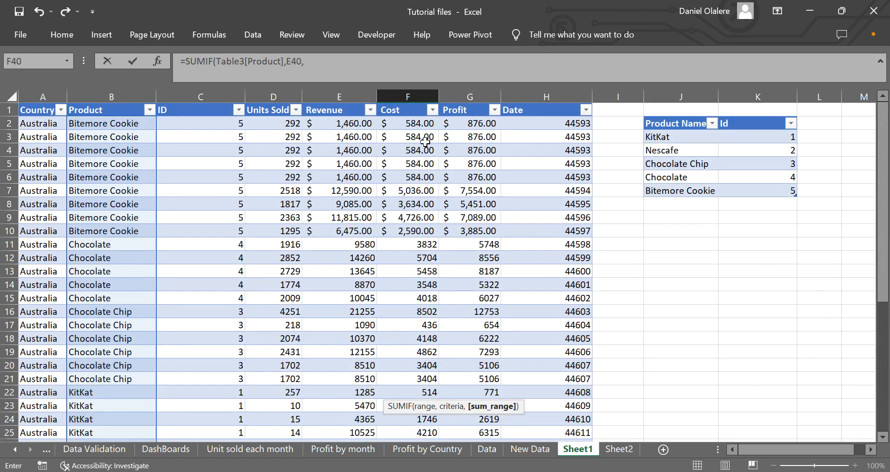
left_click(285, 122)
key("ctrl+shift+Down")
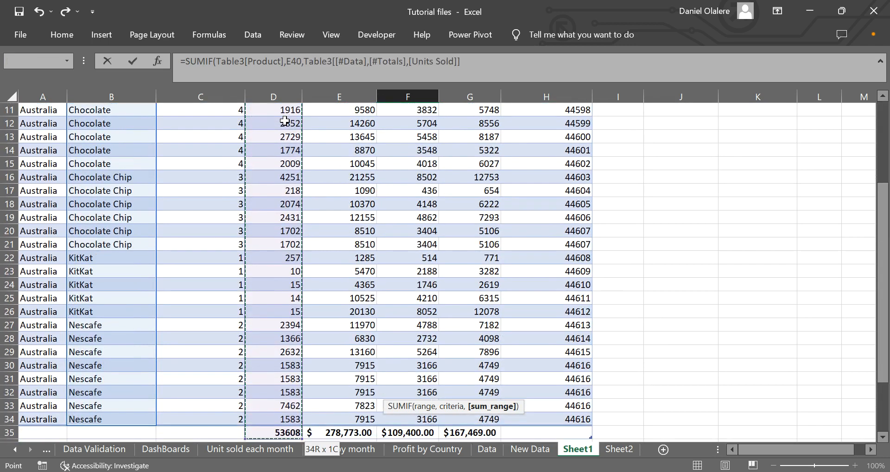
key("shift+Up")
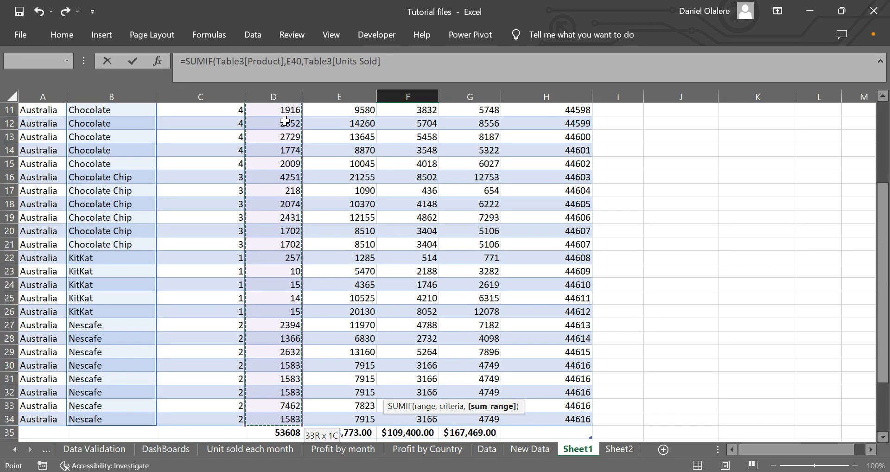
type(")")
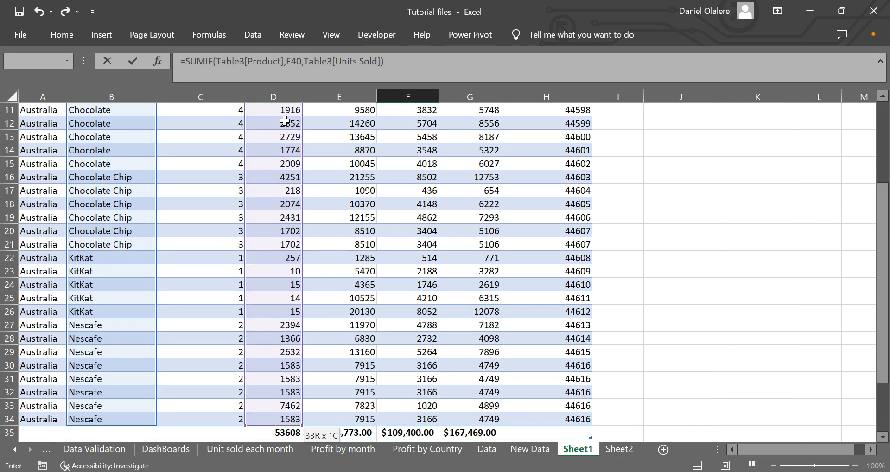
left_click_drag(883, 221, 889, 332)
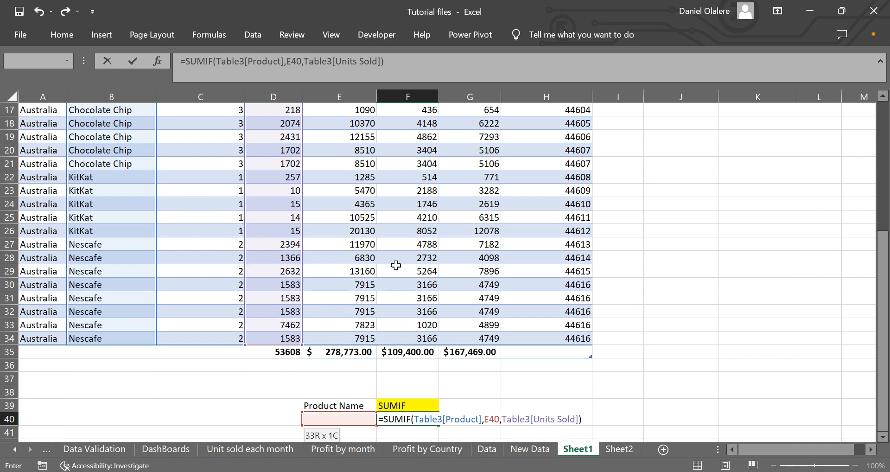
key("Return")
left_click(418, 421)
key("Down")
key("Down")
key("Down")
key("Down")
key("Down")
key("Up")
key("Up")
key("Up")
key("Up")
key("Up")
key("Up")
key("Up")
key("Up")
key("Up")
key("Up")
key("Down")
key("Down")
key("Down")
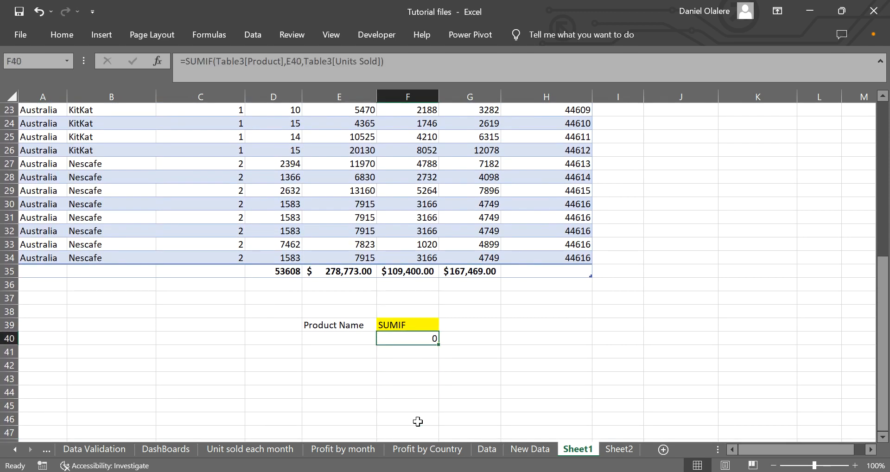
- Enter "Nescafe" as the product name in cell E40
left_click(341, 339)
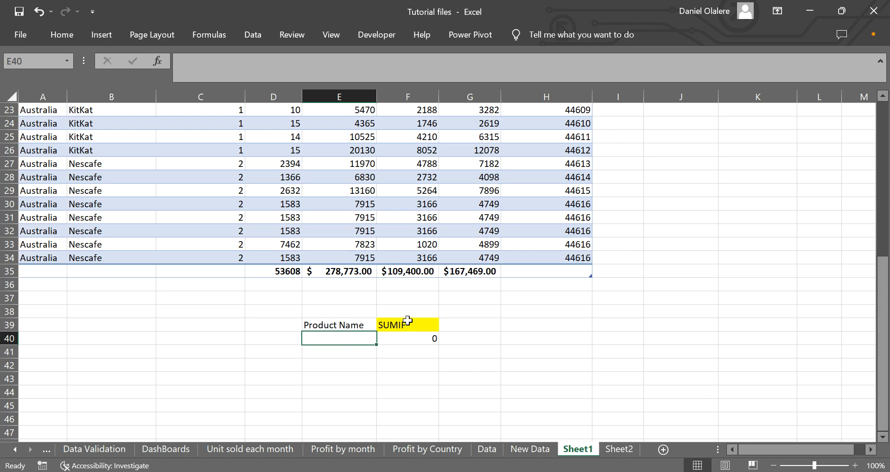
type("=f")
key("BackSpace")
key("BackSpace")
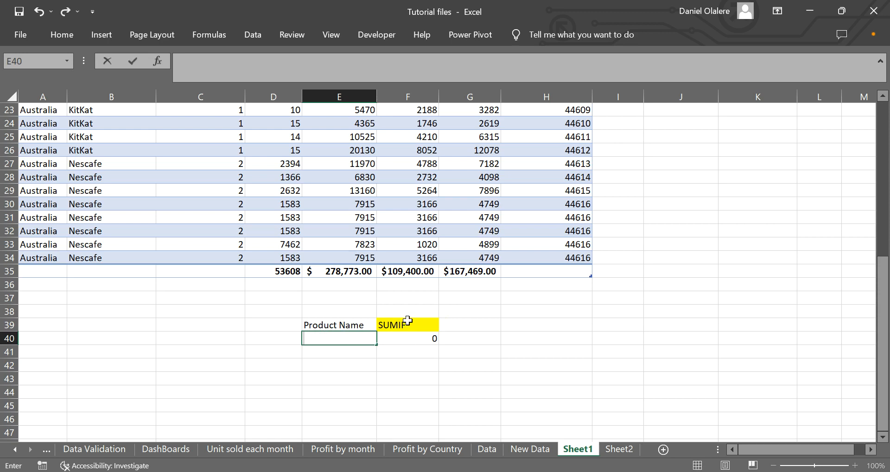
type("Nescafe")
key("Return")
- Check the SUMIF result in F40 against the sum of the Nescafe Units Sold values in D27:D34
left_click(420, 339)
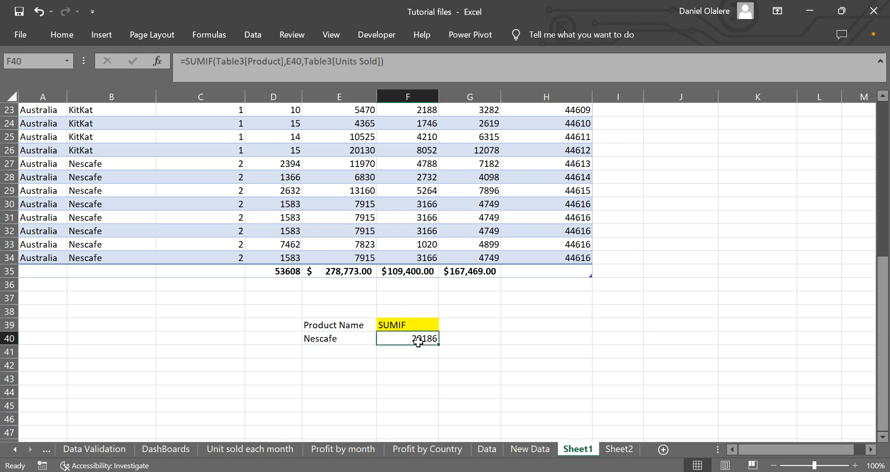
left_click(325, 338)
left_click(402, 339)
left_click_drag(883, 304, 872, 122)
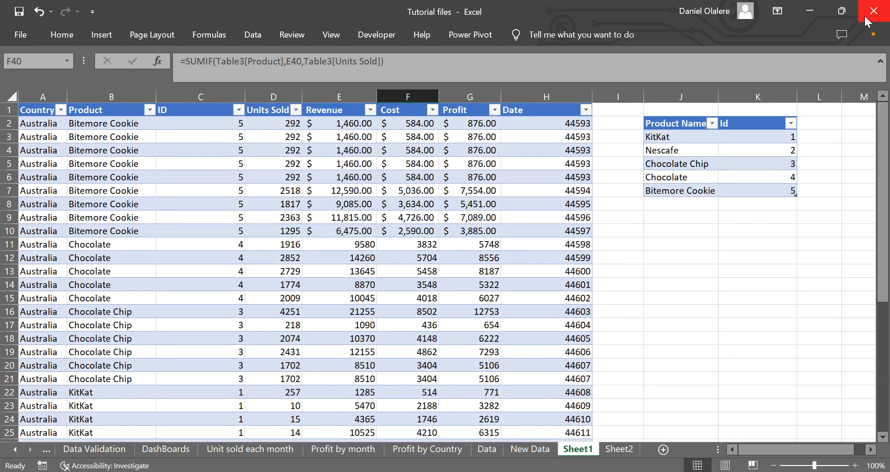
left_click_drag(882, 121, 887, 253)
left_click_drag(284, 300, 284, 392)
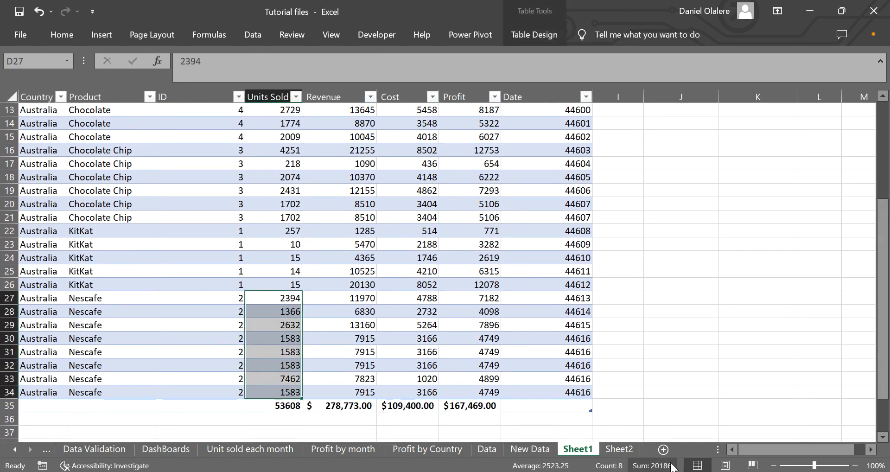
left_click(886, 420)
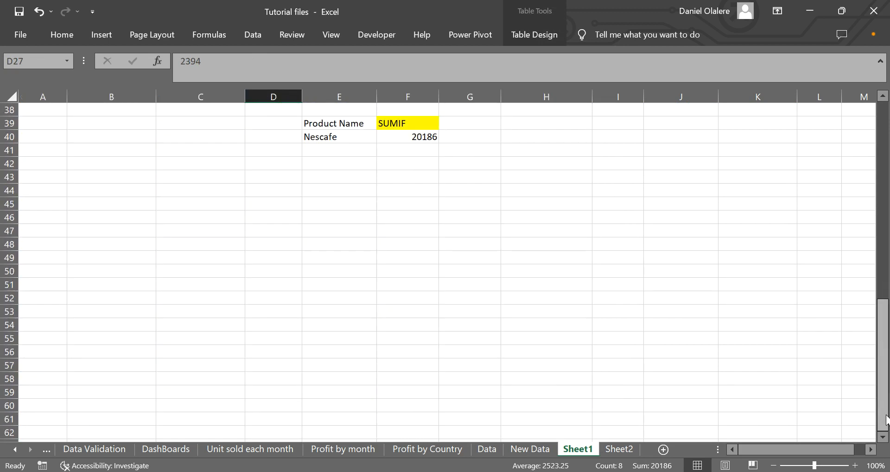
left_click_drag(880, 325, 880, 320)
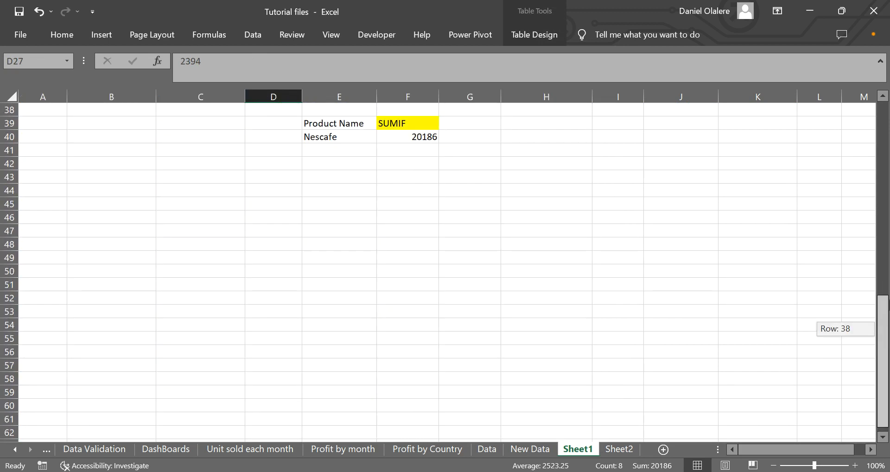
left_click_drag(888, 272, 888, 291)
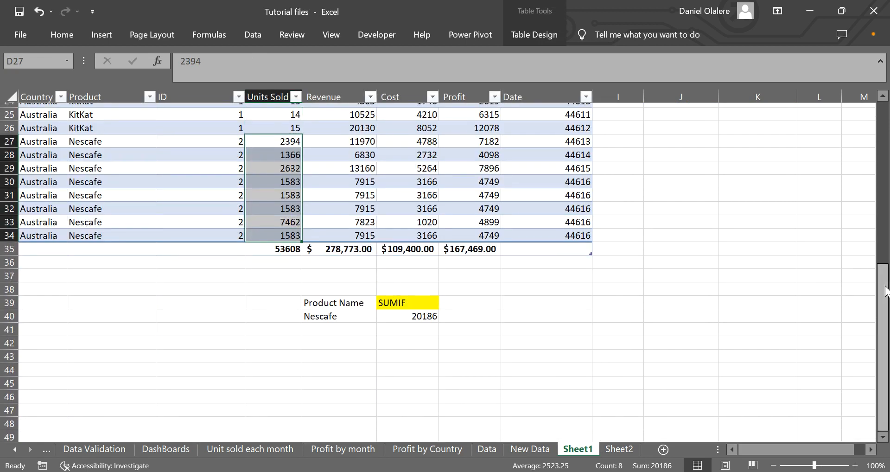
left_click(629, 448)
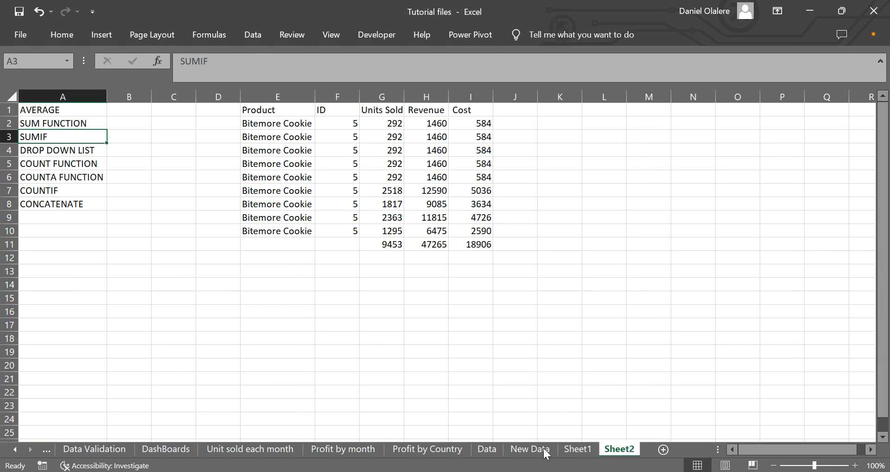
left_click(574, 456)
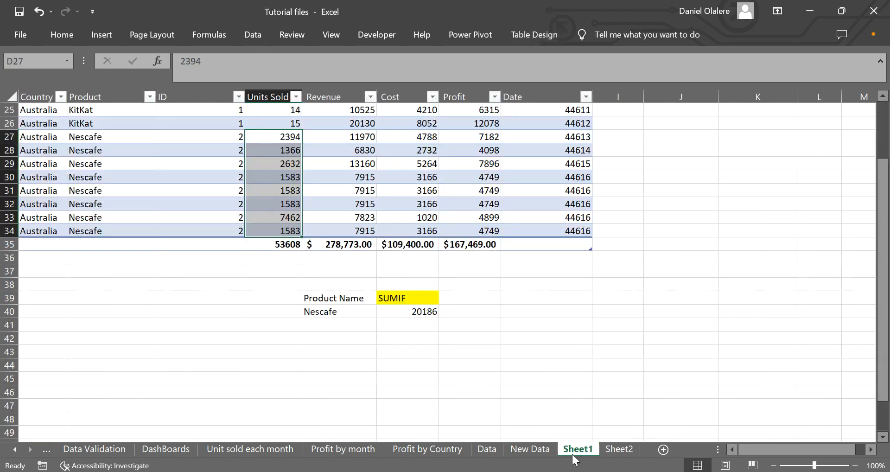
left_click(406, 330)
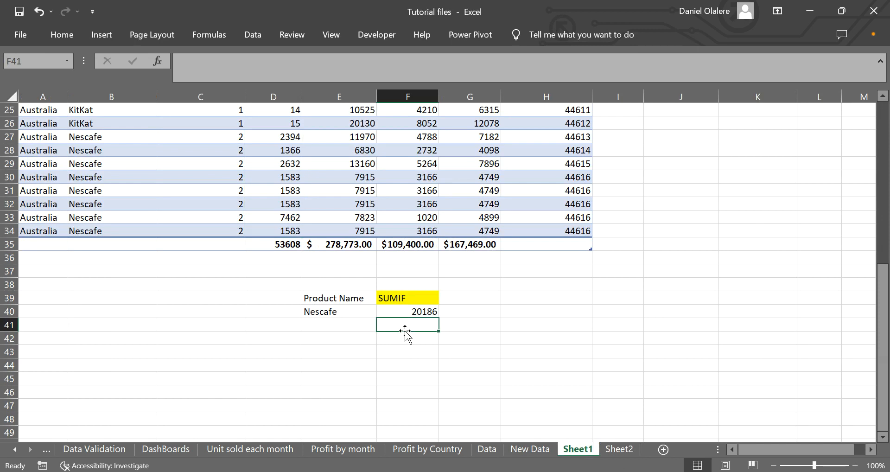
- Enter "KitKat" as the product name in cell E40
left_click(353, 311)
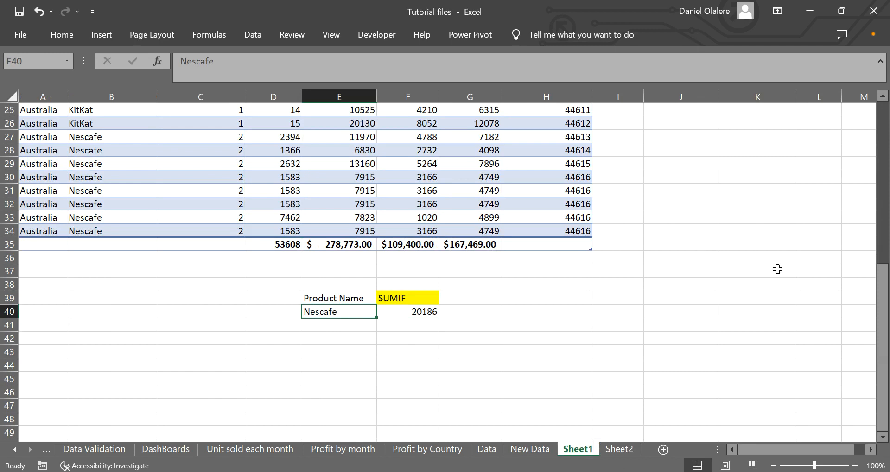
mouse_move(883, 297)
left_mouse_down()
mouse_move(883, 139)
mouse_move(882, 297)
left_mouse_up()
type("KitKat")
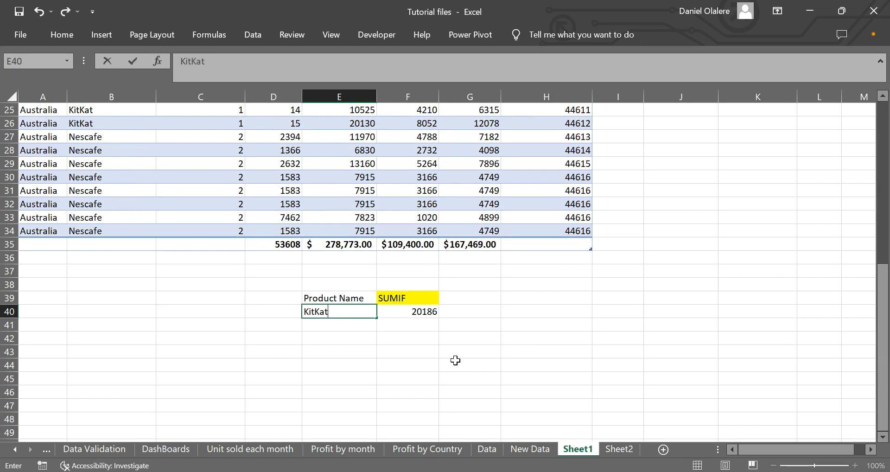
key("Return")
left_click(344, 311)
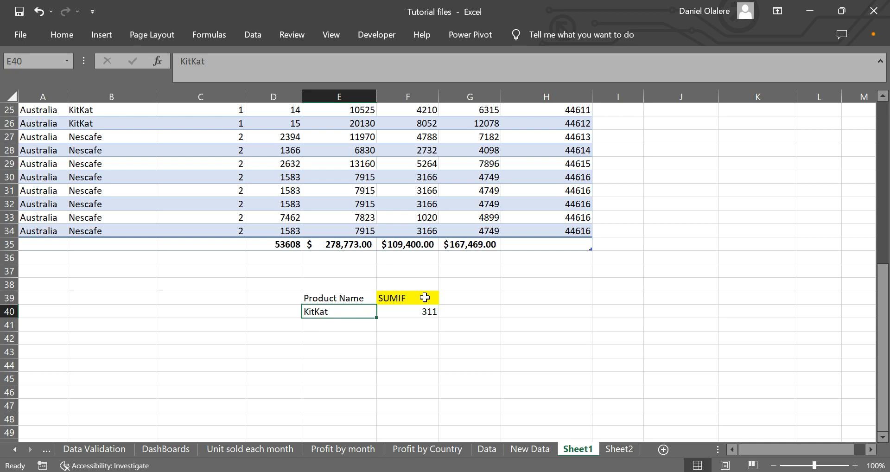
- Add the label "Data Validation" in cell C40
left_click(243, 314)
type("Dat")
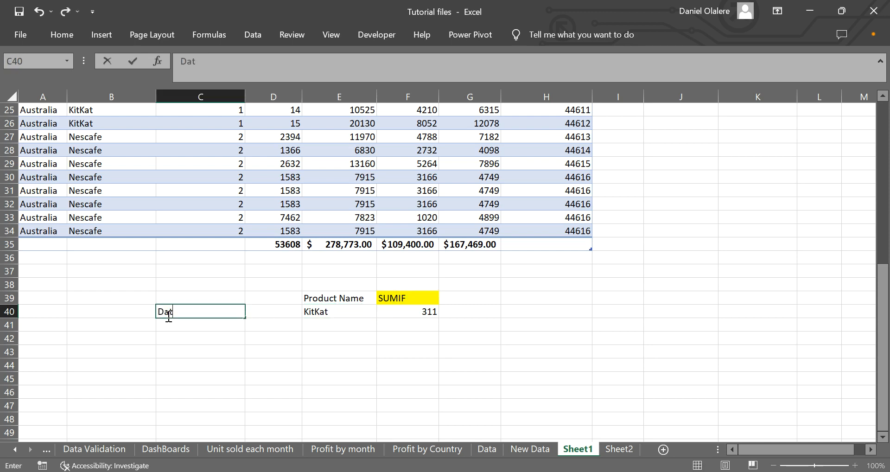
type("a Validation")
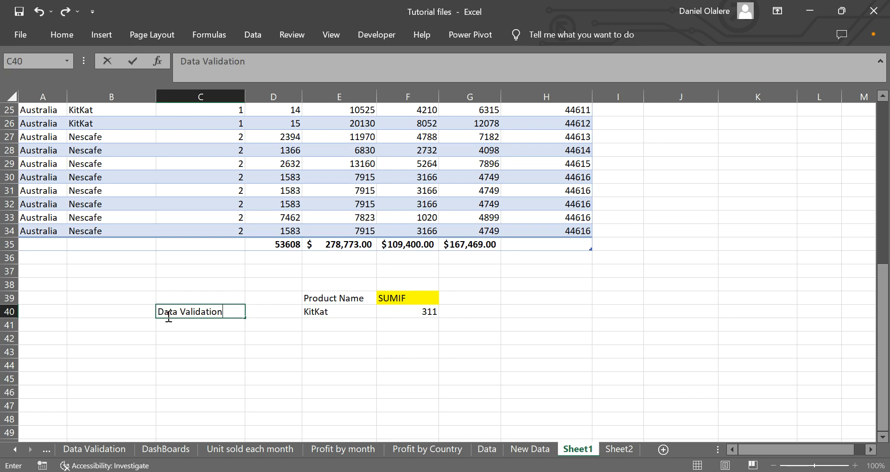
left_click(279, 309)
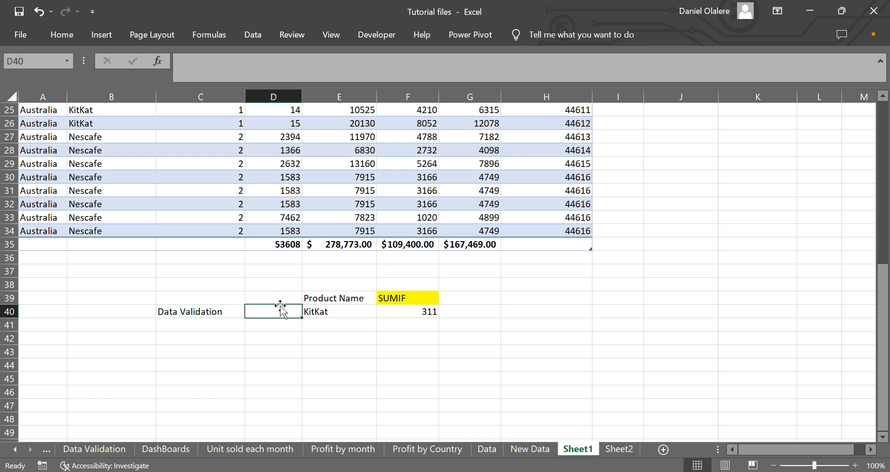
- Apply a List data validation to cell E40 with the source Nescafe,KitKat,Bitemore
left_click(320, 311)
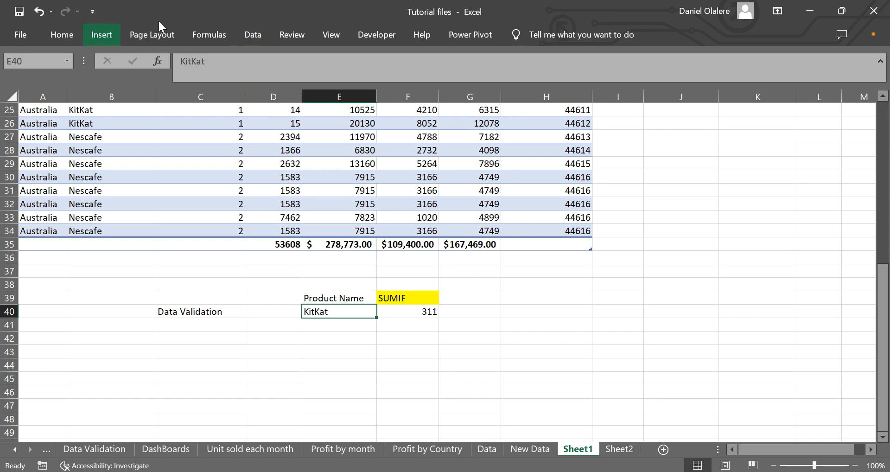
left_click(261, 32)
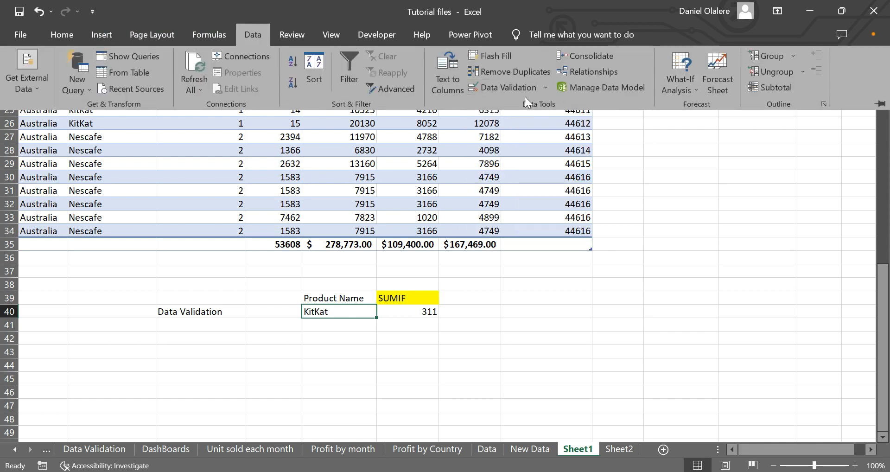
left_click(484, 88)
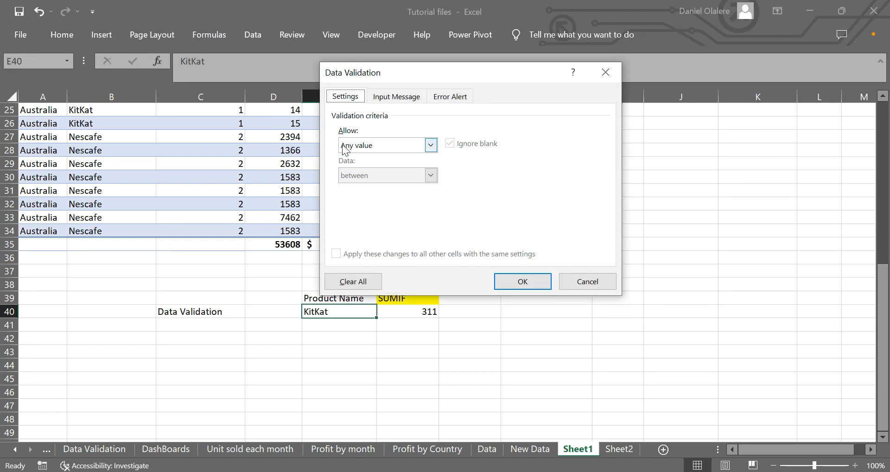
left_click_drag(385, 76, 561, 43)
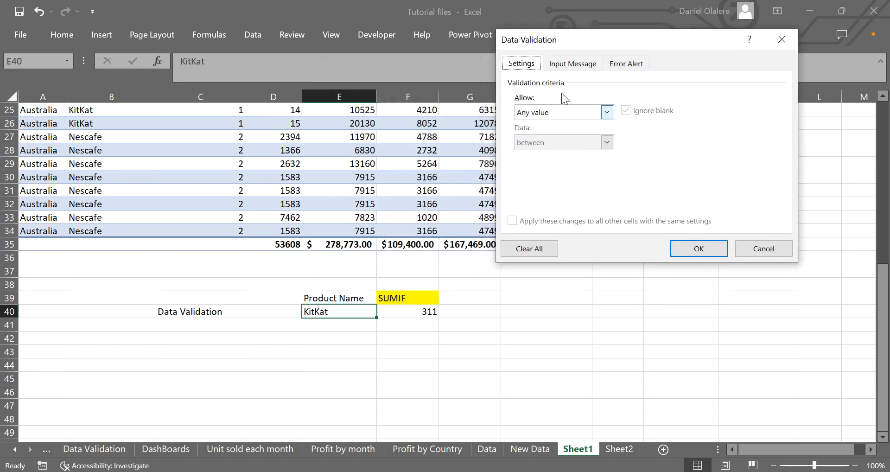
left_click(575, 110)
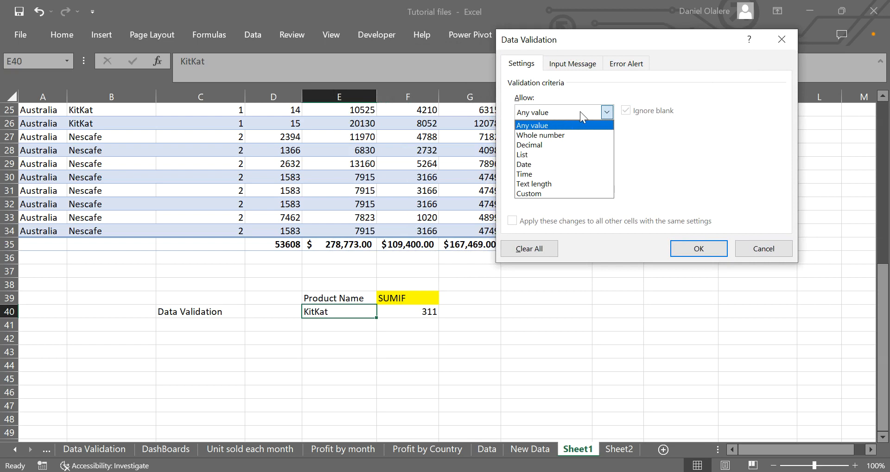
left_click(550, 158)
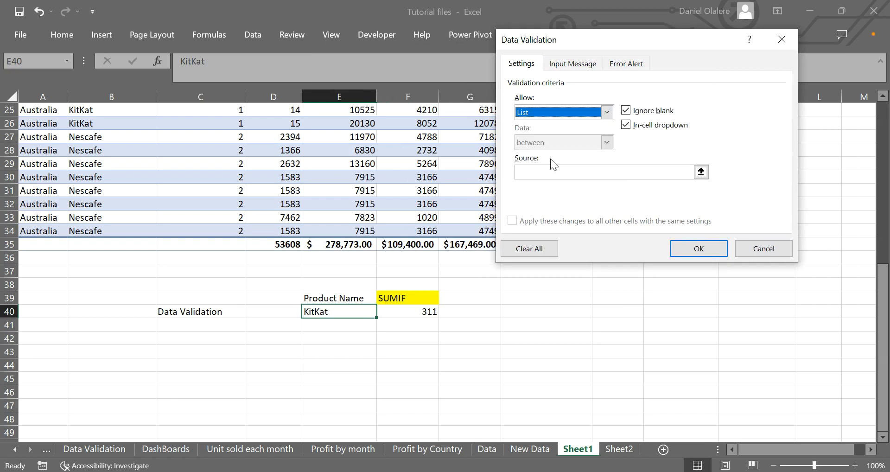
left_click(559, 170)
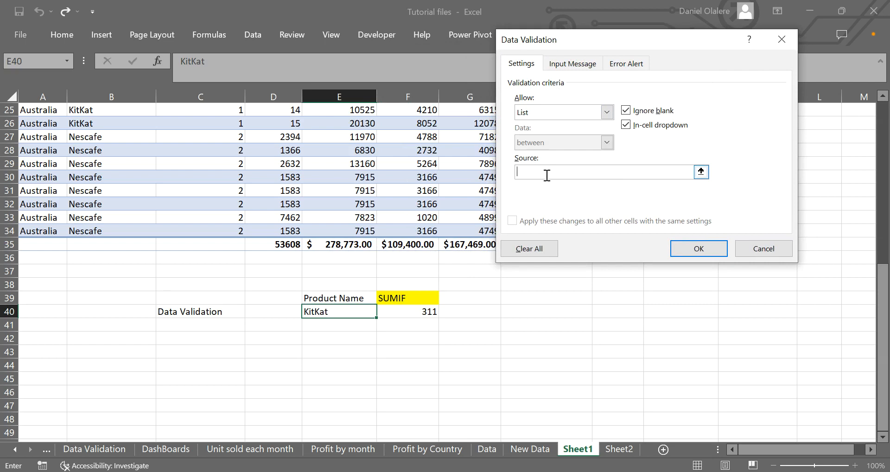
type("Nescafe,KitKat,Bitemore")
left_click(674, 248)
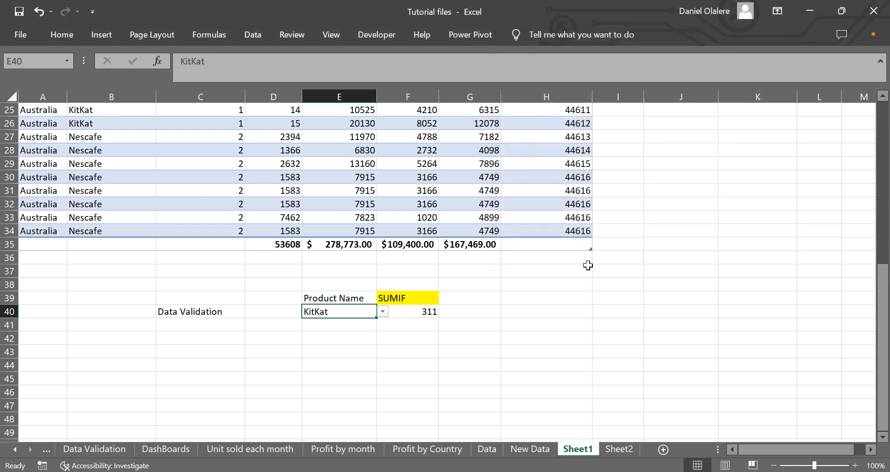
- Test the validation list in E40 by choosing Nescafe, followed by Bitemore, as the product name
left_click(389, 313)
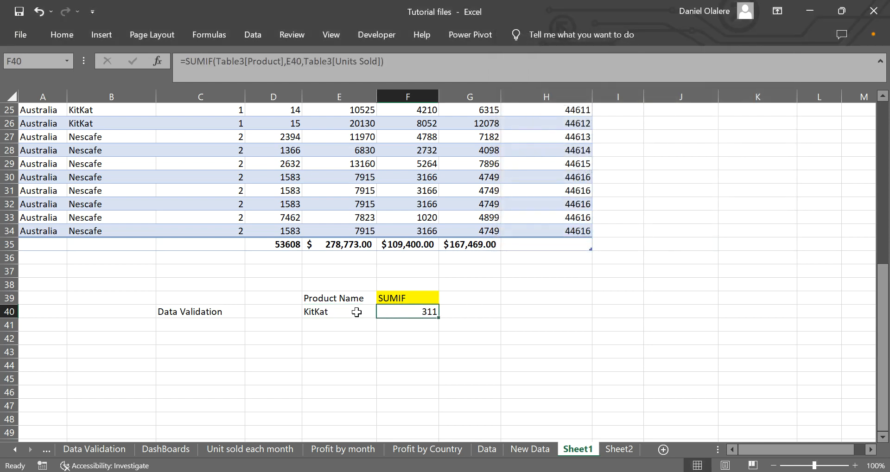
left_click(357, 311)
left_click_drag(375, 309, 385, 310)
left_click(383, 311)
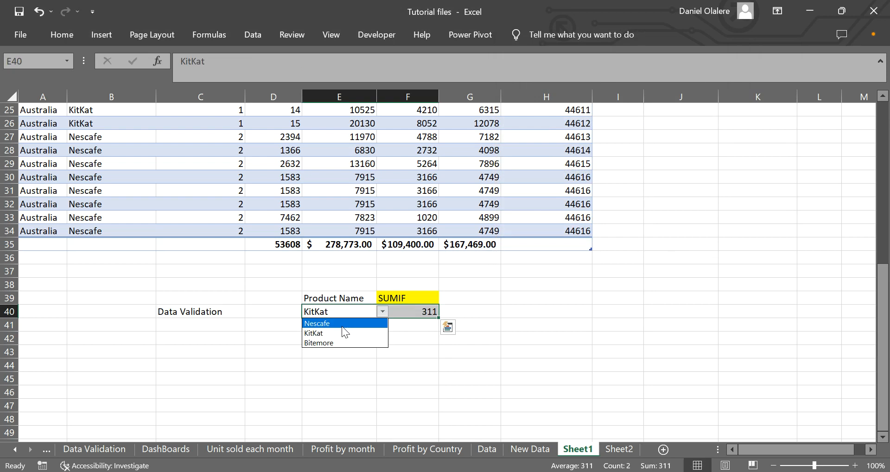
left_click(338, 323)
left_click_drag(359, 355, 370, 328)
left_click(368, 311)
left_click(382, 312)
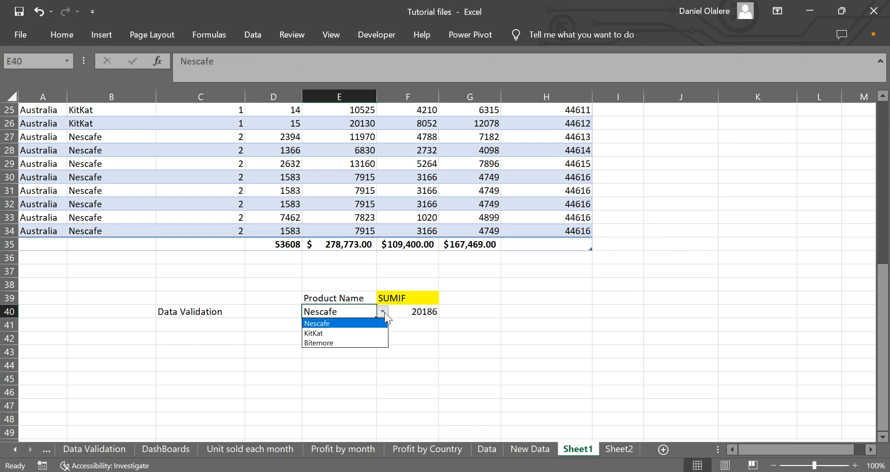
left_click(355, 343)
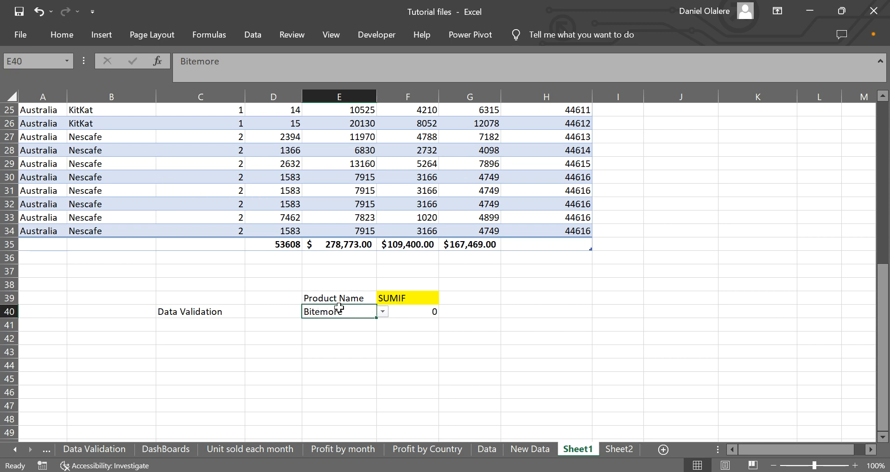
- Switch the product in E40 to Nescafe and on to KitKat using its validation list
left_click(382, 311)
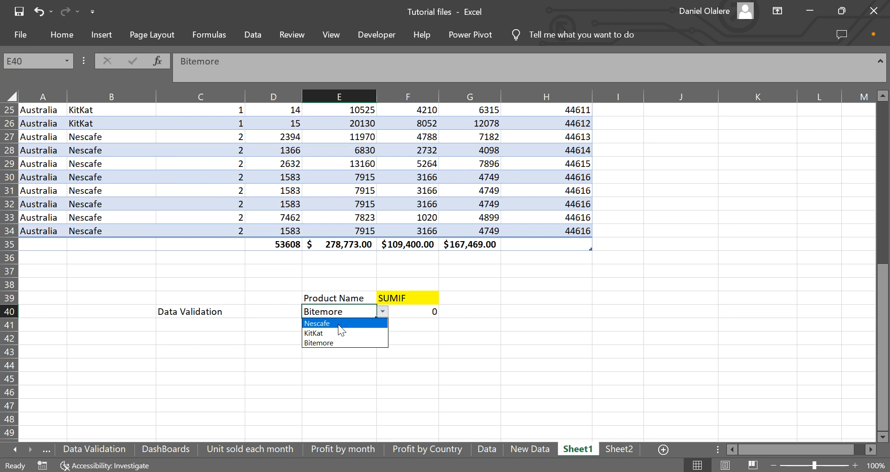
left_click(339, 324)
left_click(382, 312)
left_click(356, 332)
left_click(356, 329)
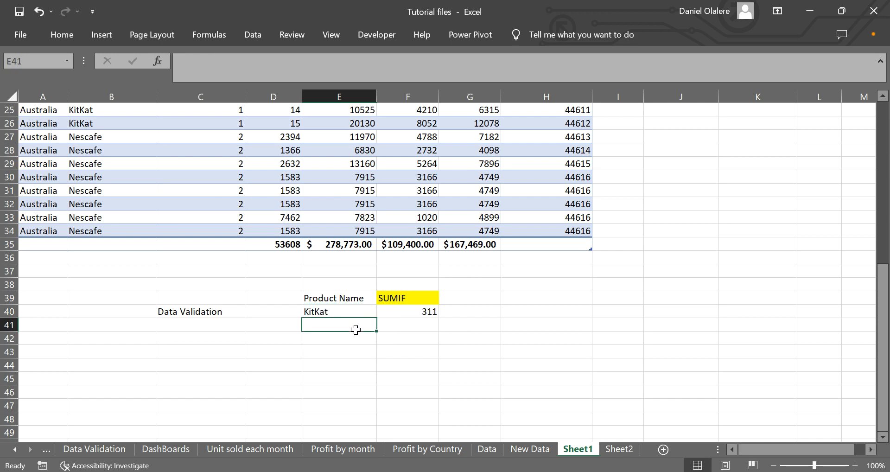
- Compare the E40 validation list options with the product names in the sales data and the product ID table
left_click(408, 310)
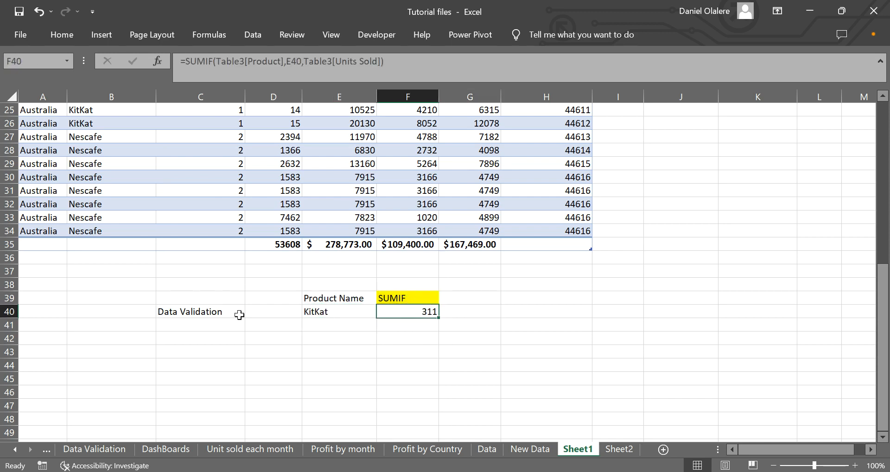
left_click(332, 311)
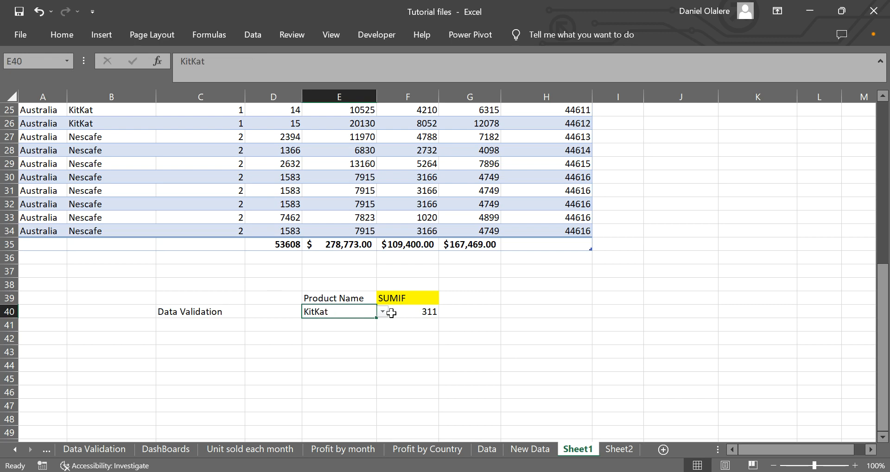
left_click(382, 312)
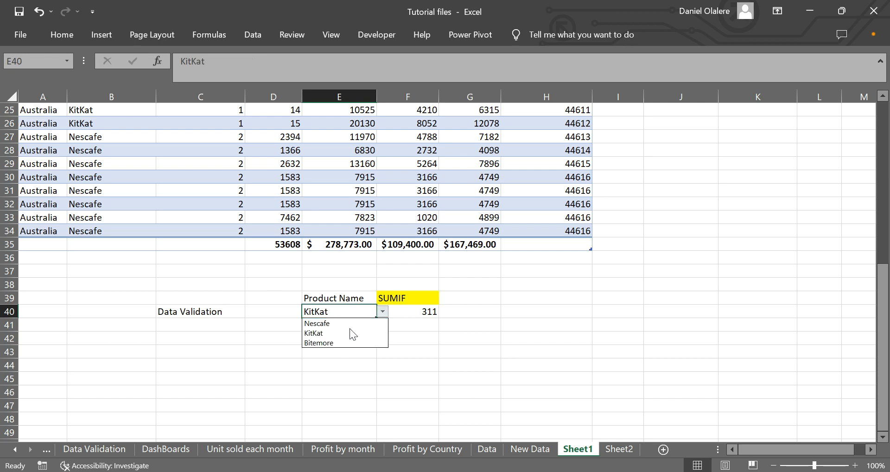
left_click(883, 308)
left_click_drag(882, 309, 883, 153)
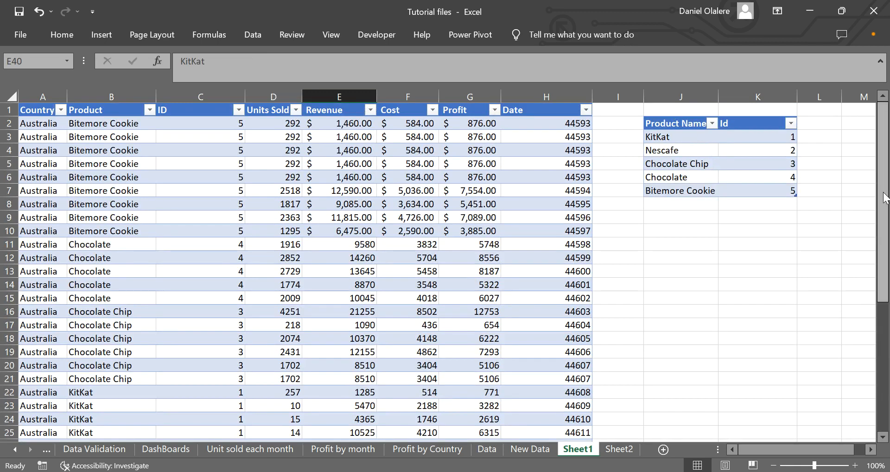
left_click_drag(883, 285, 884, 417)
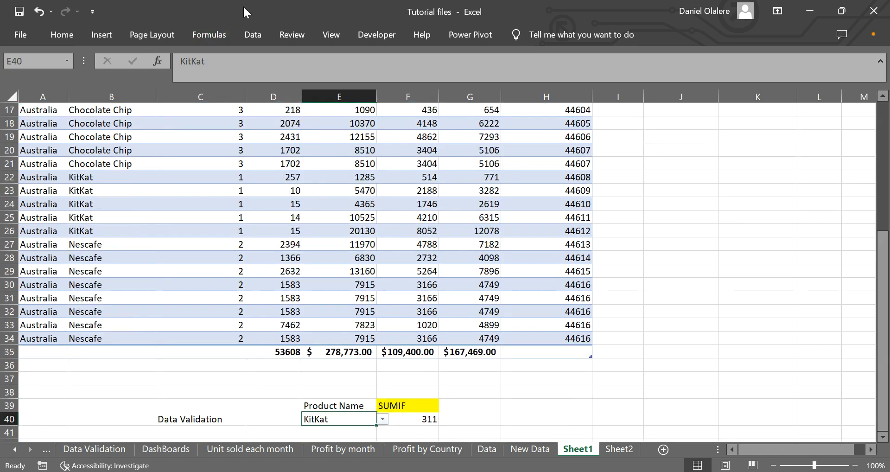
- Clear all data validation settings from cell E40
left_click(261, 31)
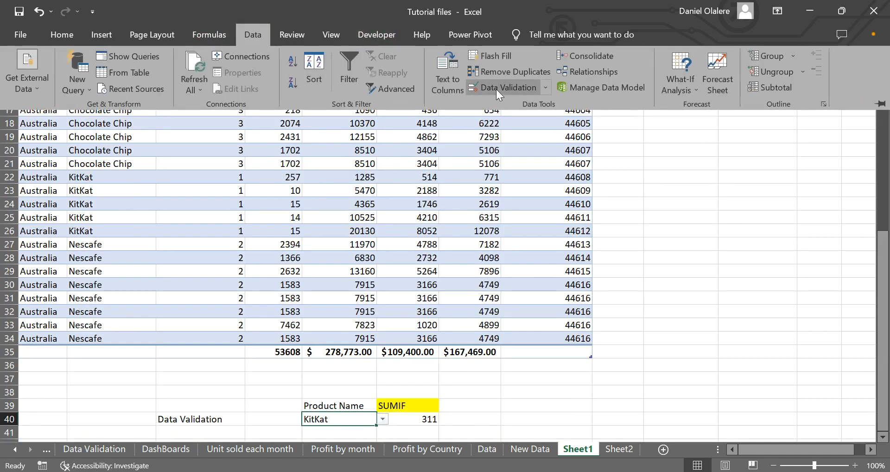
left_click(496, 89)
left_click(528, 249)
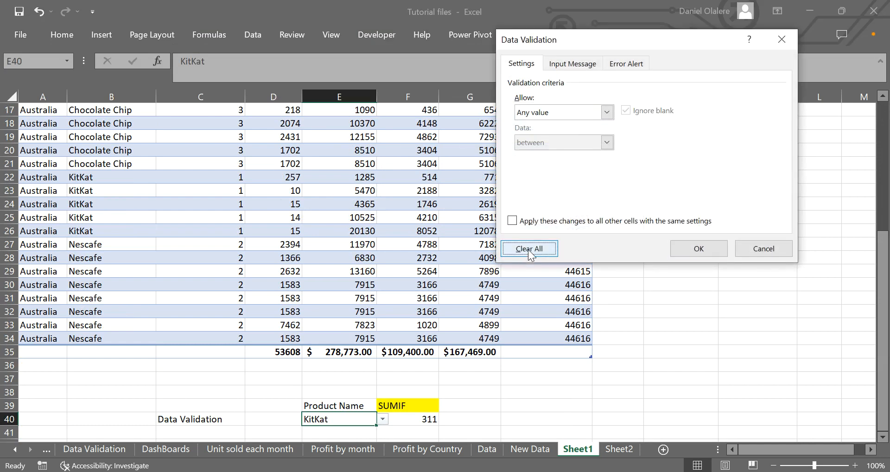
left_click(706, 254)
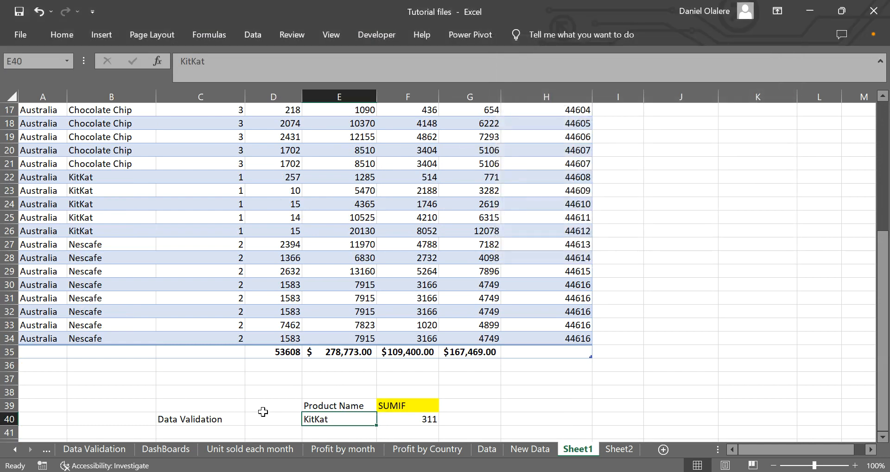
- Delete the product name from cell E40 and keep that cell selected
key("Delete")
key("Down")
key("Down")
key("Down")
key("Down")
key("Down")
key("Up")
key("Up")
key("Up")
key("Up")
key("Up")
key("Up")
key("Down")
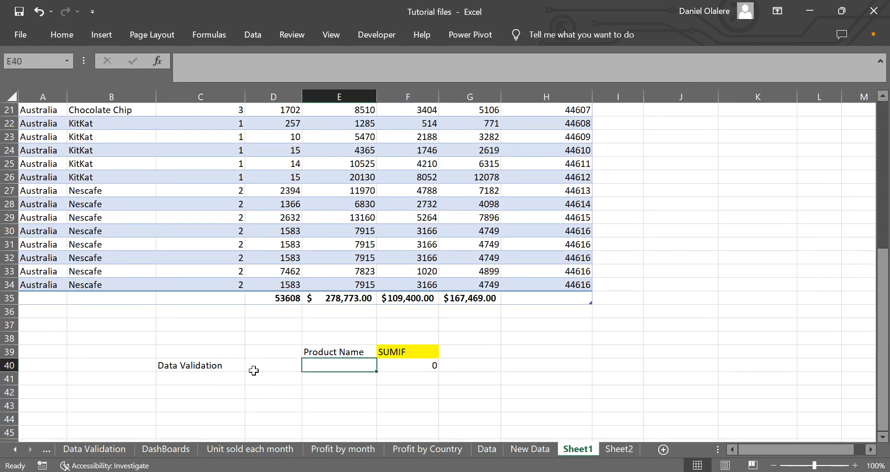
- Add list data validation to cell E40 using the product names in $J$3:$J$7 as the source
left_click(254, 35)
left_click(519, 93)
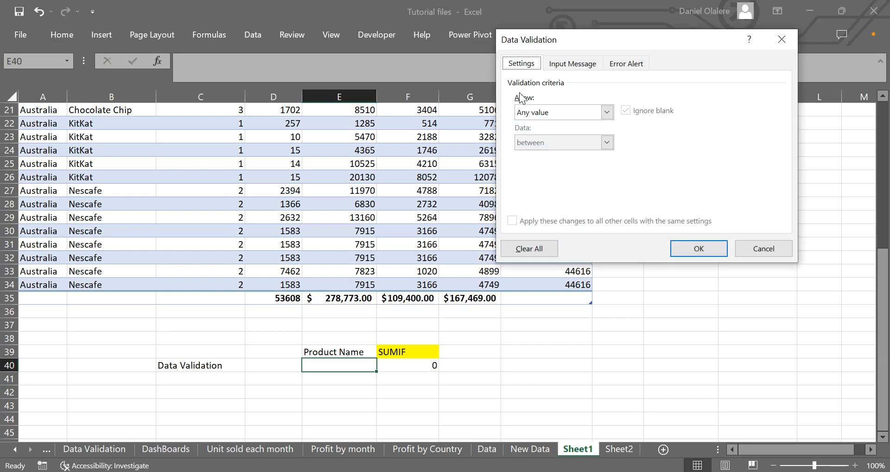
left_click(605, 112)
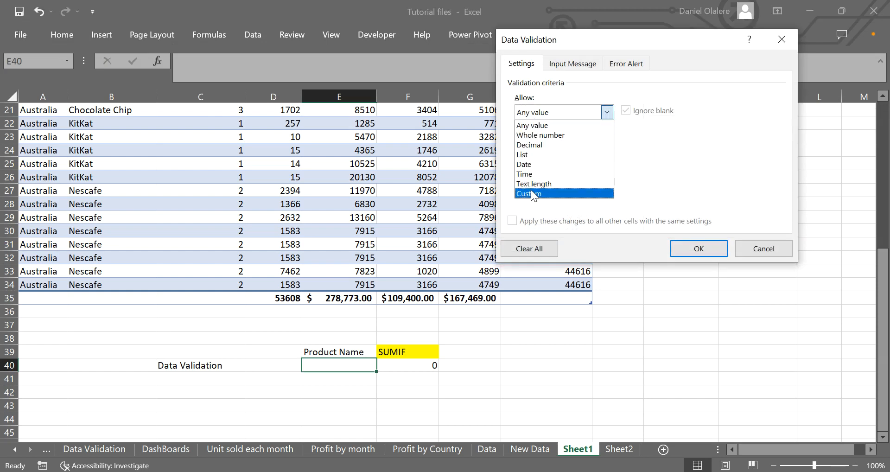
left_click(525, 156)
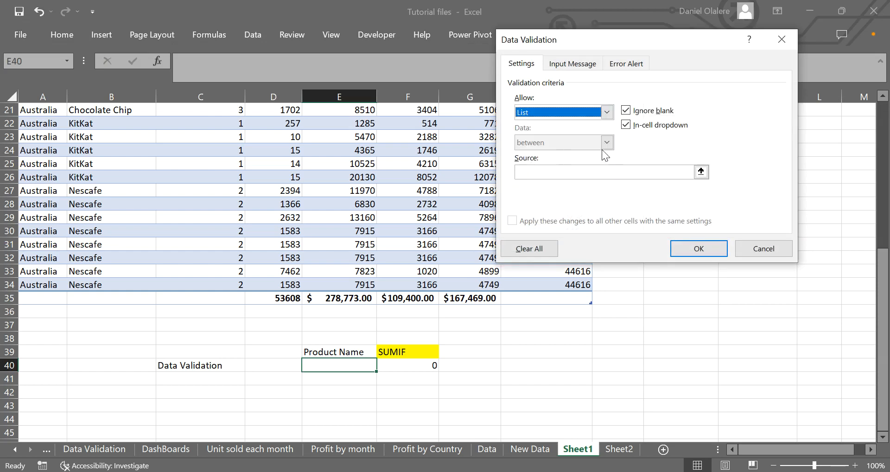
left_click(702, 171)
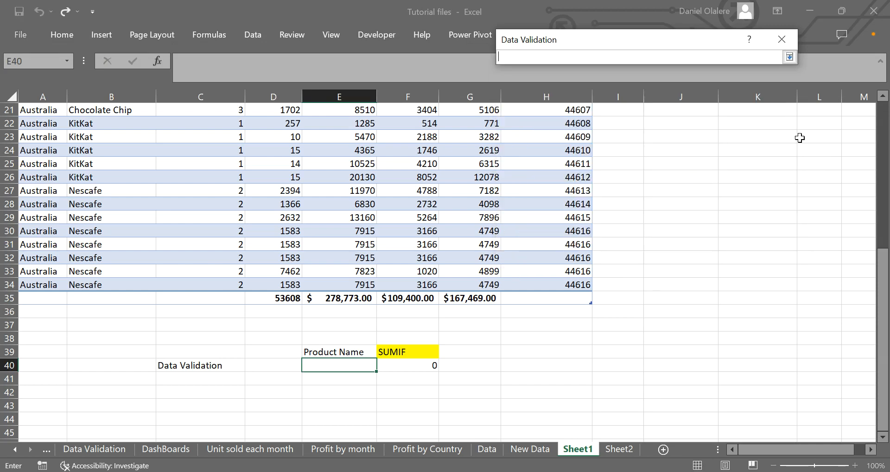
left_click(885, 133)
left_click_drag(680, 137, 679, 190)
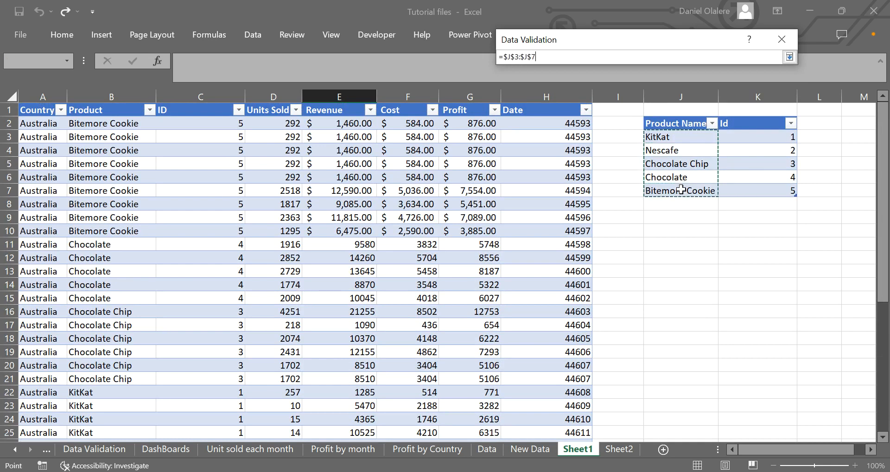
left_click(790, 57)
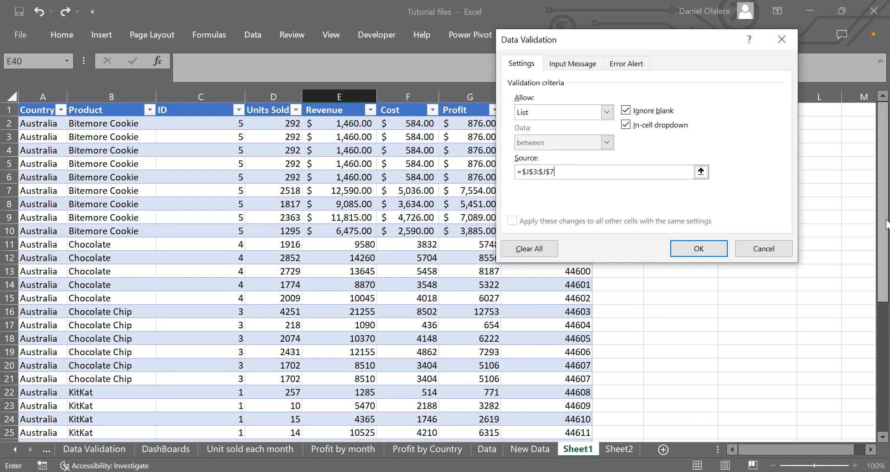
left_click(699, 249)
- Choose KitKat from the new validation list in cell E40
left_click_drag(883, 246, 882, 316)
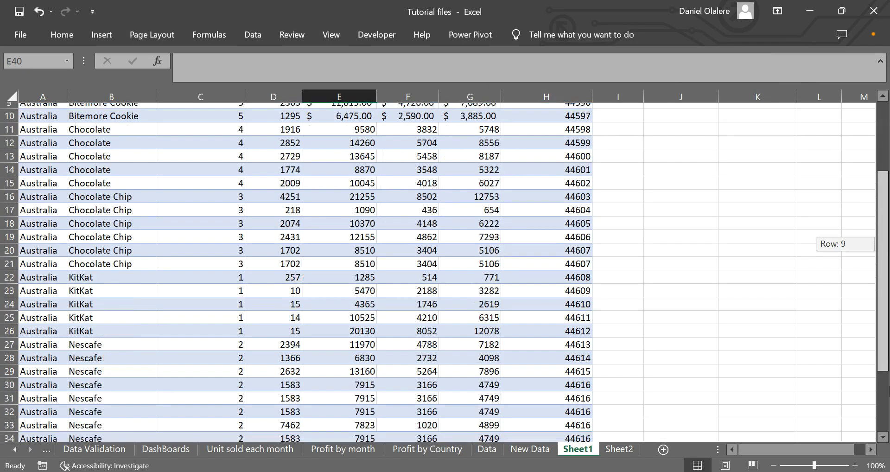
left_click_drag(882, 278, 882, 339)
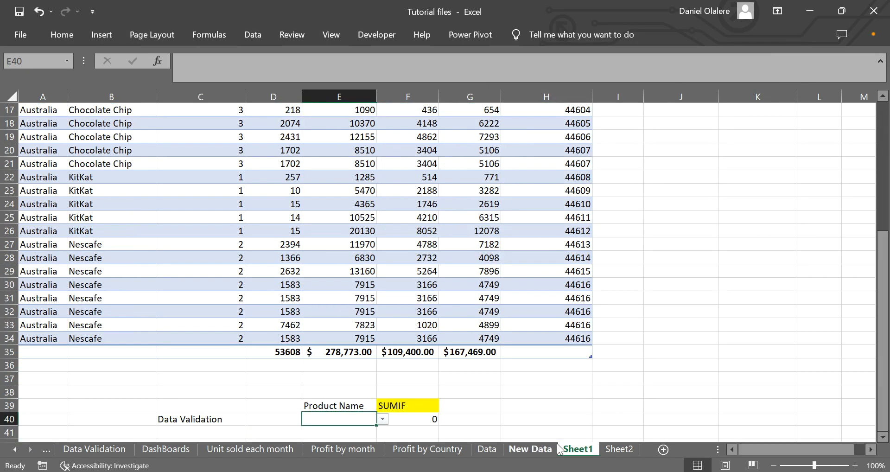
scroll(888, 443, "down", 2)
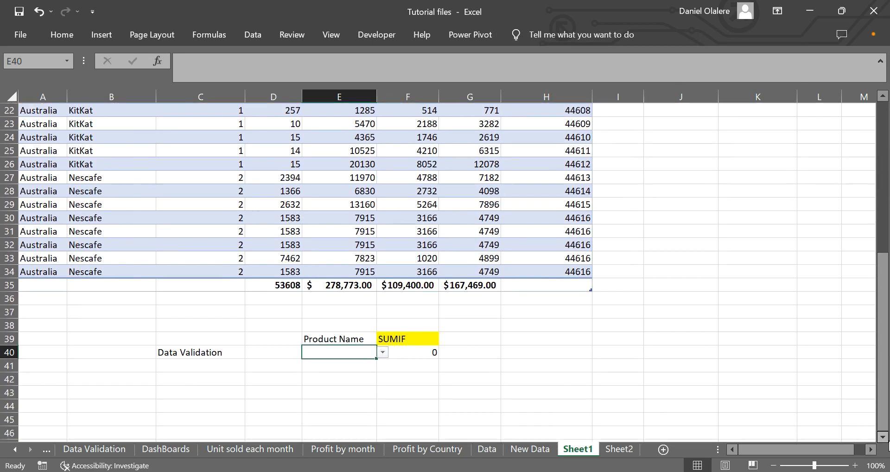
left_click(387, 352)
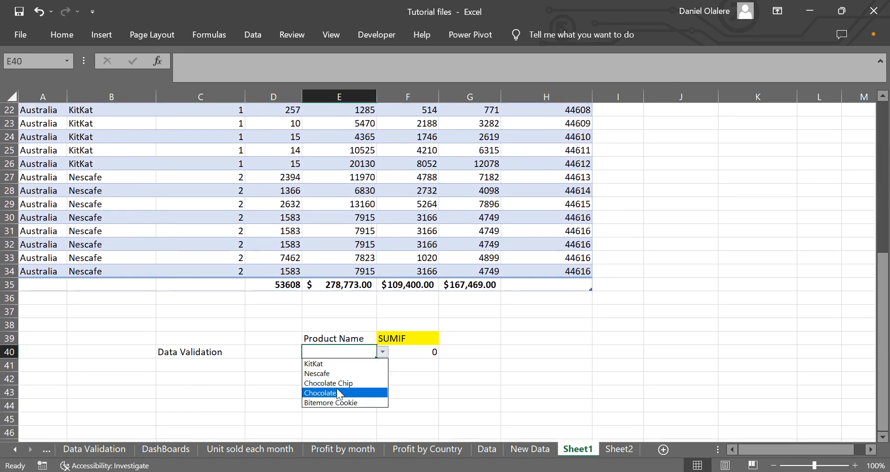
left_click(329, 365)
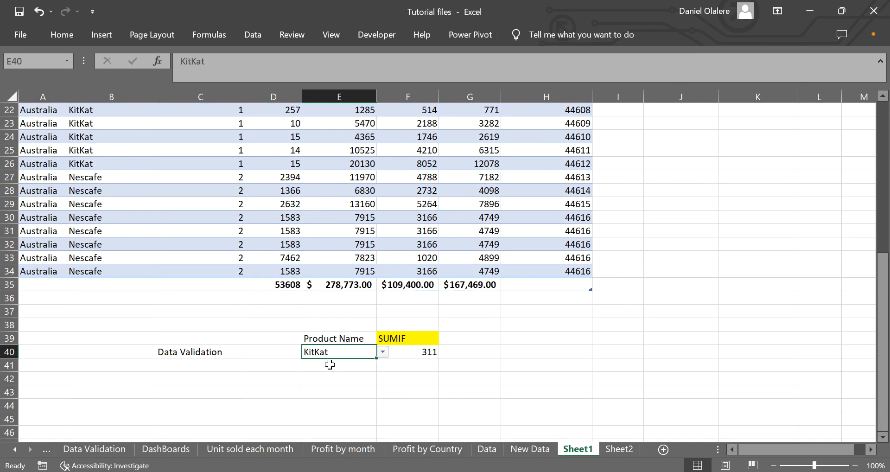
- Inspect the SUMIF formula in F40, and switch the product in E40 to Chocolate Chip and on to Bitemore Cookie
left_click(419, 351)
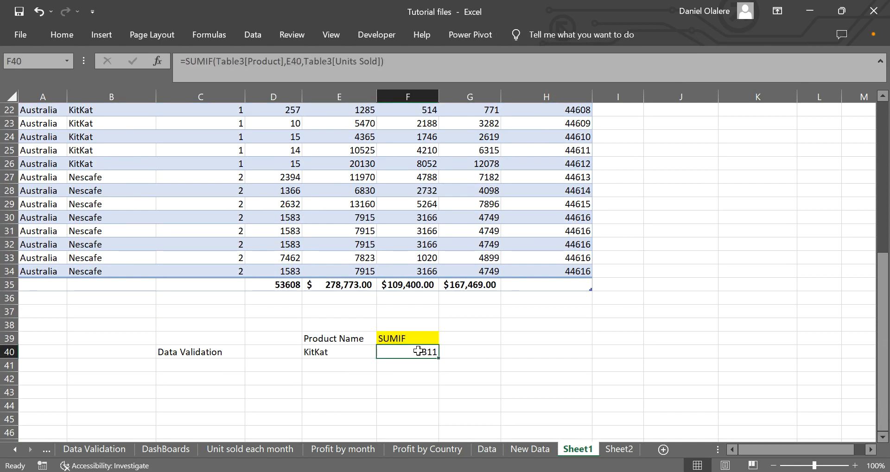
left_click(355, 351)
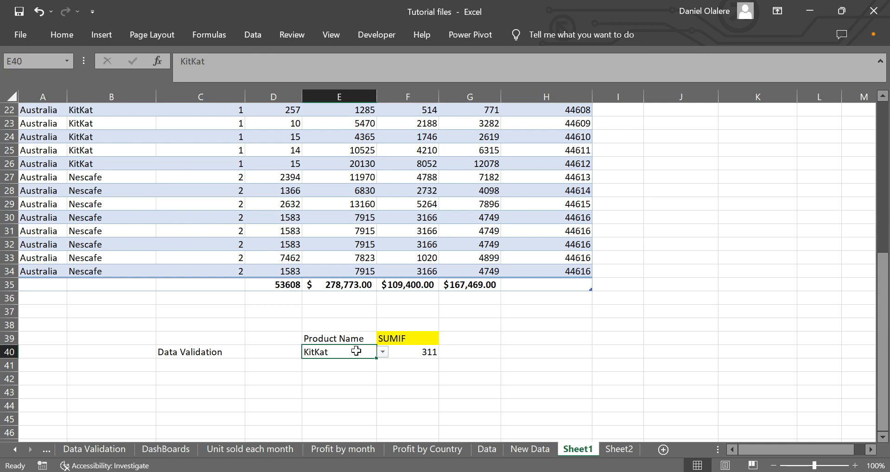
left_click(385, 354)
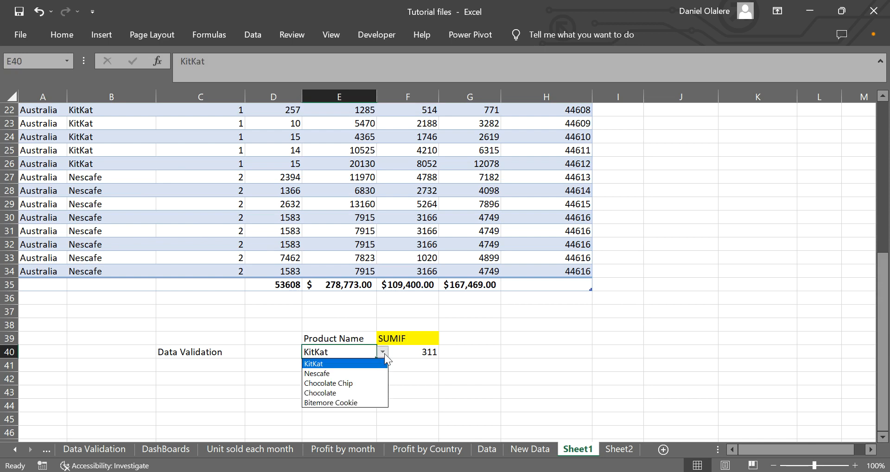
left_click(343, 382)
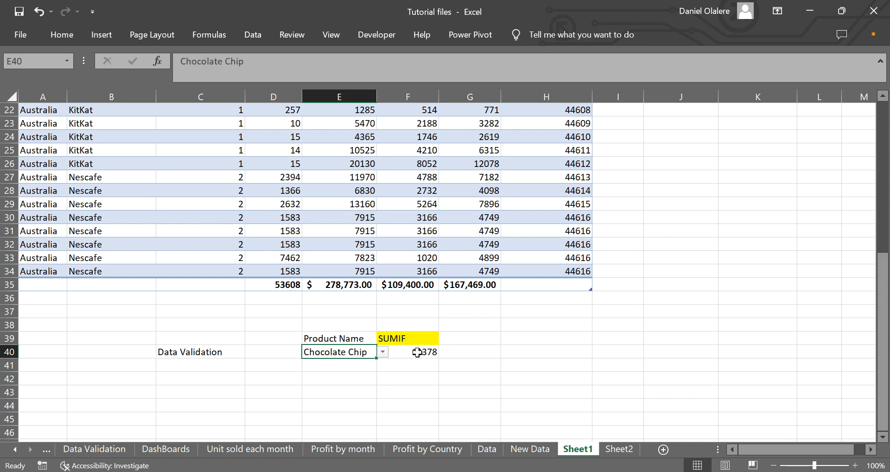
left_click(383, 352)
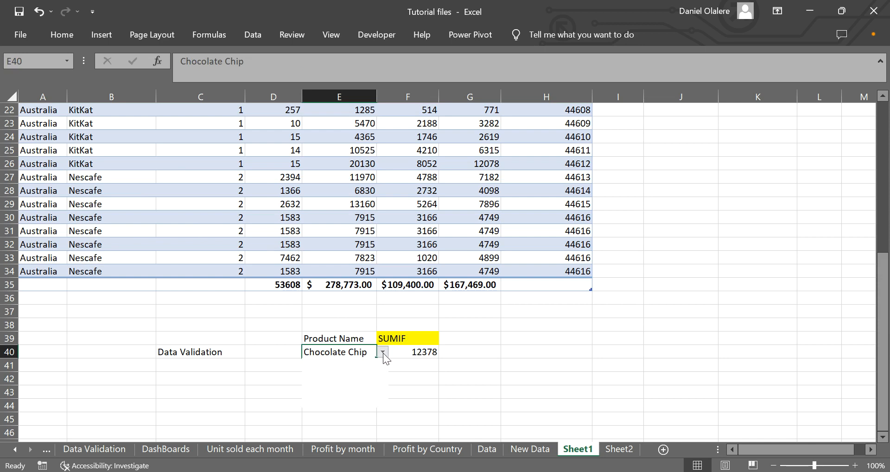
left_click(360, 402)
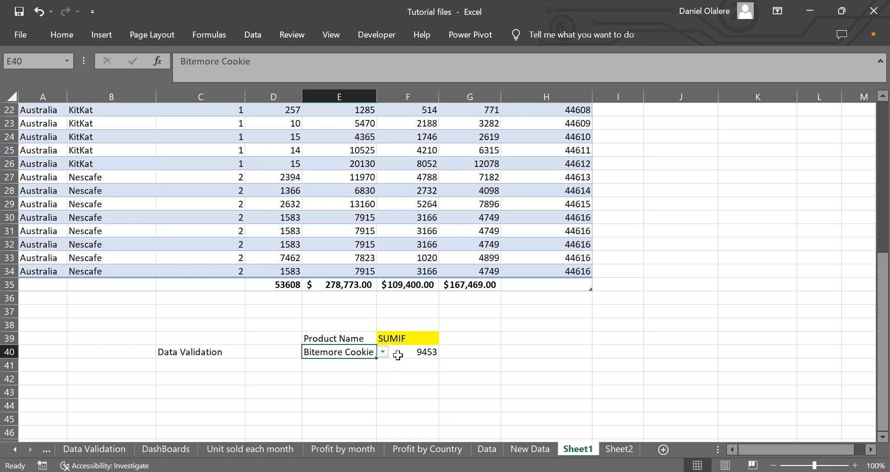
- Examine the product and SUMIF cells in row 40 and the Nescafe entries in the Product column, rows 27 to 34
left_click(383, 367)
left_click_drag(383, 367, 349, 352)
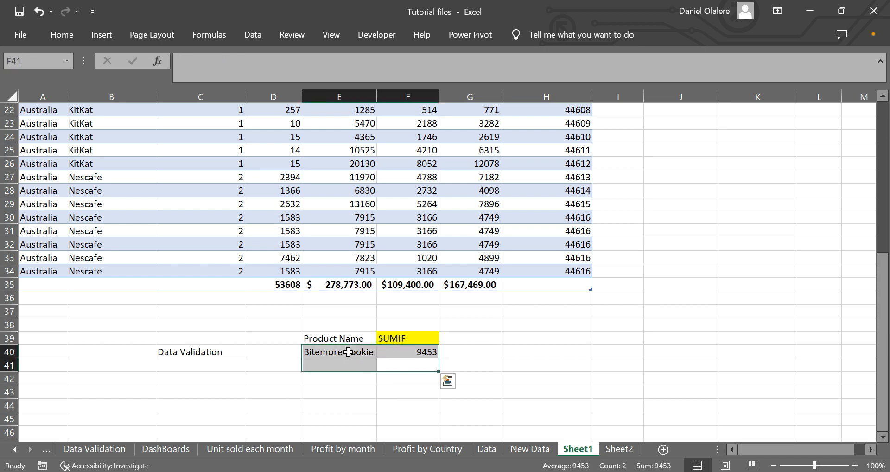
left_click(387, 364)
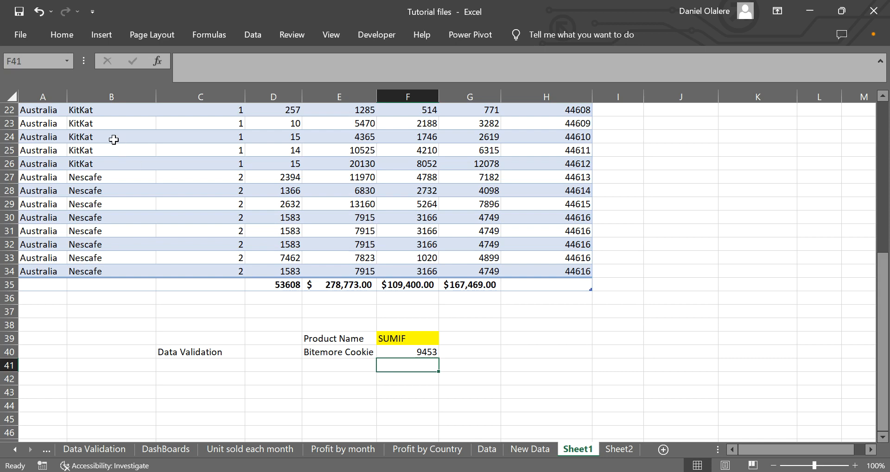
left_click_drag(94, 177, 94, 184)
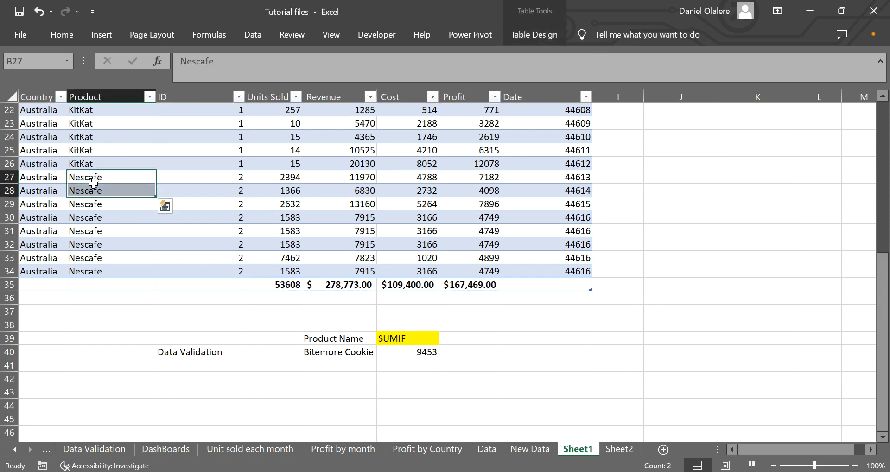
left_click(93, 185)
key("Down")
key("Down")
key("Down")
key("Down")
key("Down")
key("Down")
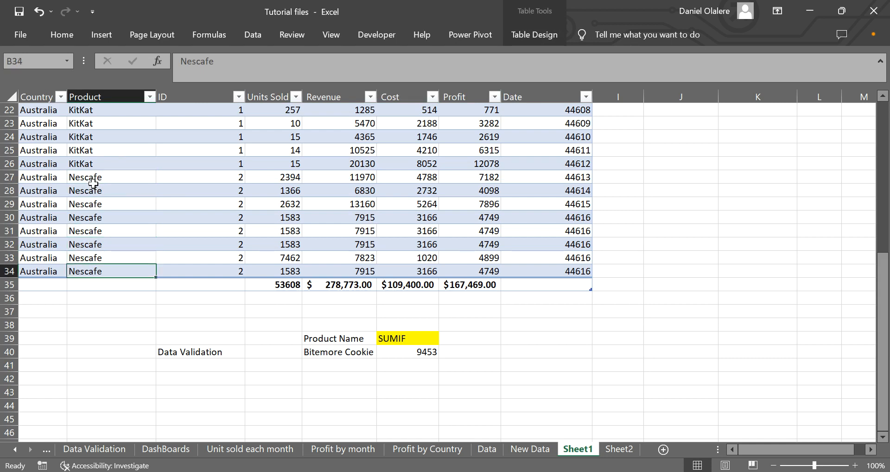
left_click(411, 368)
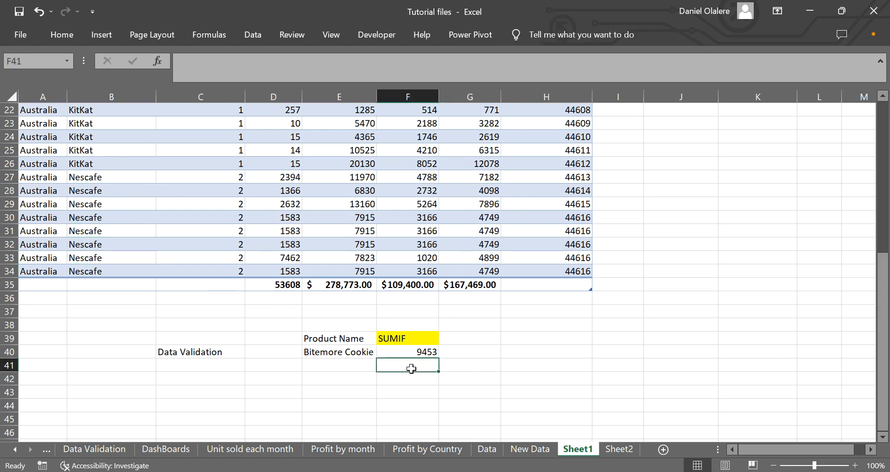
- Set the product in E40 to Nescafe from its validation list and select cell F41 below the SUMIF result
left_click(361, 352)
left_click(382, 352)
left_click(366, 373)
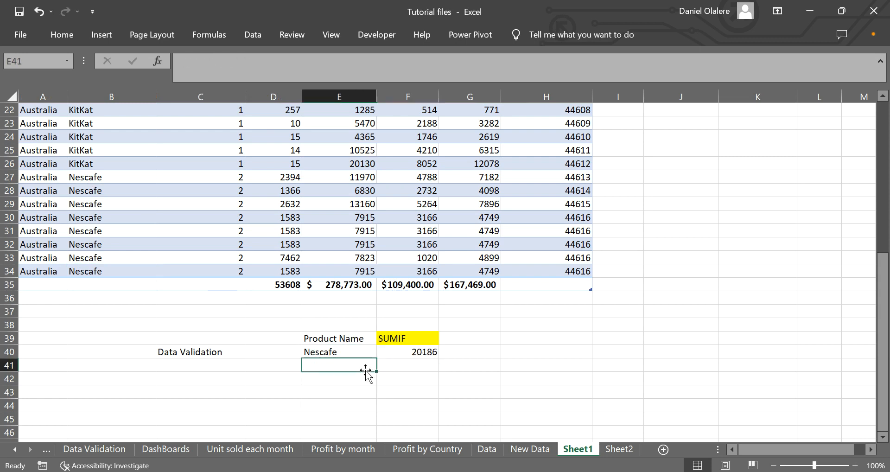
left_click(396, 365)
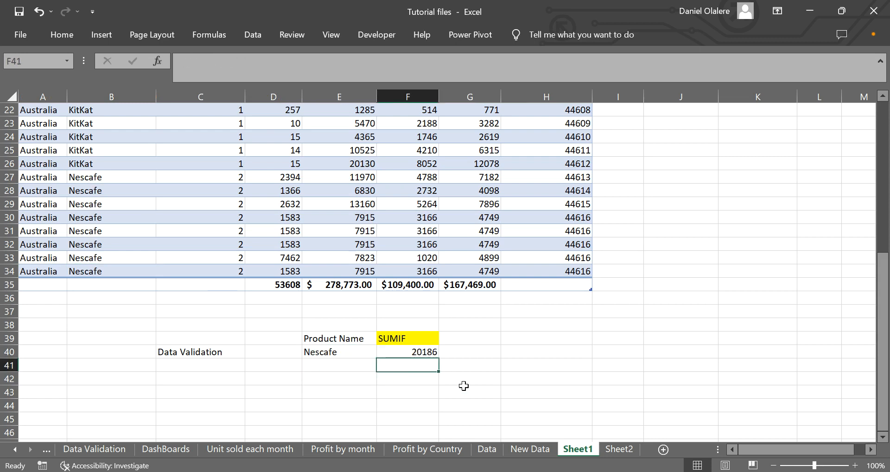
- Check the function list on Sheet2 and select the COUNT FUNCTION entry in cell A5
left_click(610, 450)
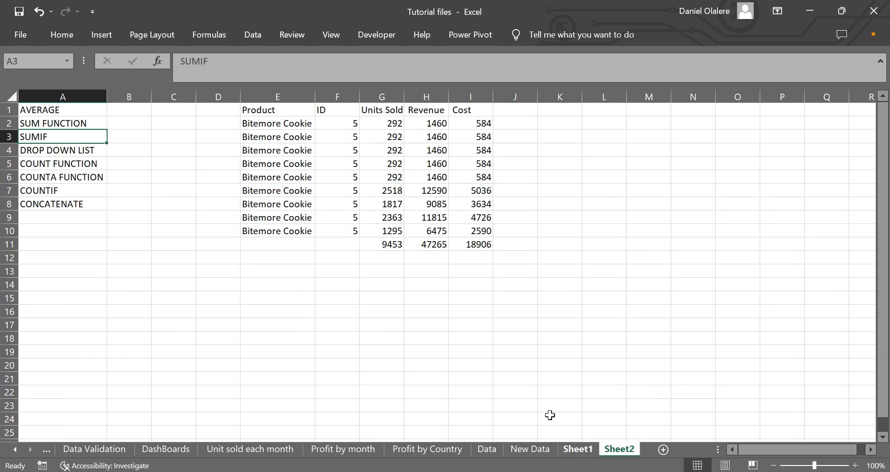
left_click(65, 166)
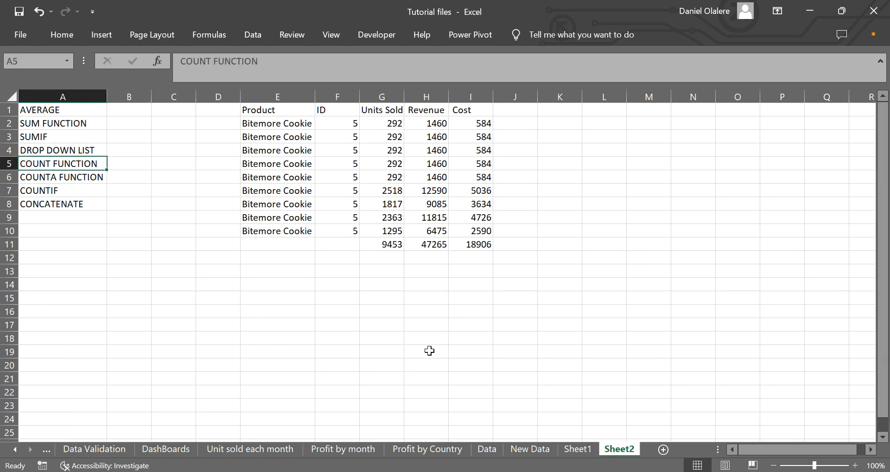
mouse_move(532, 471)
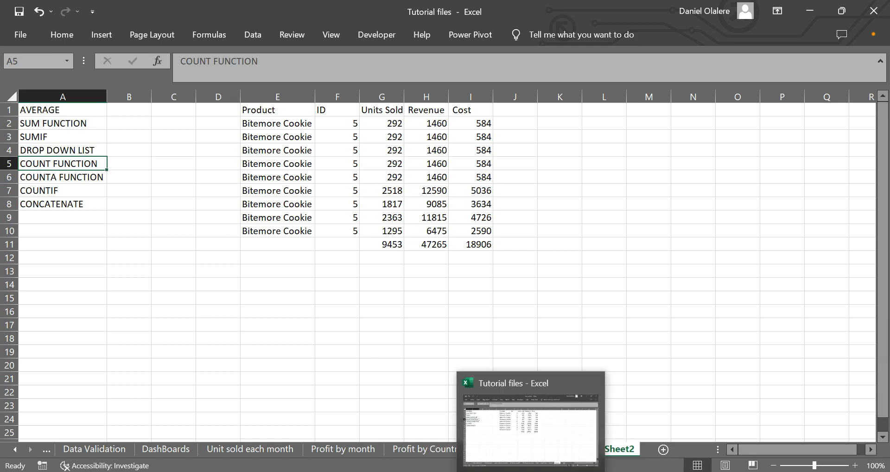
left_click(539, 440)
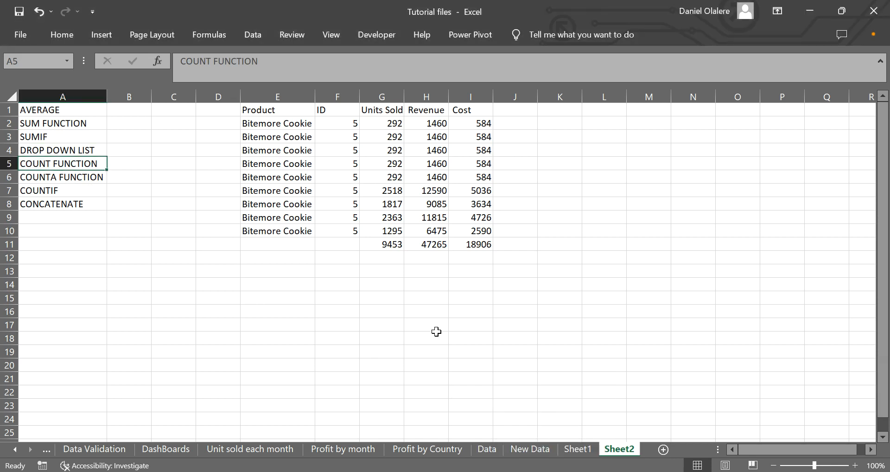
- Return to Sheet1 and start a COUNTIF formula in cell F41
left_click(578, 449)
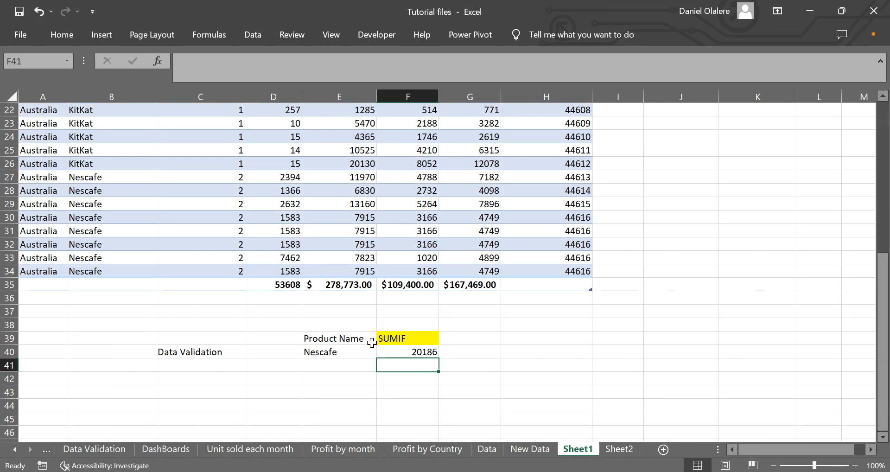
type("=")
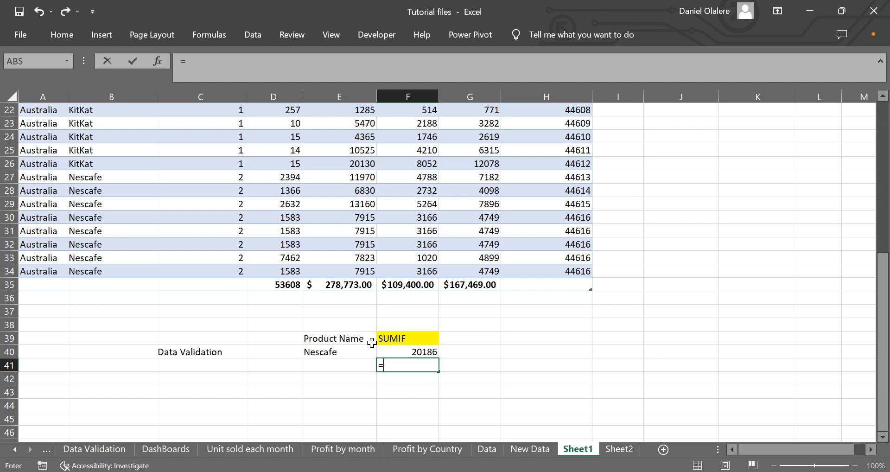
type("count")
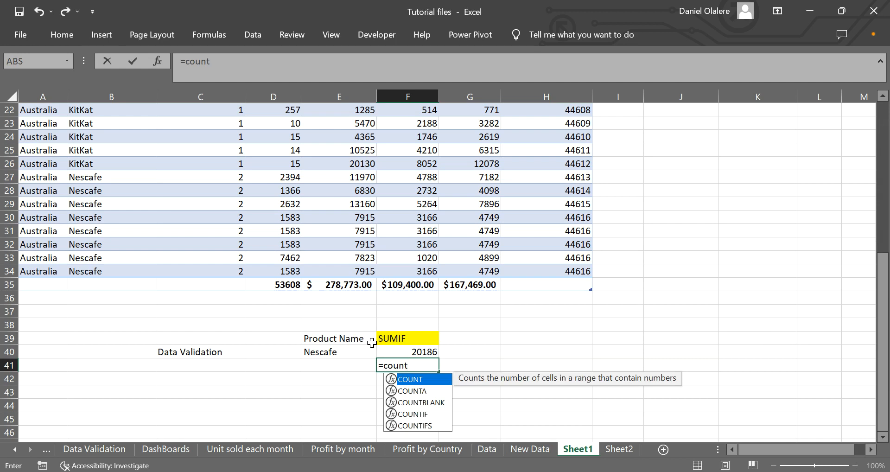
type("a")
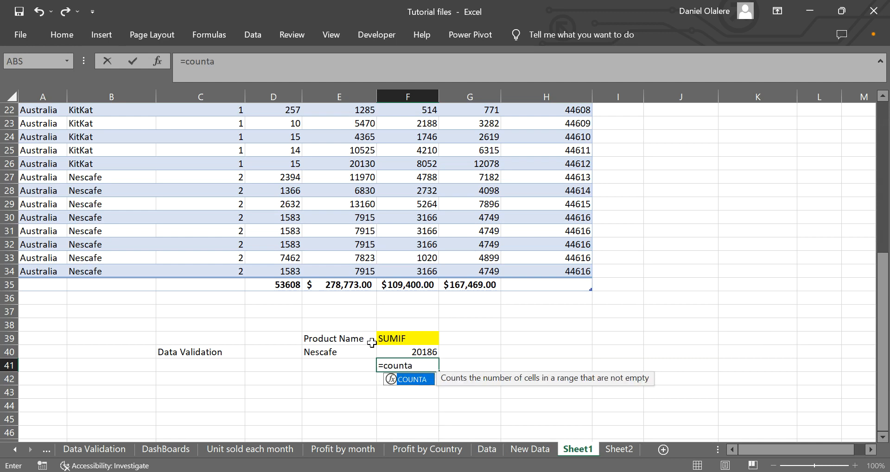
key("BackSpace")
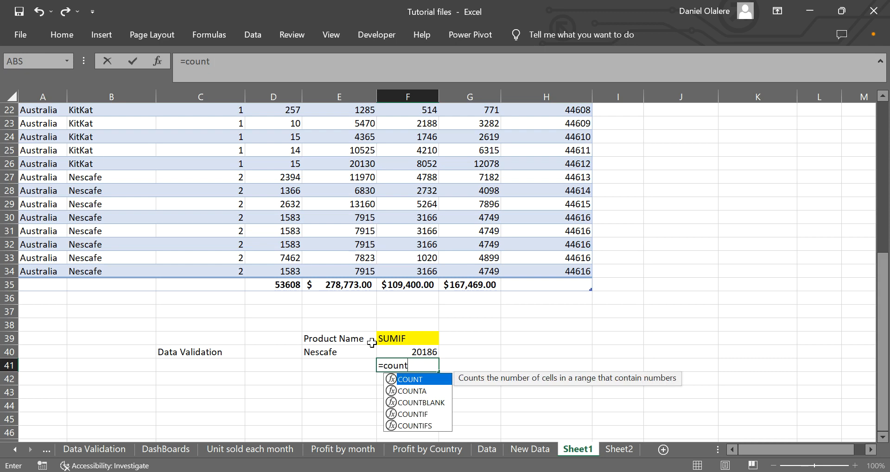
left_click(424, 415)
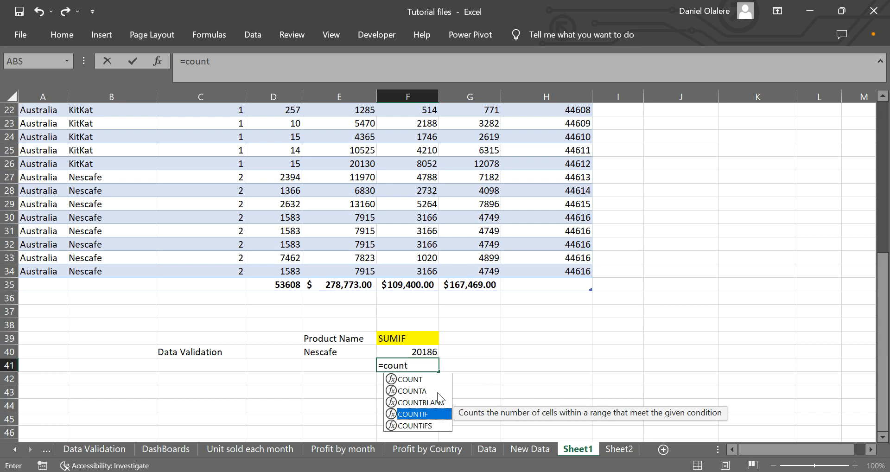
key("Tab")
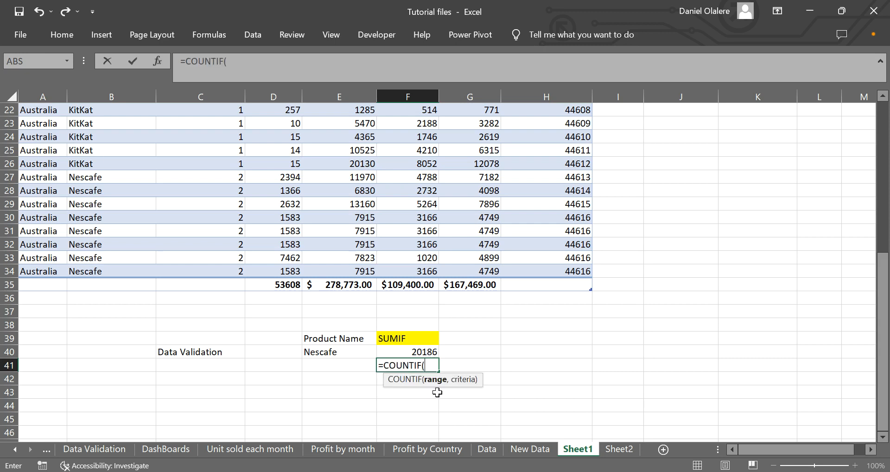
- Try the COUNTIF in F41 with E40 as the range and Table3[Product] as the criteria
left_click(332, 352)
type(",")
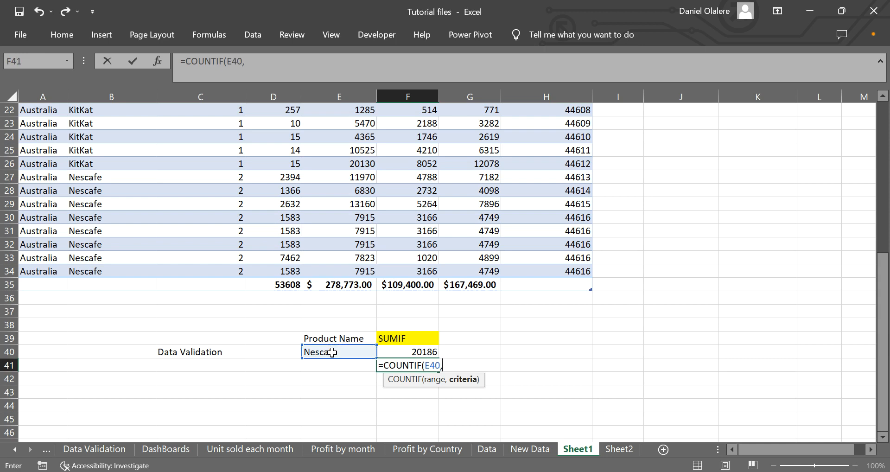
left_click(118, 175)
key("ctrl+Up")
key("Down")
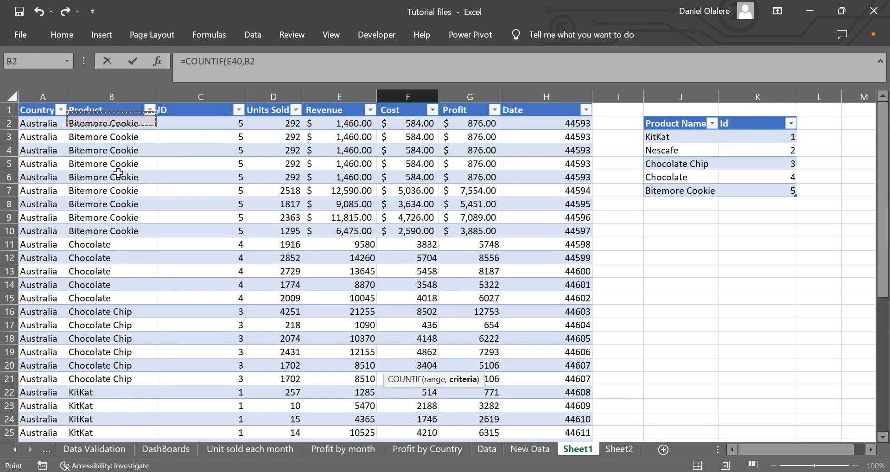
key("ctrl+shift+Down")
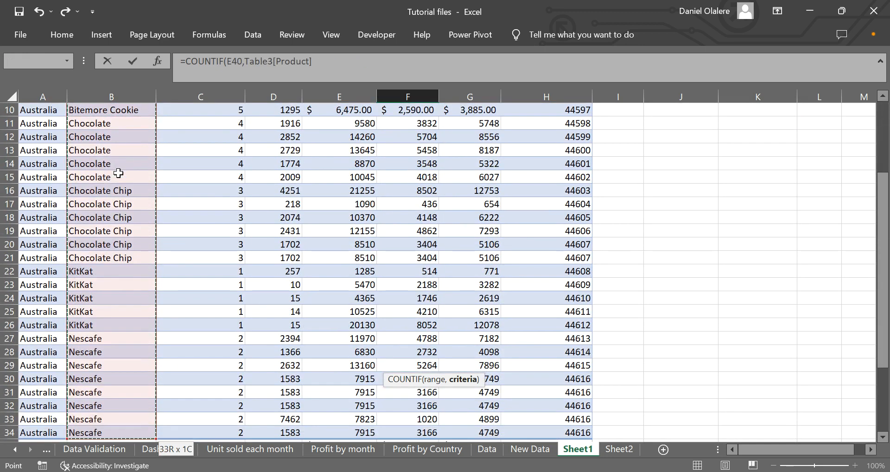
type("(")
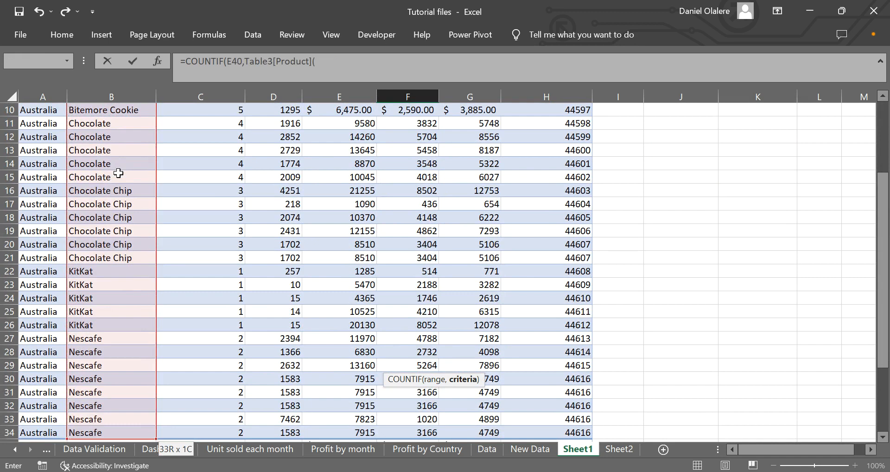
key("Return")
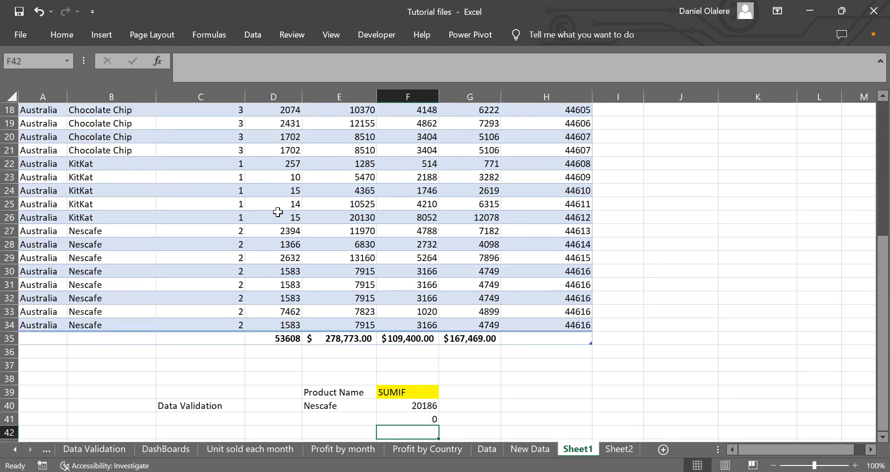
- Inspect the product selected in E40 and the COUNTIF formula in F41
left_click(331, 405)
key("Down")
key("Down")
key("Down")
key("Down")
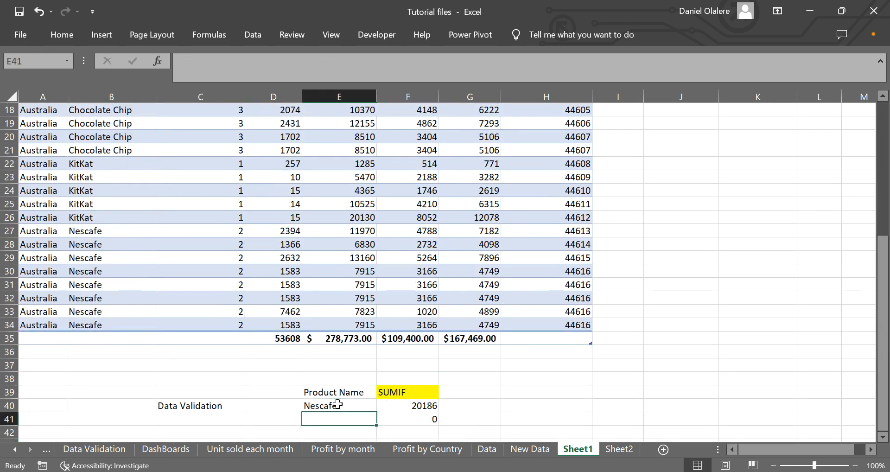
scroll(338, 405, "down", 1)
left_click(388, 350)
left_click(362, 339)
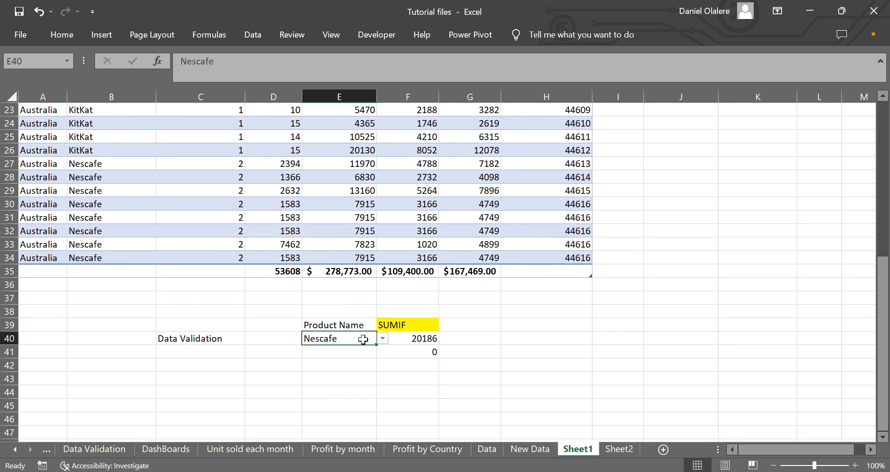
left_click(426, 356)
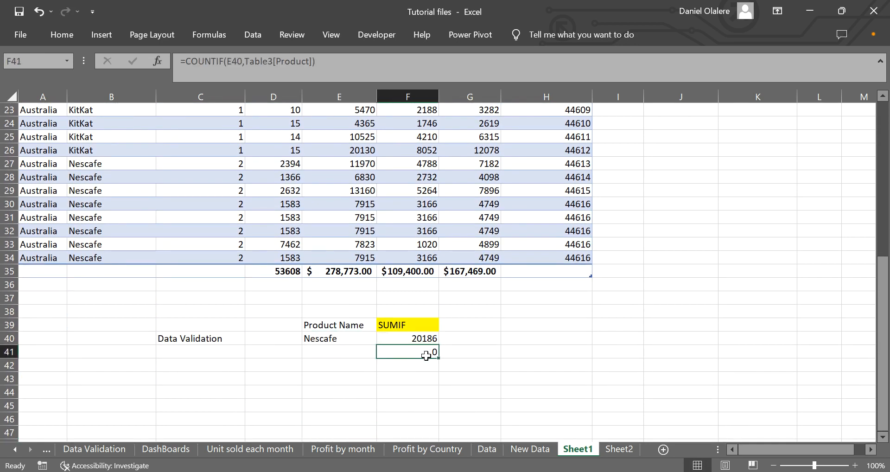
- Clear both arguments from the COUNTIF formula in F41, leaving the parentheses empty
double_click(421, 353)
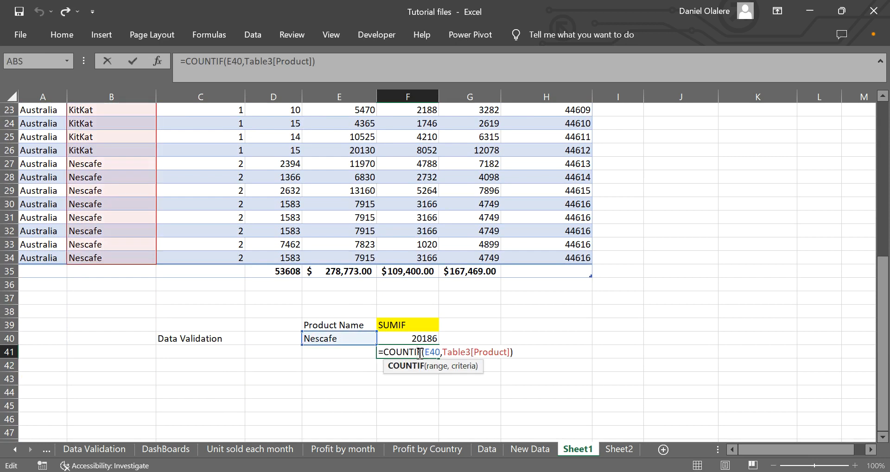
left_click(442, 353)
key("Delete")
key("Delete")
key("Delete")
key("Delete")
key("Delete")
key("Delete")
key("Delete")
key("Delete")
key("Delete")
key("Delete")
key("Delete")
key("Delete")
key("Delete")
key("Delete")
key("Delete")
key("BackSpace")
key("BackSpace")
key("BackSpace")
key("BackSpace")
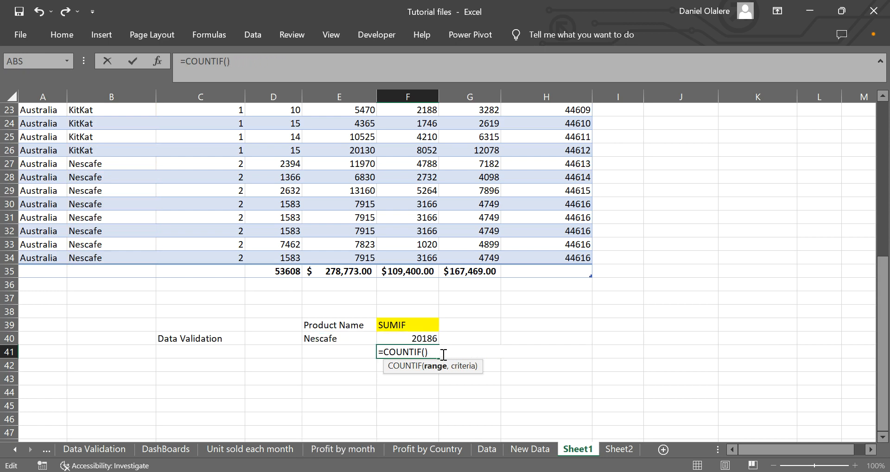
- Complete the COUNTIF in F41 with Table3[Product] as the range and E40 as the criteria
left_click(75, 162)
key("ctrl+Up")
key("Down")
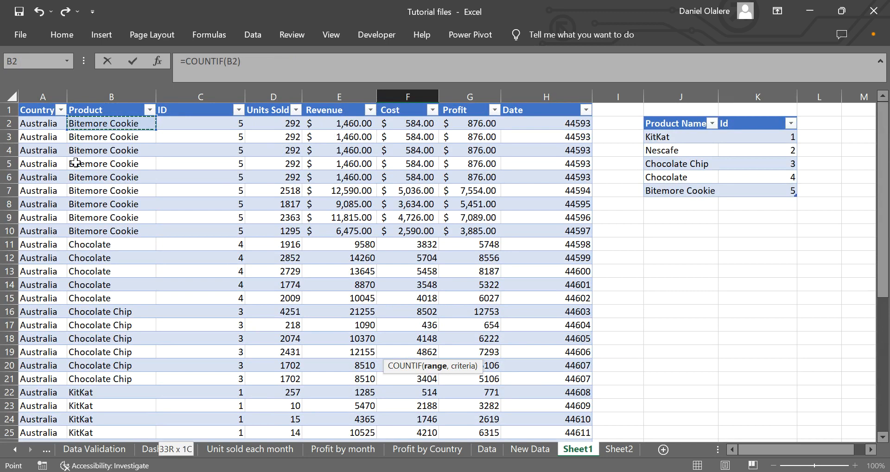
key("ctrl+shift+Down")
type(",")
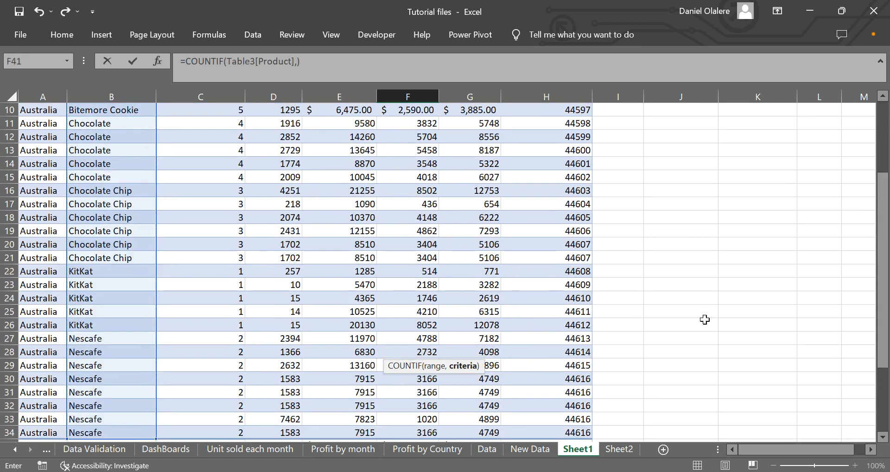
left_click_drag(884, 344, 884, 407)
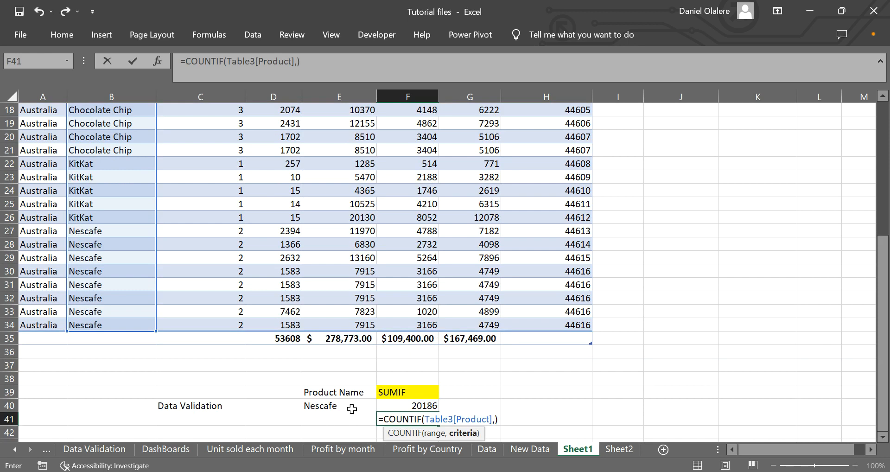
left_click(331, 407)
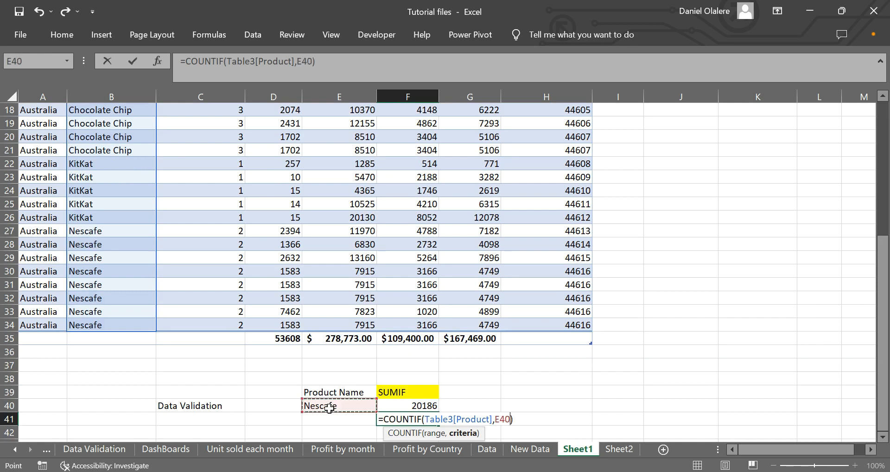
key("Return")
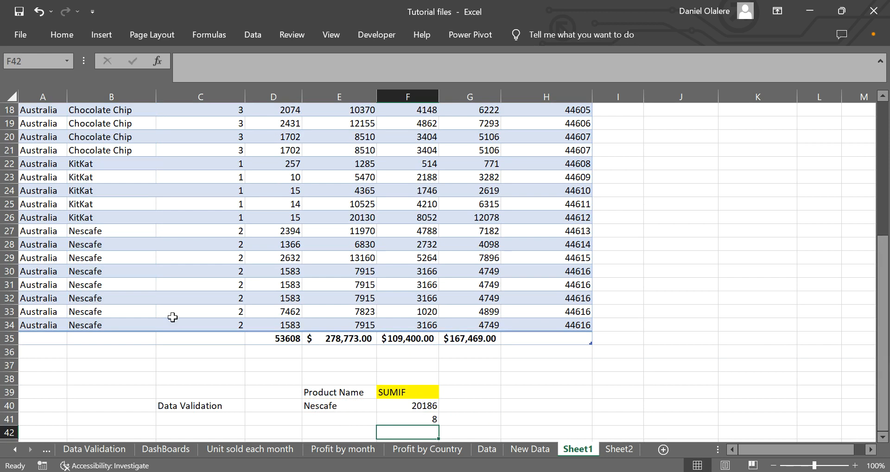
- Check the Nescafe entries in B27:B34 against the count, and set the product in E40 to Chocolate Chip
left_click_drag(115, 232, 117, 330)
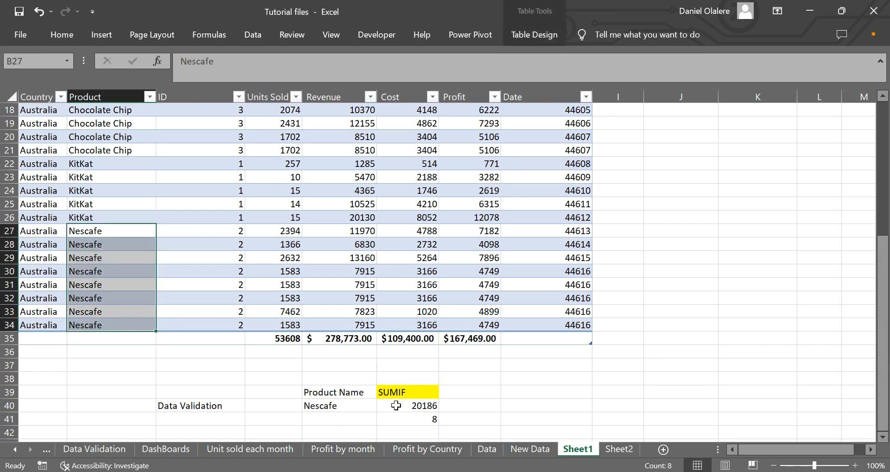
left_click(371, 410)
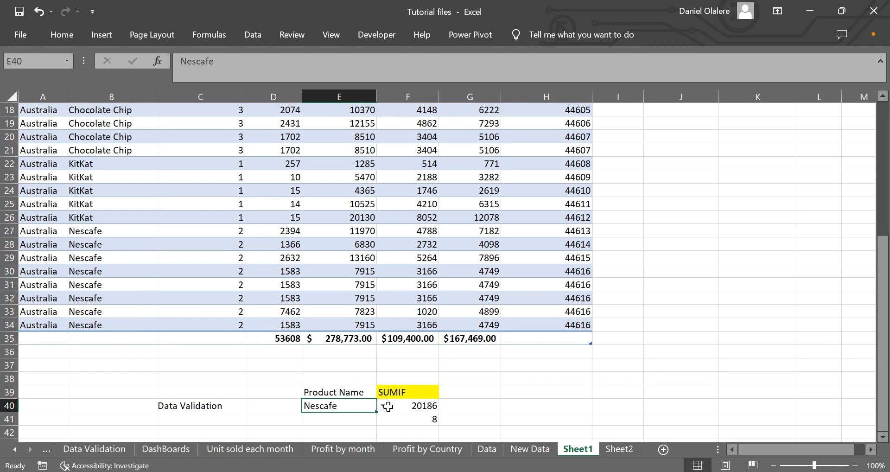
left_click(383, 406)
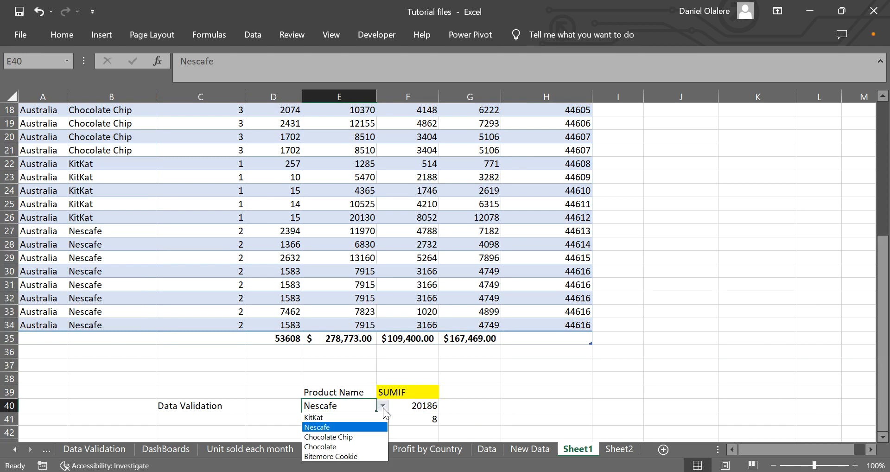
left_click(354, 432)
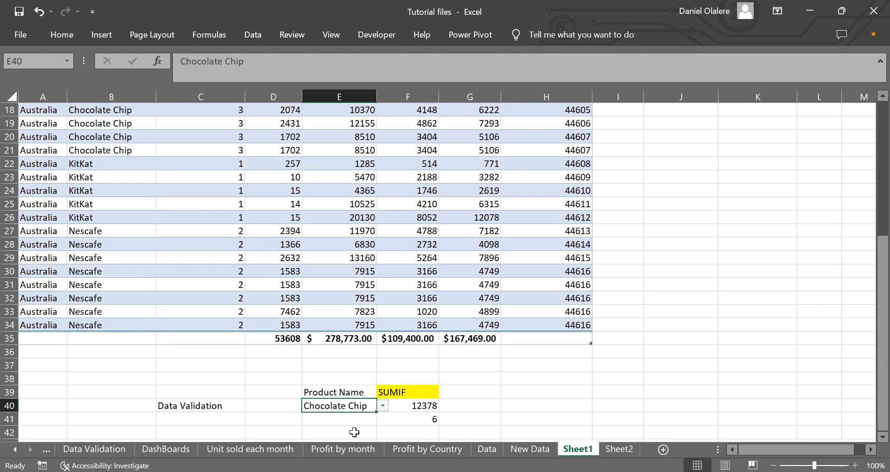
left_click(410, 411)
left_click(414, 418)
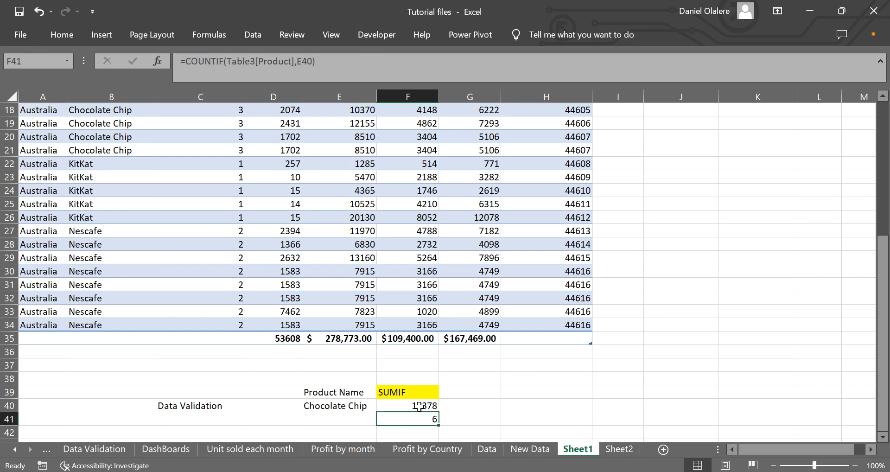
- Select cell F42 and examine the Product column entries from the table's first row down to the results in rows 40 and 41
left_click(350, 420)
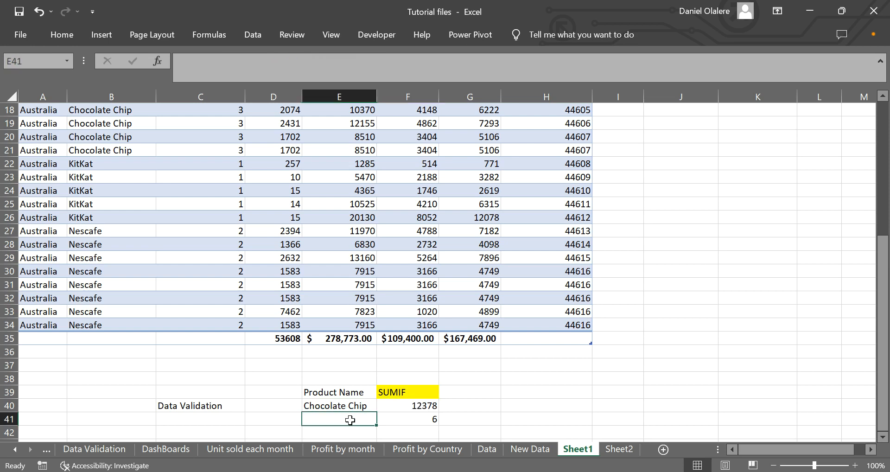
key("Down")
scroll(350, 420, "down", 2)
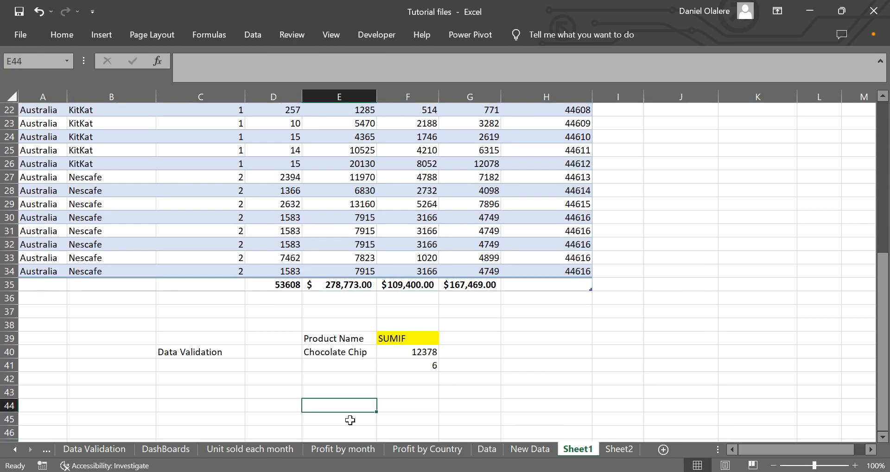
key("Right")
key("Up")
key("Up")
key("Up")
key("Down")
key("Down")
key("Down")
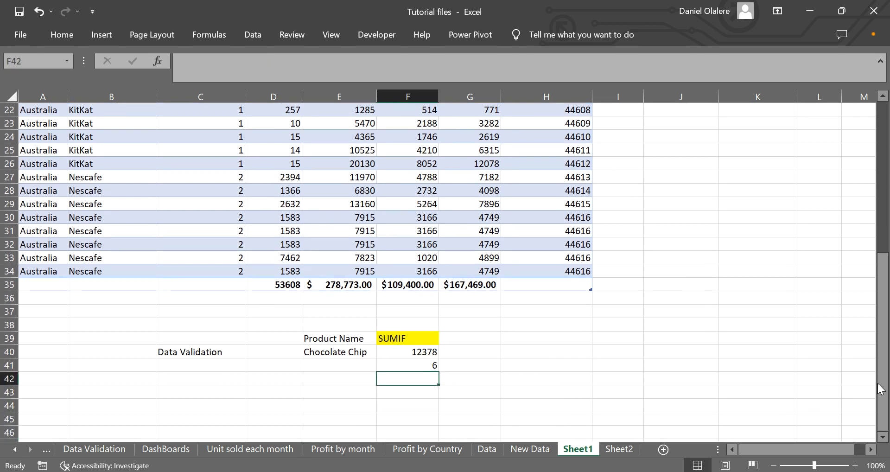
left_click_drag(883, 389, 881, 217)
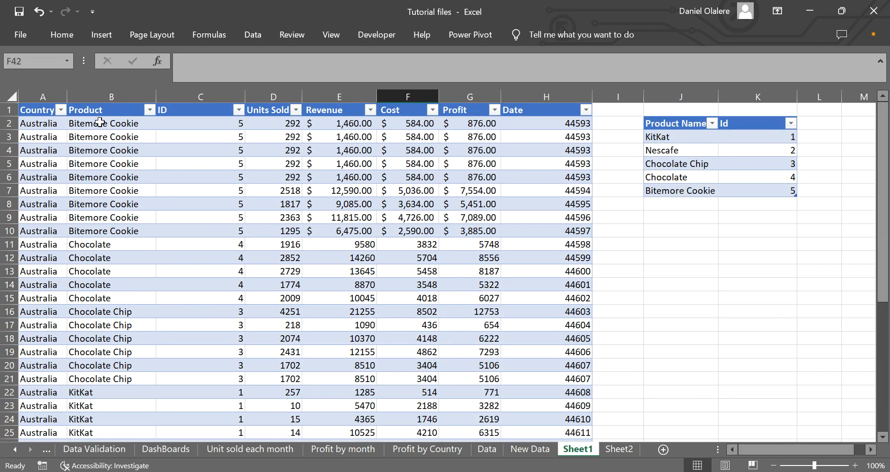
left_click_drag(883, 174, 882, 388)
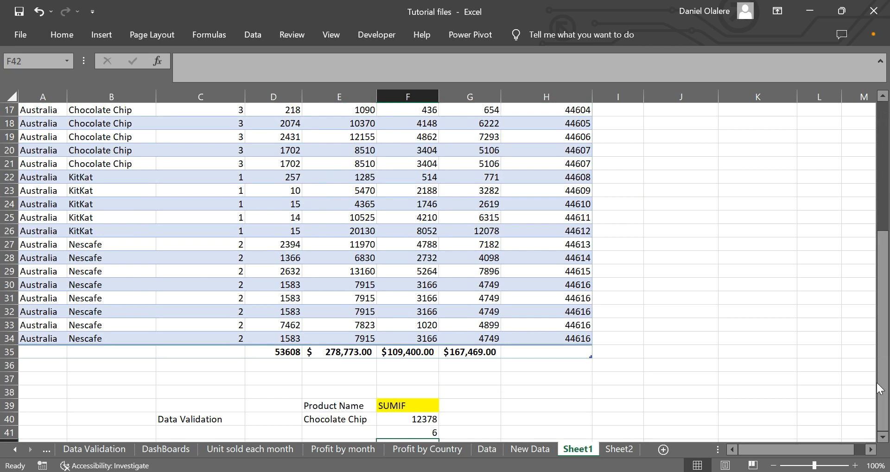
left_click(884, 437)
left_click(883, 437)
left_click(883, 437)
left_click(883, 437)
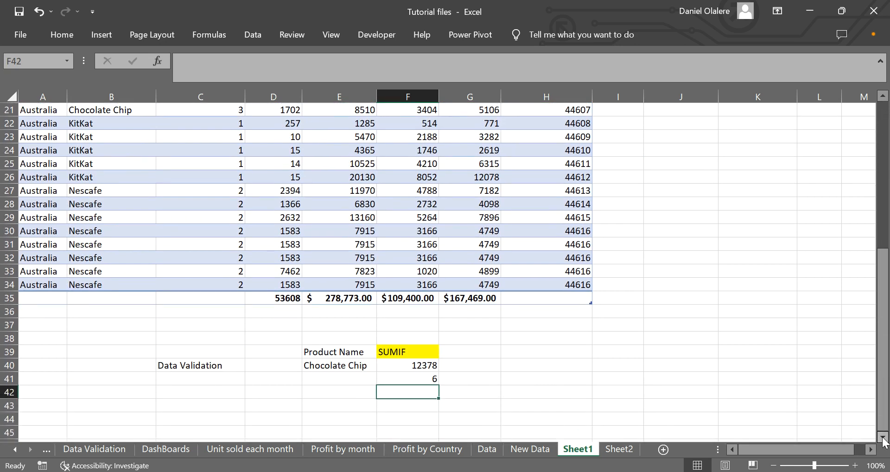
- Start a SUMIF formula in F42 with Table3[Product] as the range and E40 as the criteria
type("su")
key("BackSpace")
type("=sumif")
key("Tab")
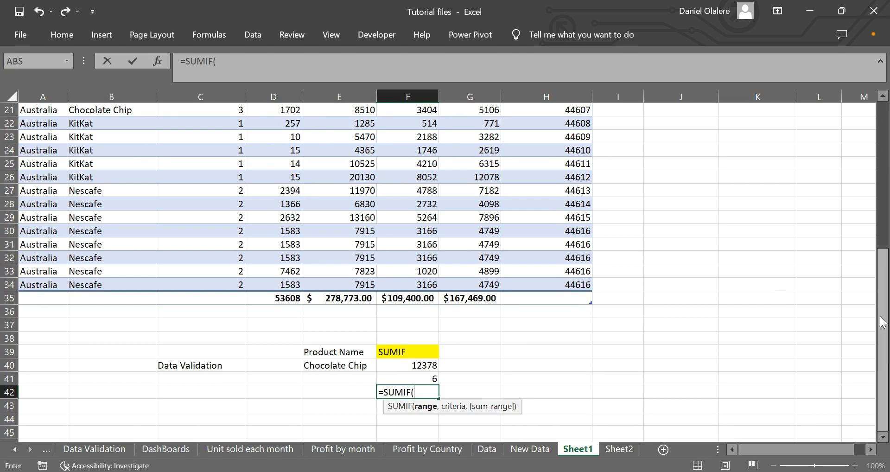
left_click_drag(884, 324, 870, 181)
left_click(105, 122)
key("ctrl+shift+Down")
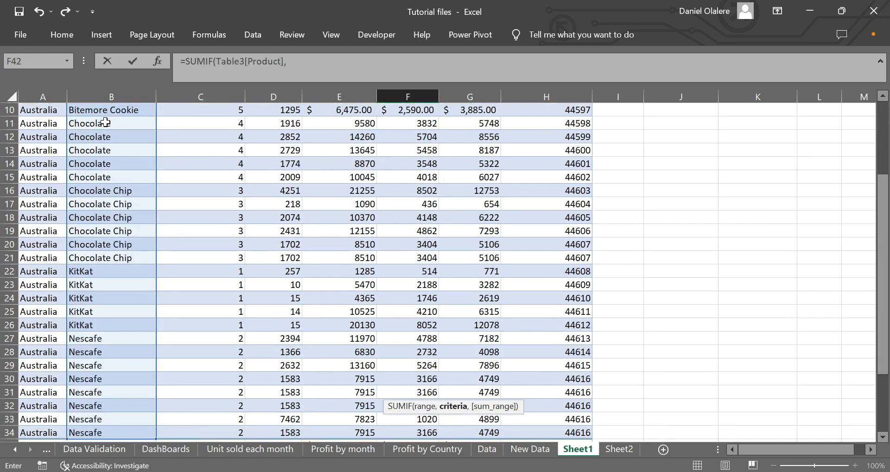
left_click_drag(886, 304, 886, 360)
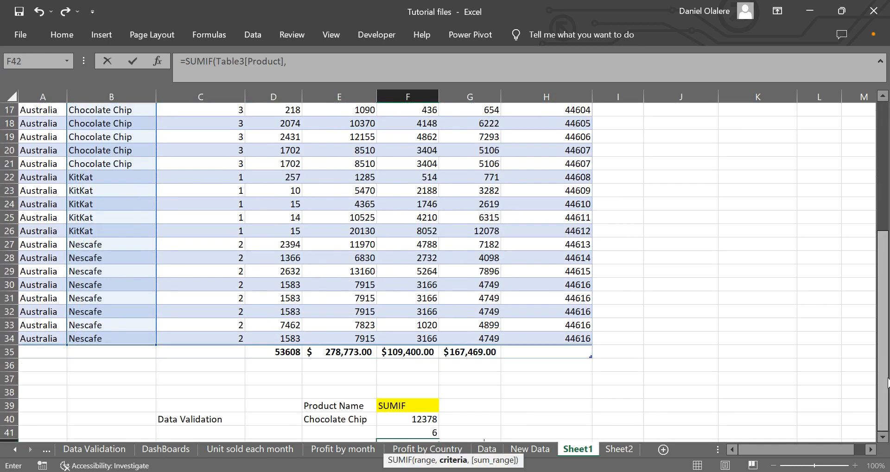
left_click(331, 420)
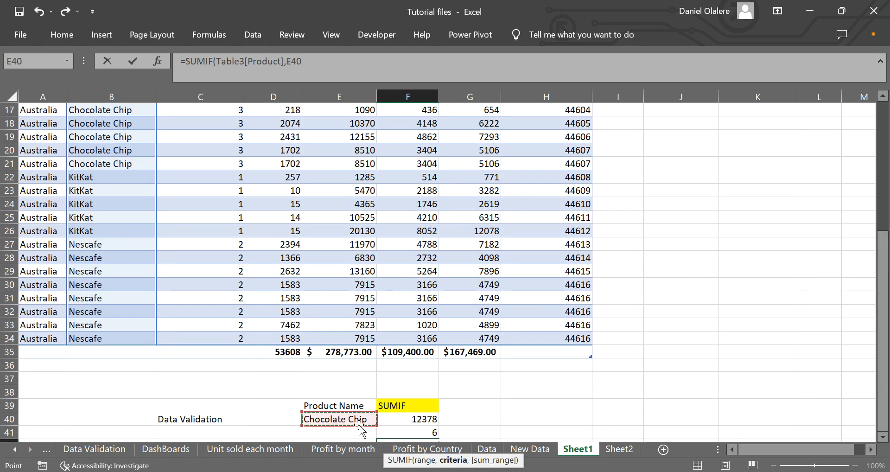
type(",")
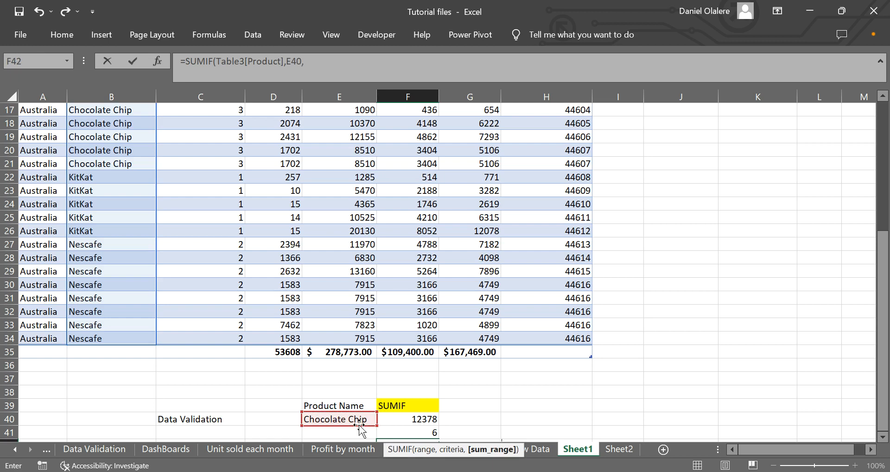
- Complete the SUMIF in F42 with the table's Profit column, G2:G34, as the sum range
left_click(444, 279)
key("ctrl+Up")
key("Down")
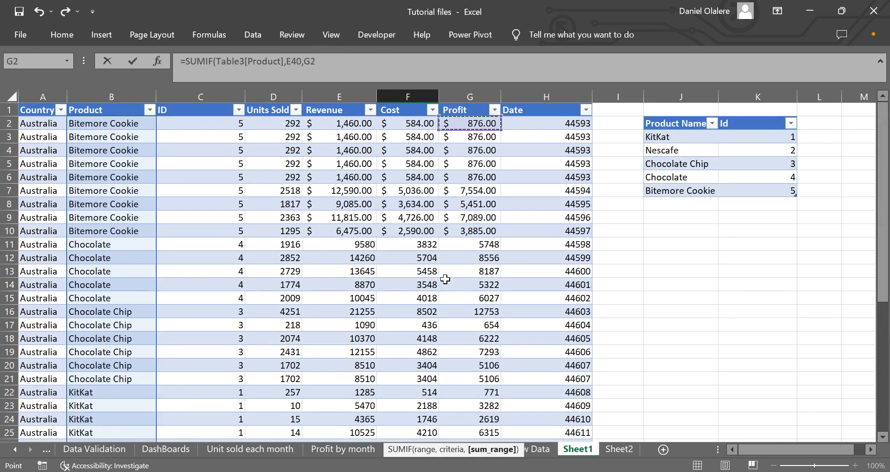
key("ctrl+shift+Down")
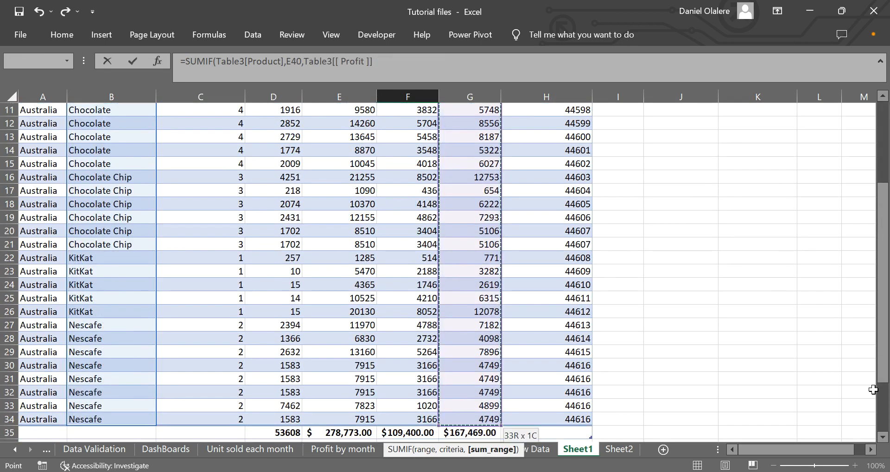
left_click(884, 402)
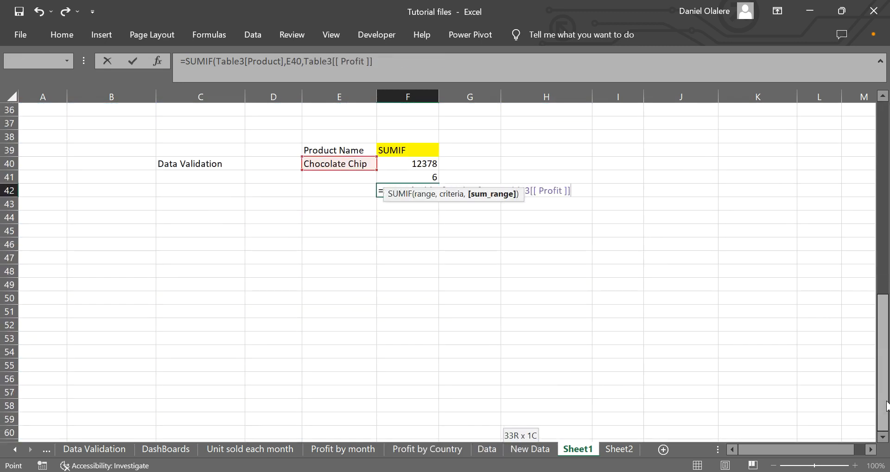
type(")")
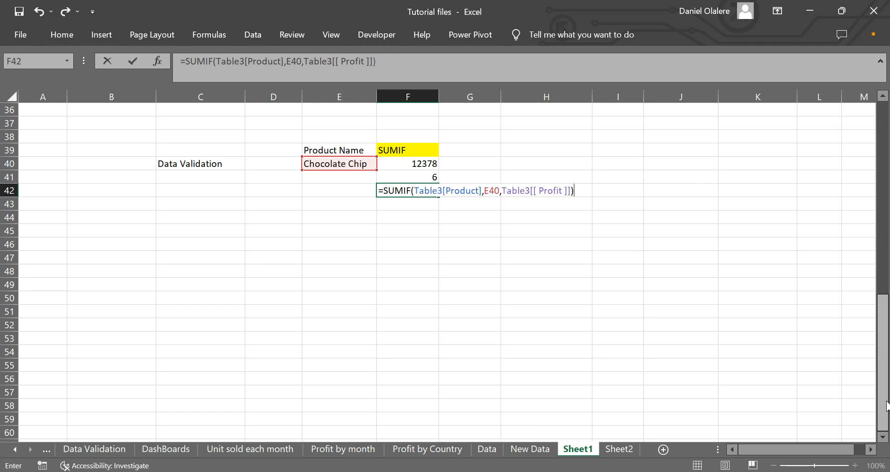
key("Return")
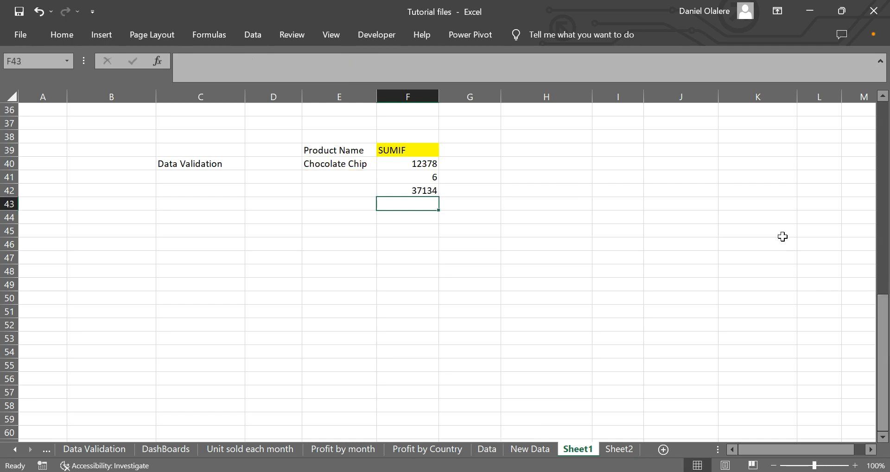
- Set the product in E40 to Nescafe and check the formulas behind the results in F40:F42
left_click_drag(367, 167, 380, 166)
left_click(380, 166)
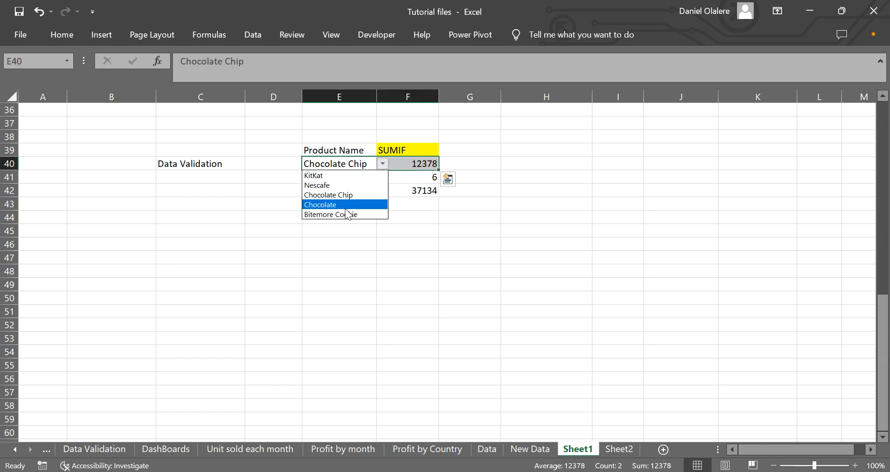
left_click(340, 184)
left_click(402, 195)
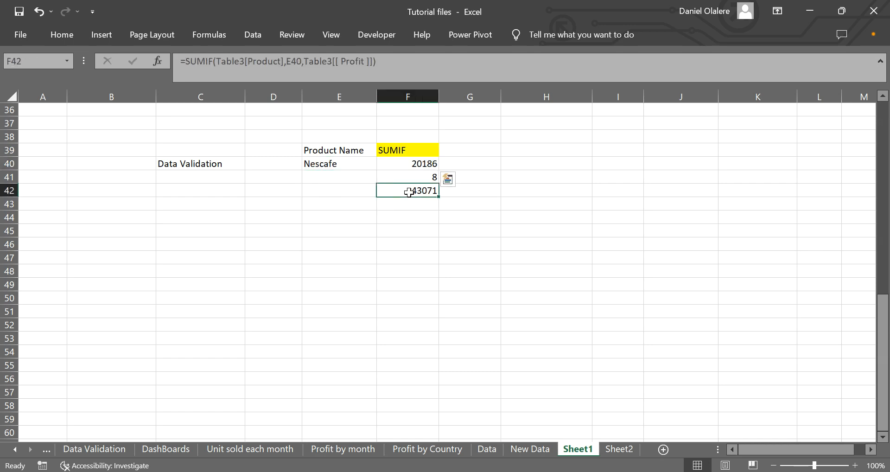
left_click(419, 162)
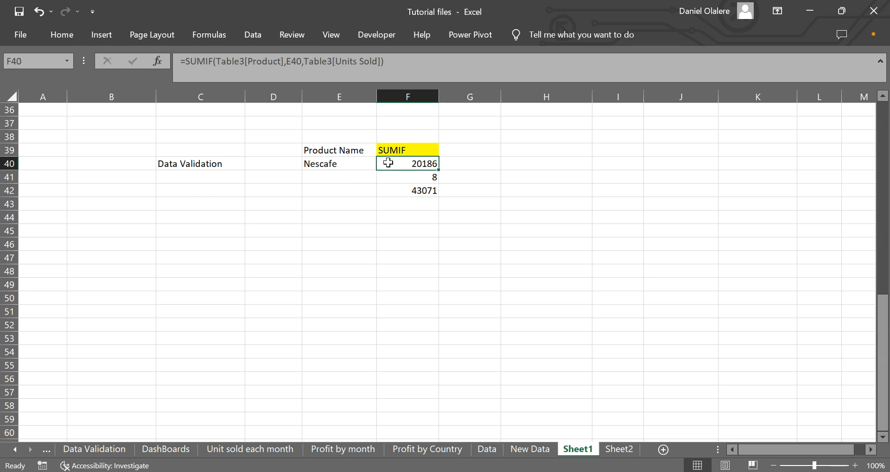
left_click(412, 174)
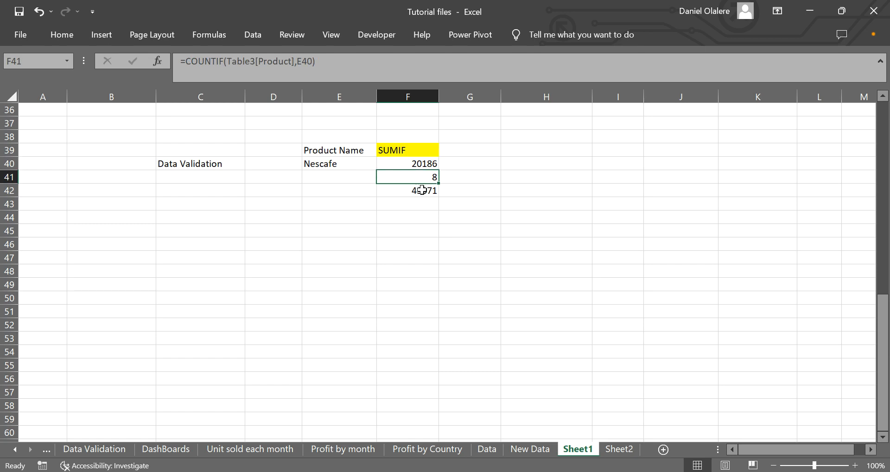
- Label the result rows by entering Profit in E42 and Total Product in E41
left_click(360, 190)
type("Profit")
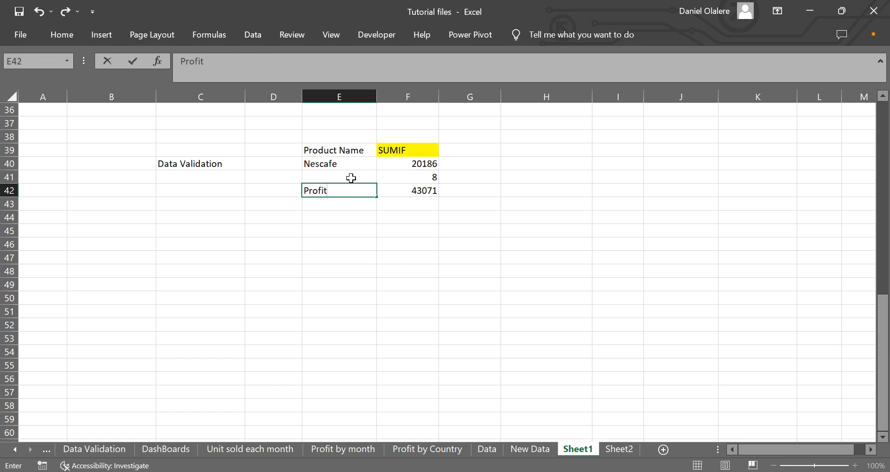
left_click(351, 177)
type("Total Produc")
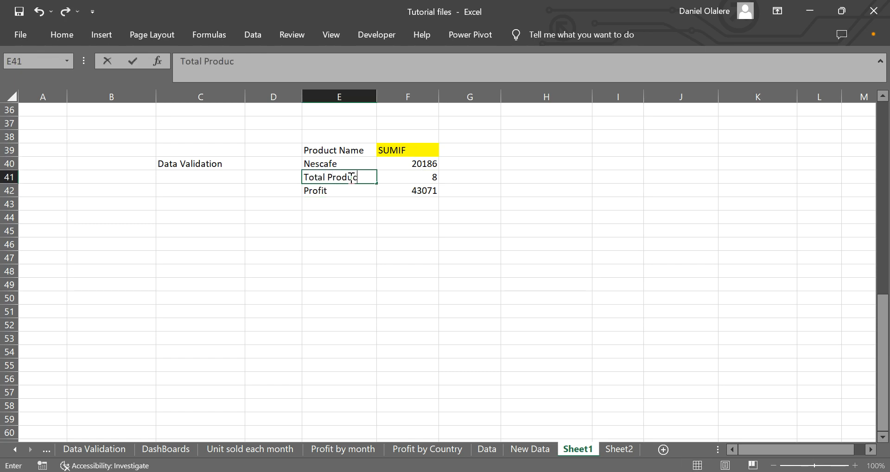
key("Return")
key("Right")
key("Right")
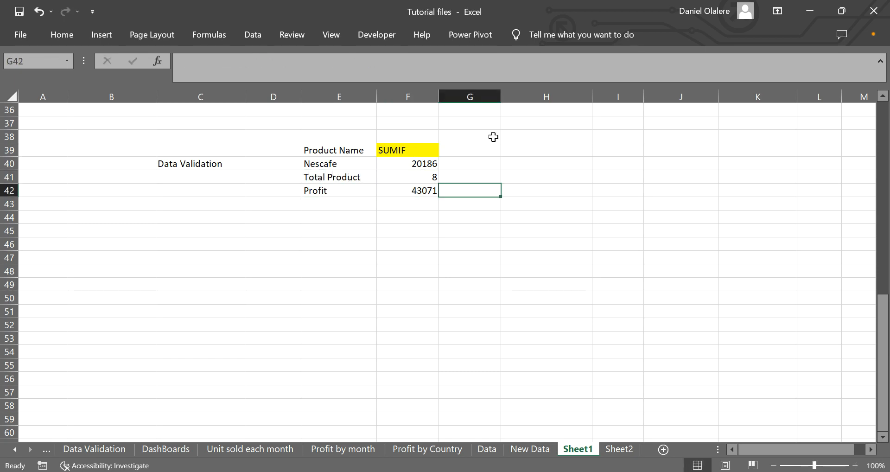
- Review the Nescafe rows in the table against the results below it, including the COUNTIF in F41
left_click(884, 96)
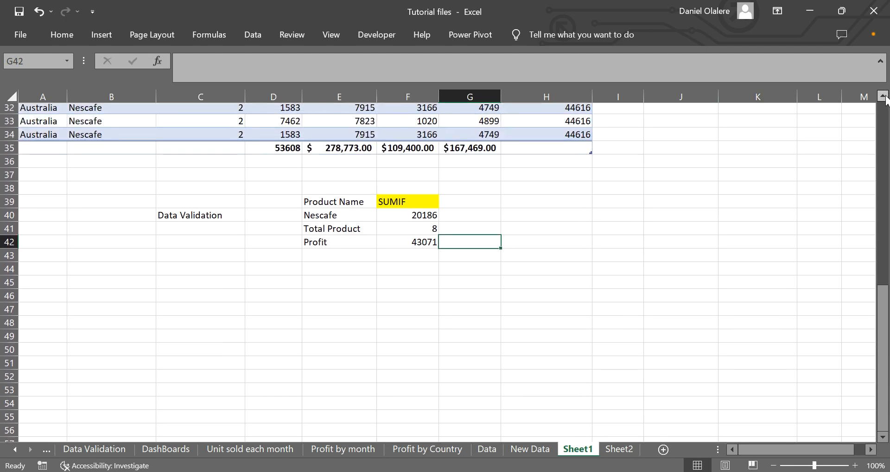
left_click(883, 96)
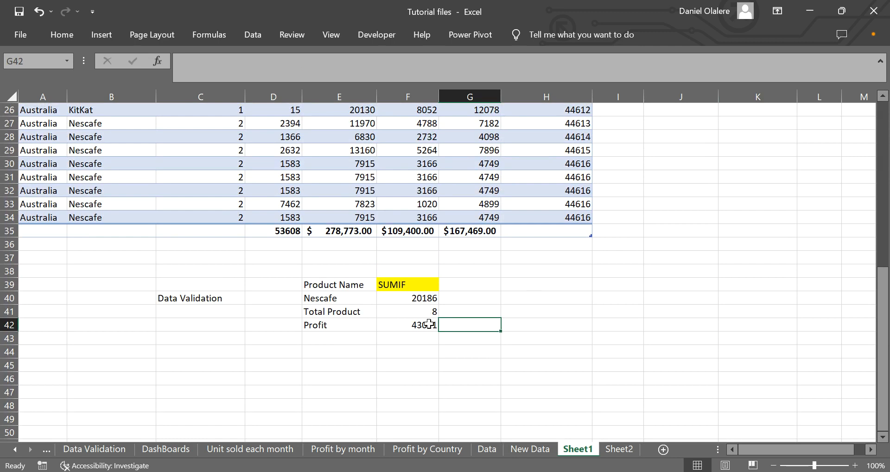
left_click(422, 311)
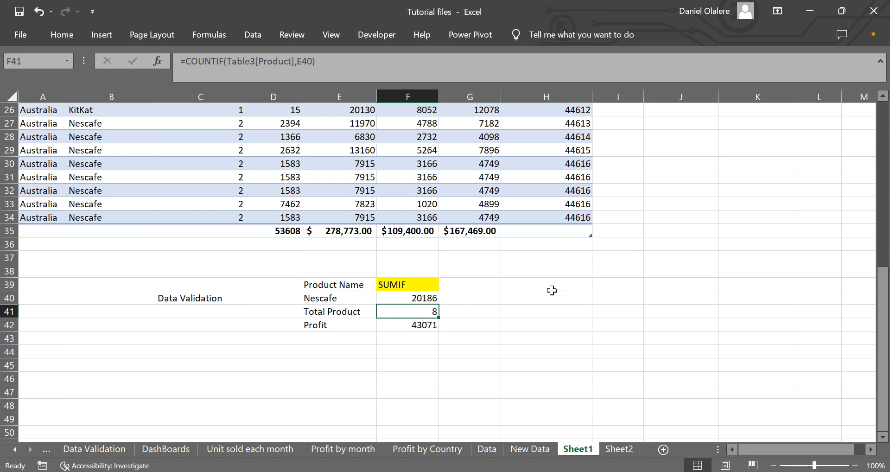
left_click_drag(883, 299, 855, 129)
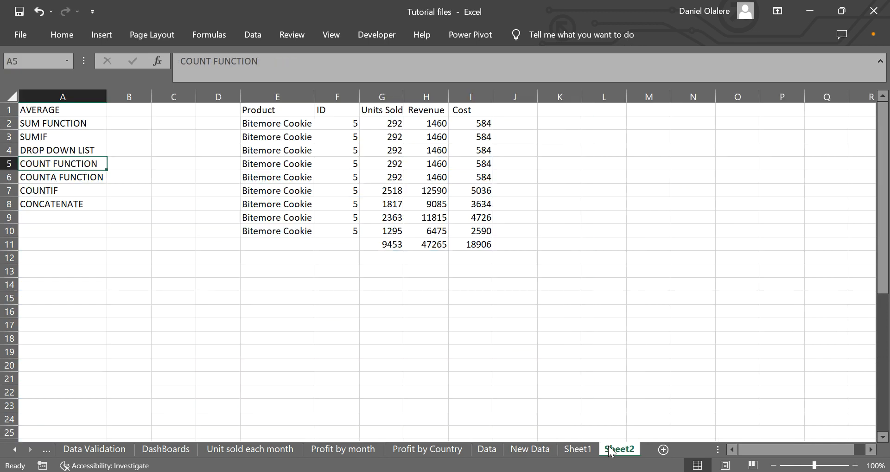
- On Sheet2, fill the function names in A1:A4, AVERAGE through DROP DOWN LIST, with yellow
left_click(612, 450)
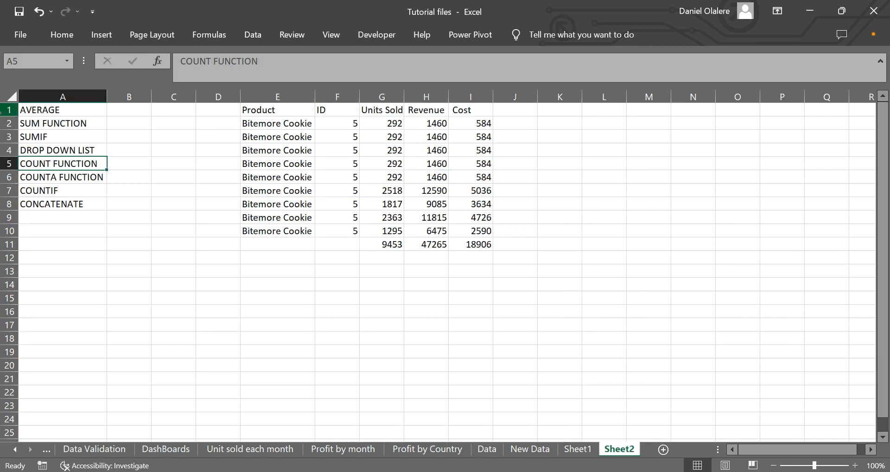
left_click_drag(2, 110, 2, 153)
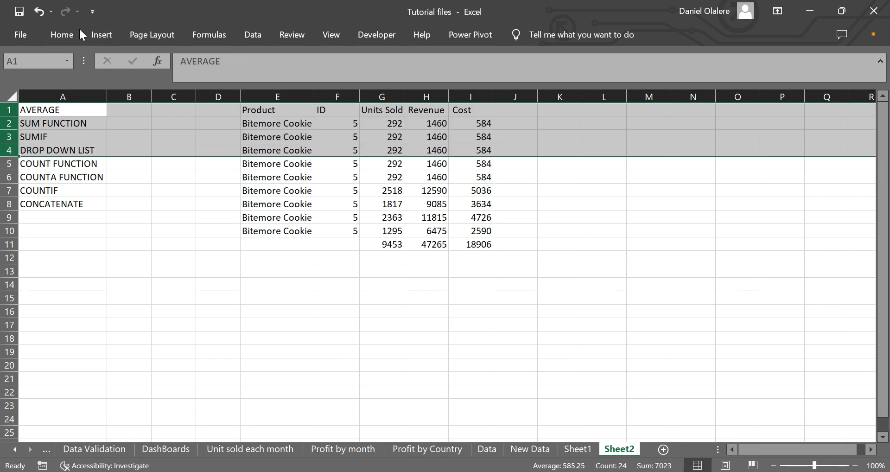
left_click(58, 36)
left_click(109, 162)
left_click_drag(81, 116, 78, 151)
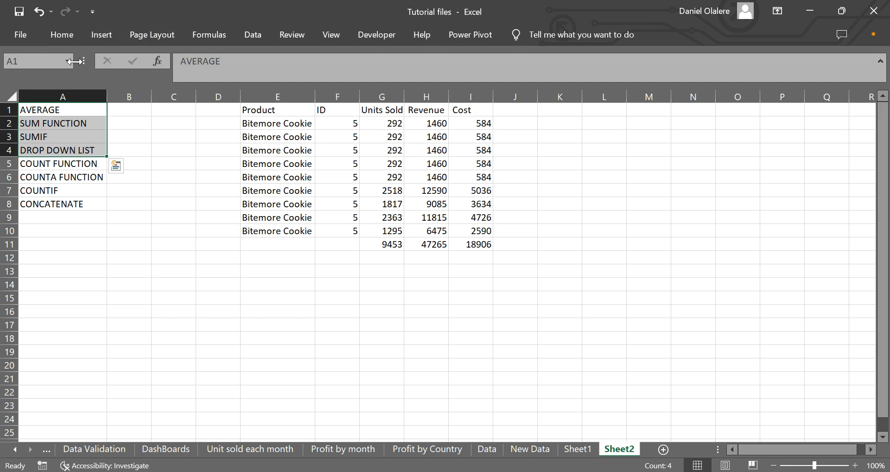
left_click(64, 34)
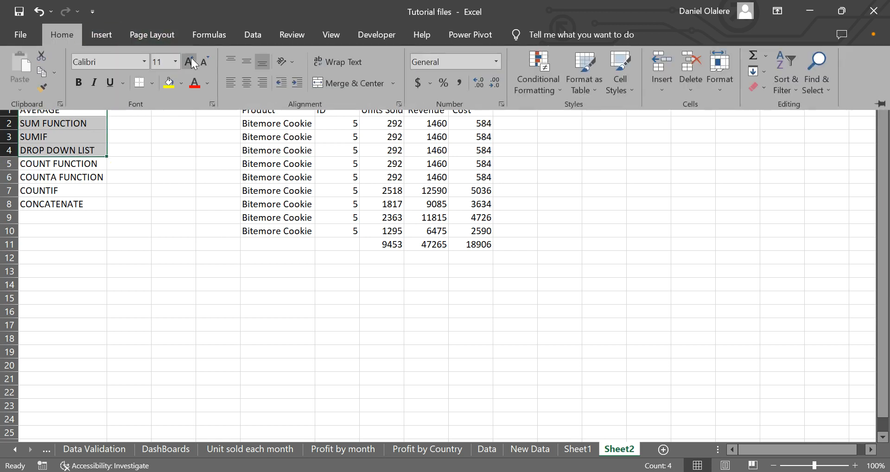
left_click(167, 86)
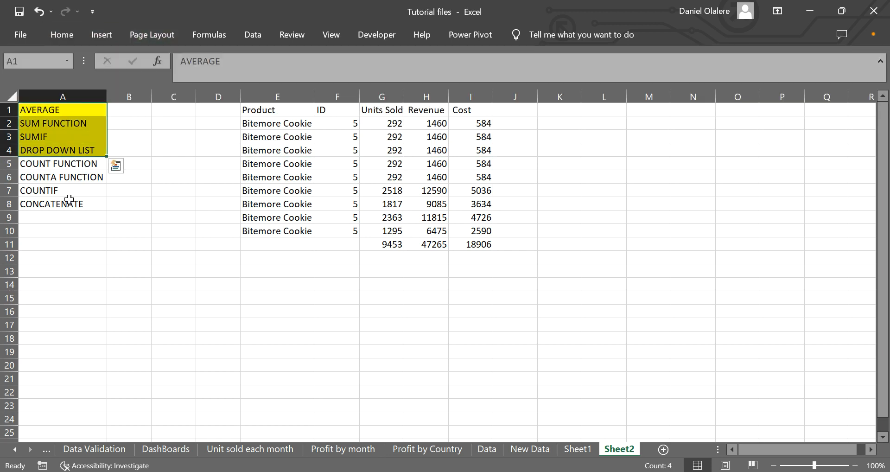
- Fill the COUNTIF entry in A7 with yellow
left_click(63, 192)
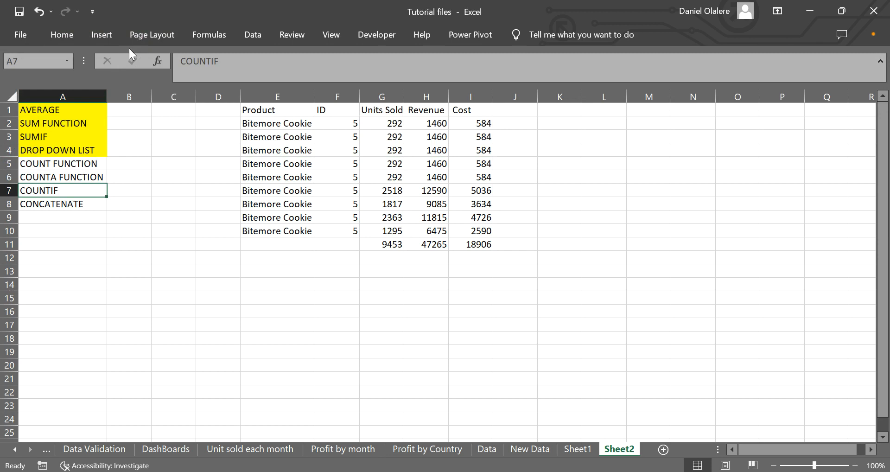
left_click(68, 34)
left_click(168, 82)
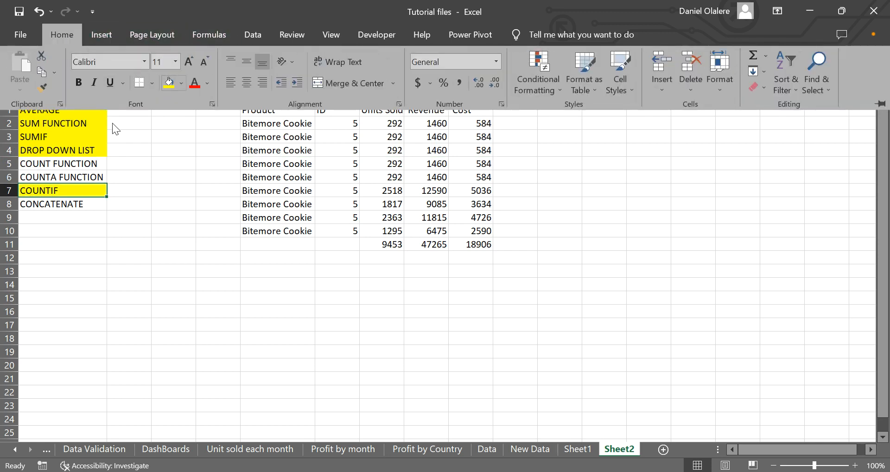
- Enter a COUNT formula in E14 over the Product entries E2:E10, and select cell F14
left_click(72, 160)
left_click(73, 164)
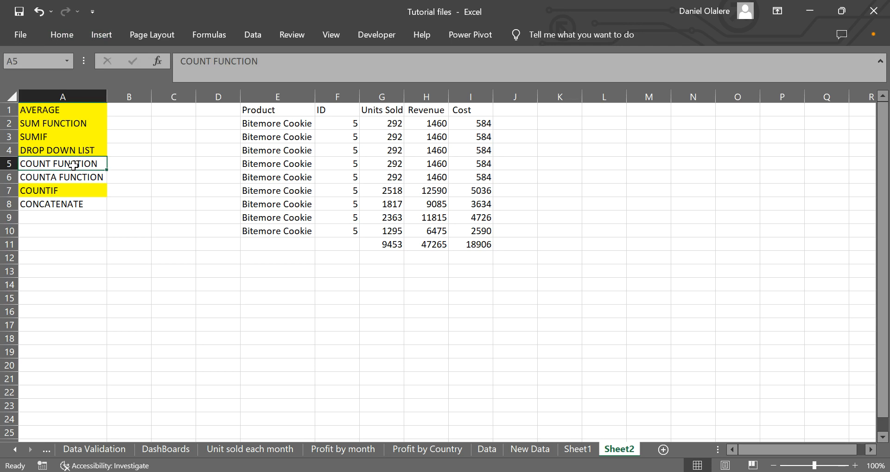
left_click(279, 287)
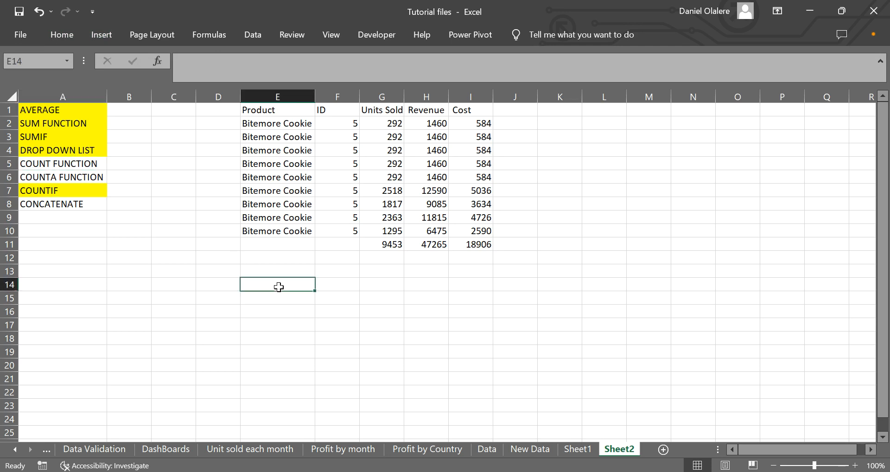
type("=count")
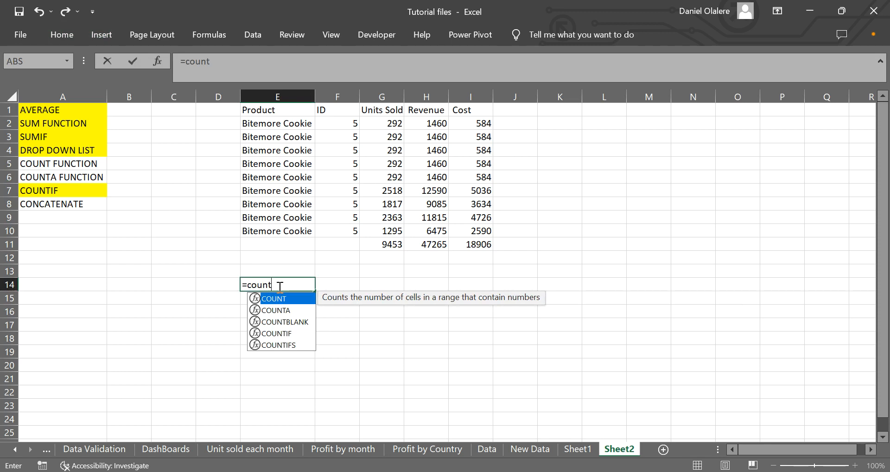
key("Tab")
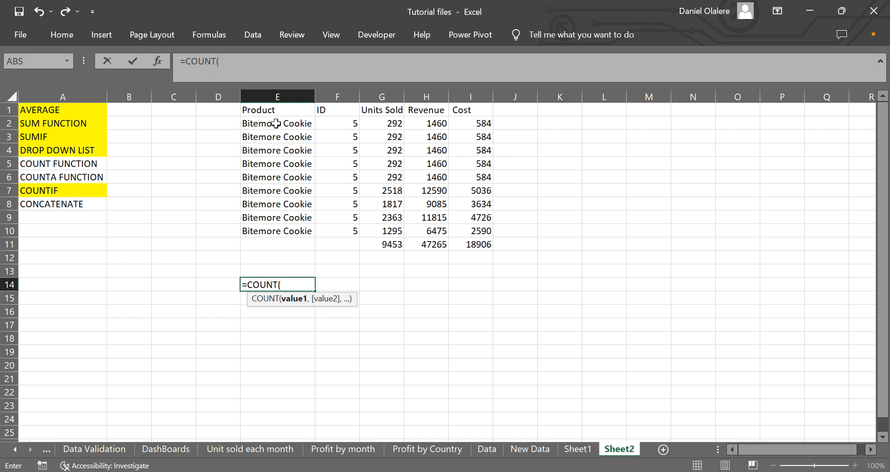
left_click_drag(276, 123, 280, 232)
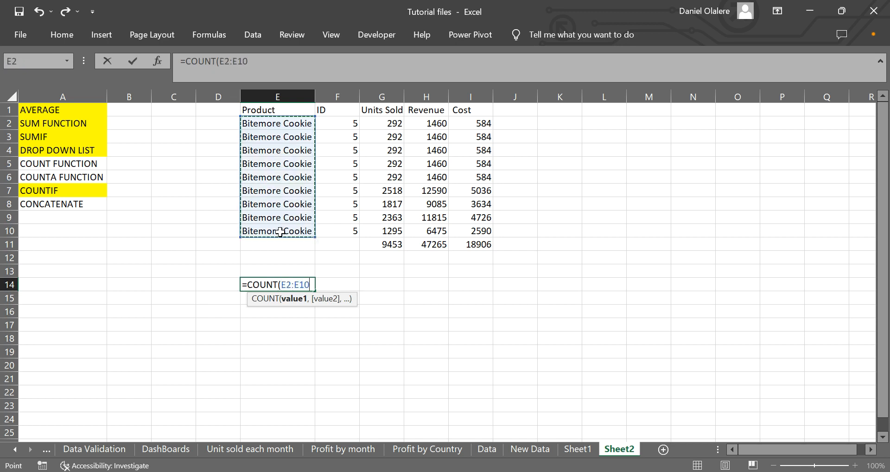
key("Return")
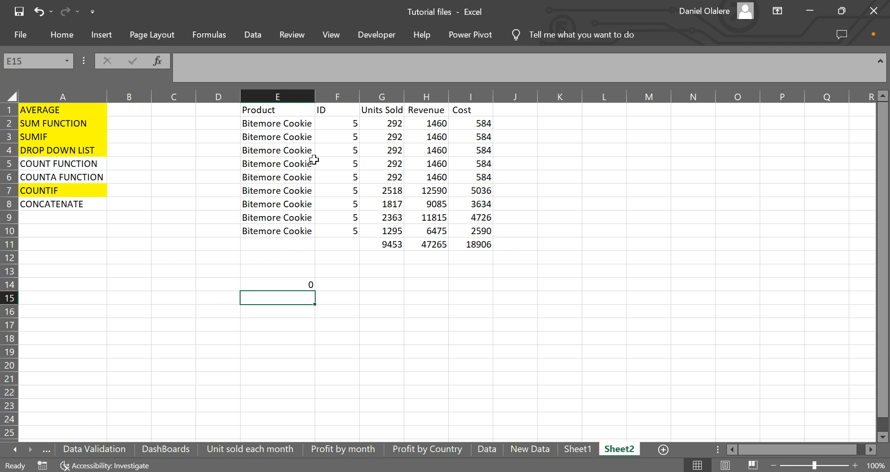
left_click(336, 286)
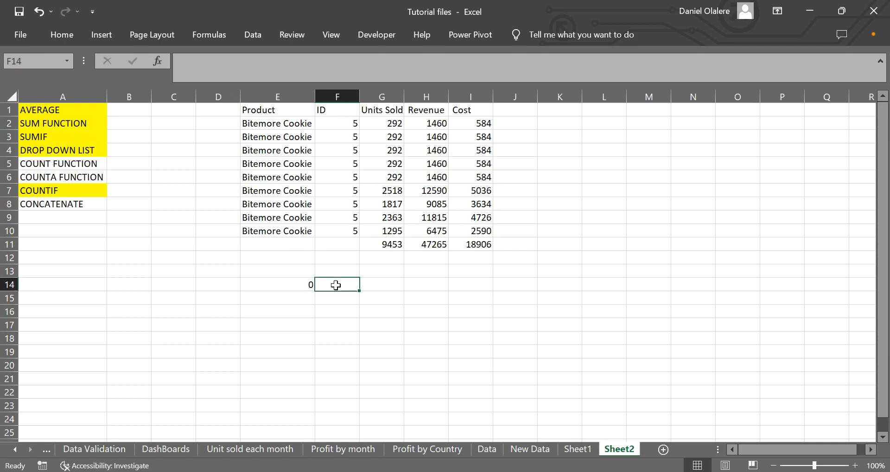
- Enter a COUNT formula in F14 over the ID entries F2:F10, and check it against that range
type("=count")
key("Tab")
left_click_drag(351, 124, 350, 230)
key("Return")
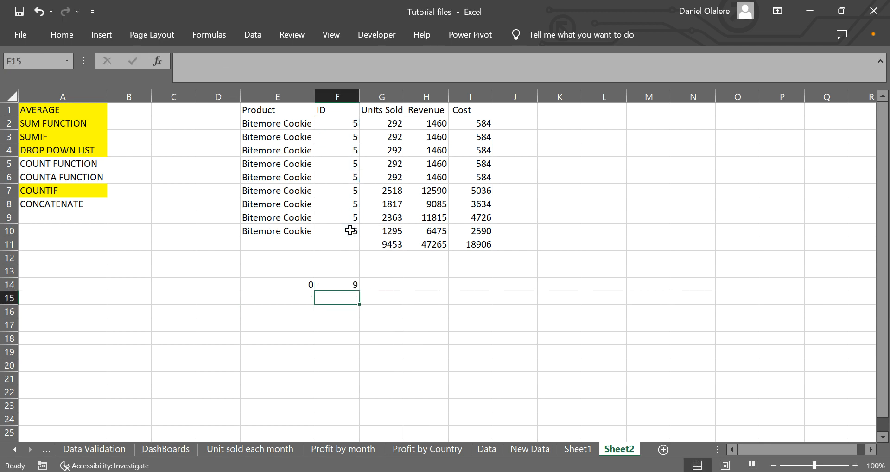
left_click_drag(350, 123, 355, 229)
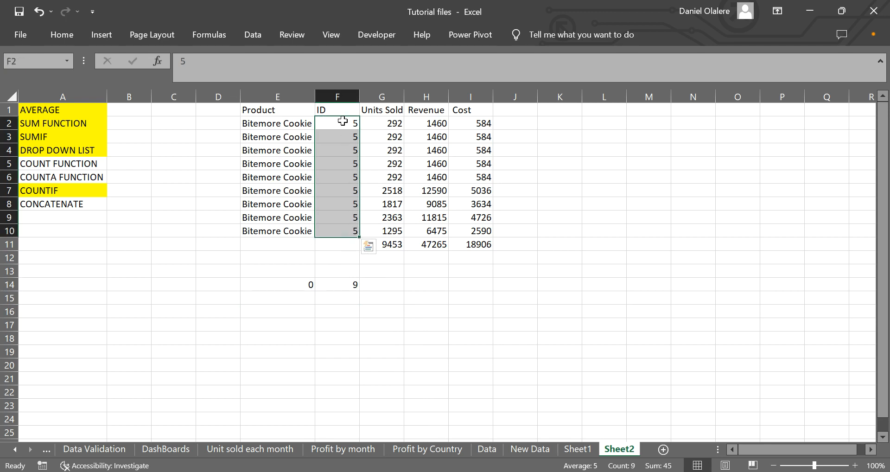
left_click_drag(343, 121, 340, 232)
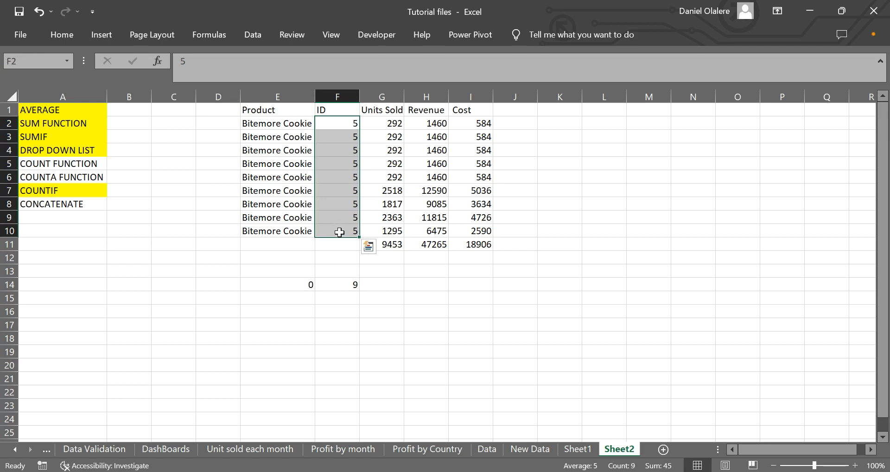
- Replace the ID in F5 with the letter a and the ID in F8 with the letter c
left_click(348, 163)
type("a")
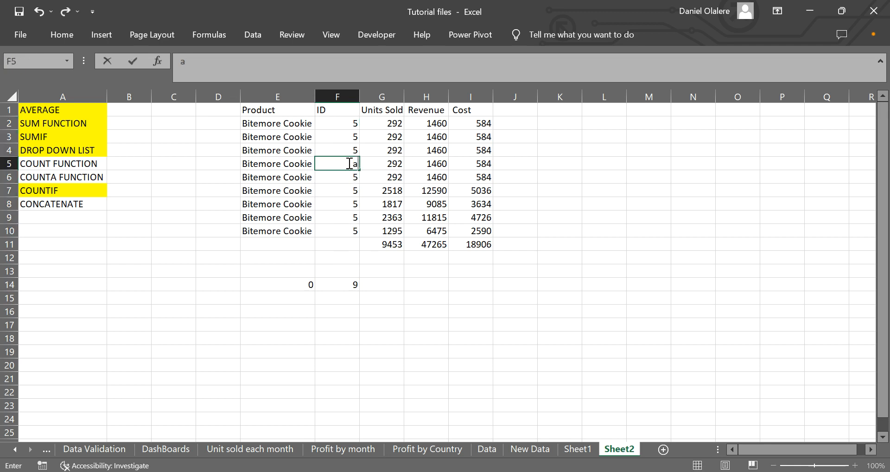
key("Return")
key("Return")
key("Return")
type("c")
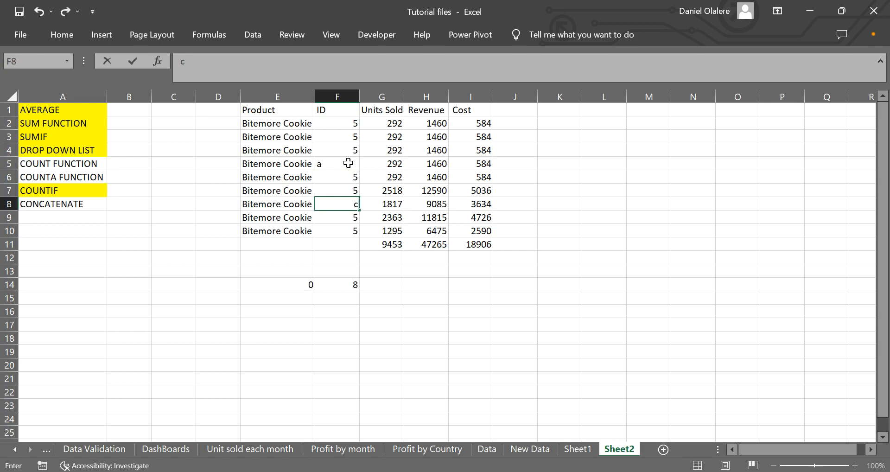
key("Up")
- Replace the ID in F2 with the letter d, and check the COUNT formula in F14 against the ID entries
key("Up")
key("Up")
key("Up")
key("Up")
key("Up")
type("d")
key("Return")
key("Return")
key("Return")
key("Return")
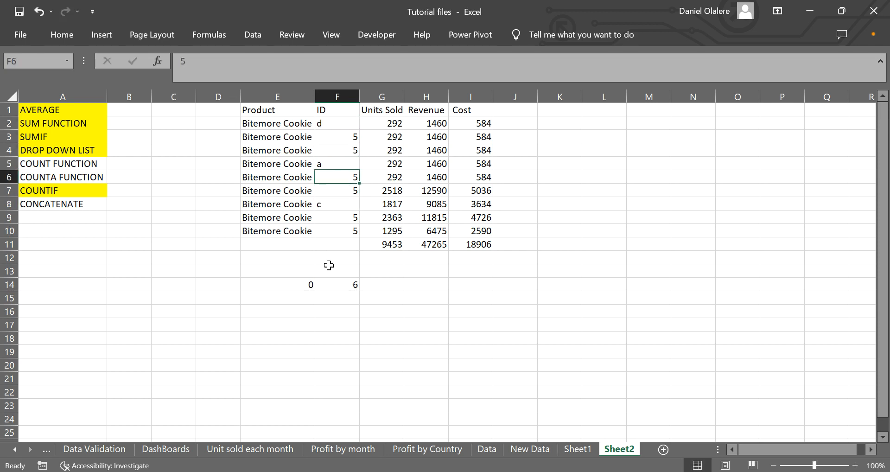
left_click(334, 280)
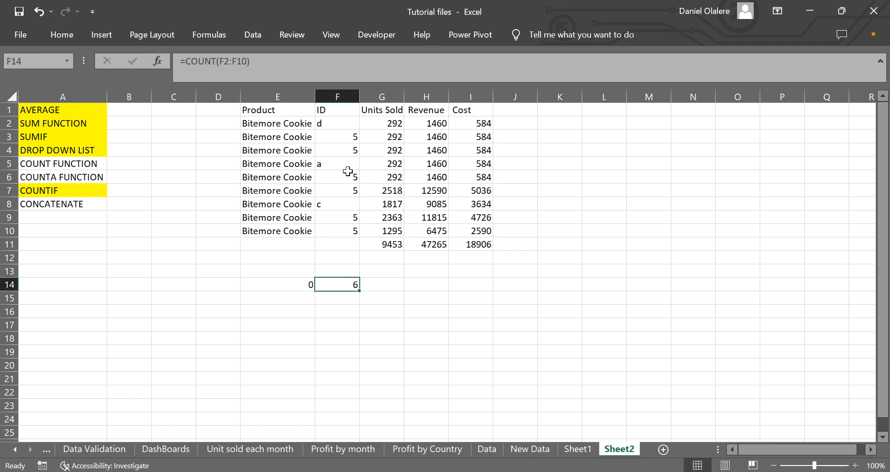
left_click(331, 119)
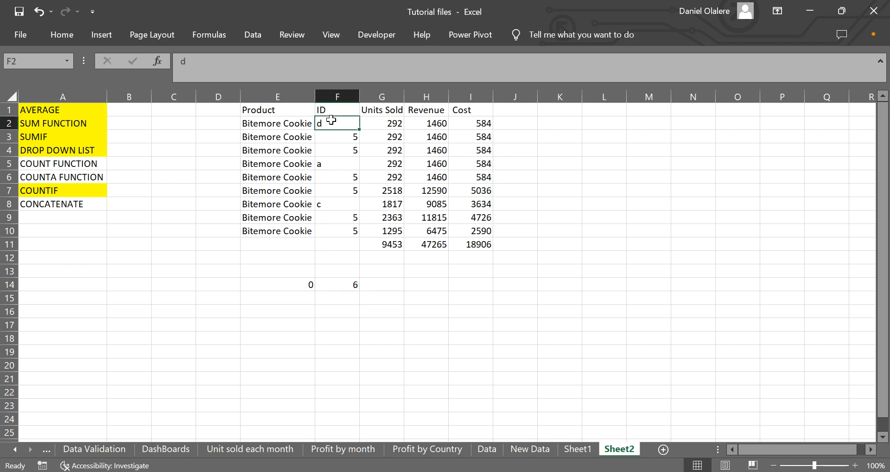
left_click_drag(331, 120, 329, 230)
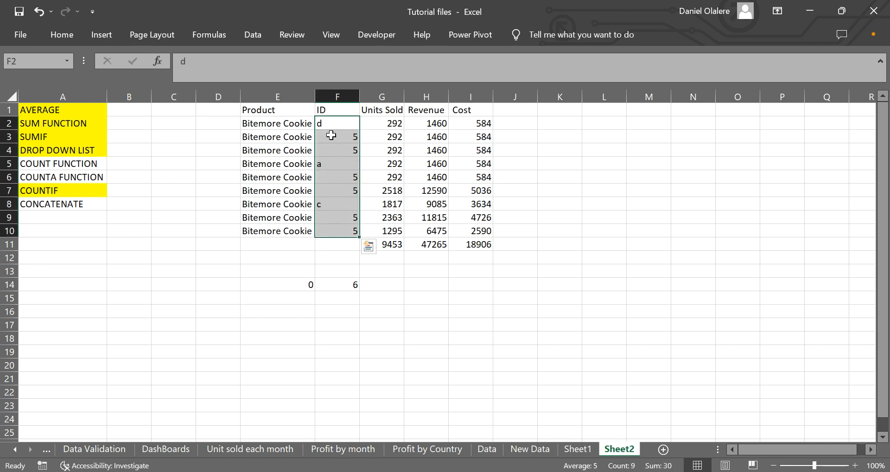
left_click_drag(340, 136, 342, 230)
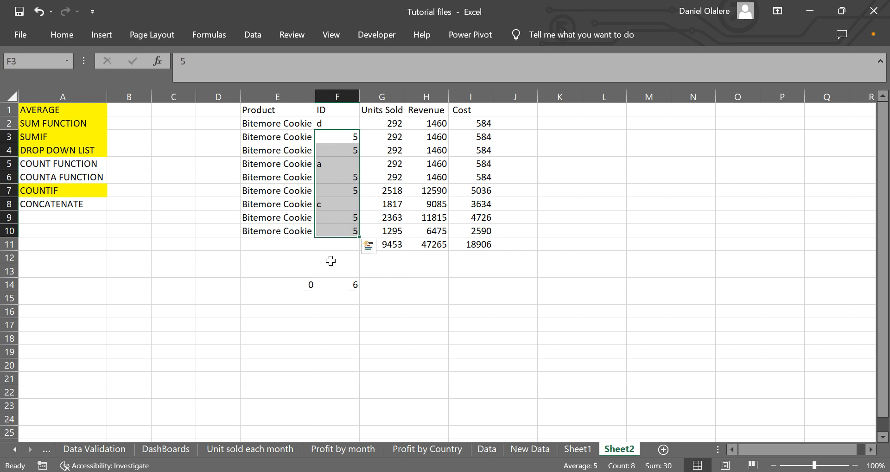
left_click(335, 122)
type("1")
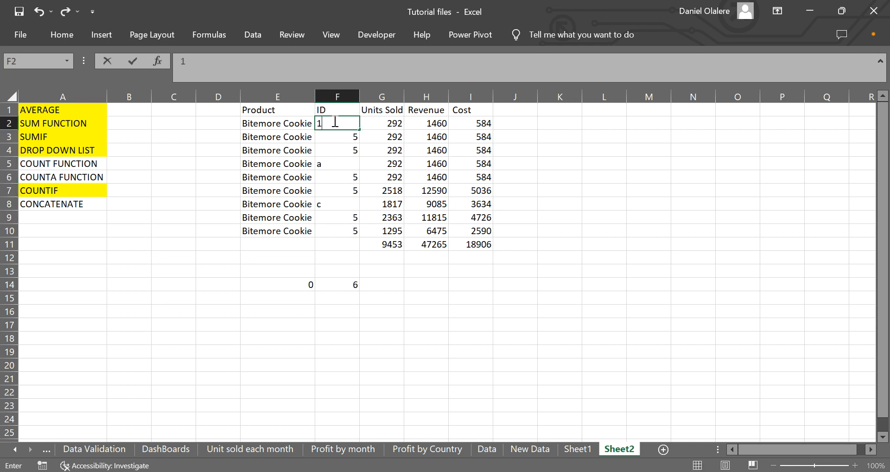
left_click(343, 167)
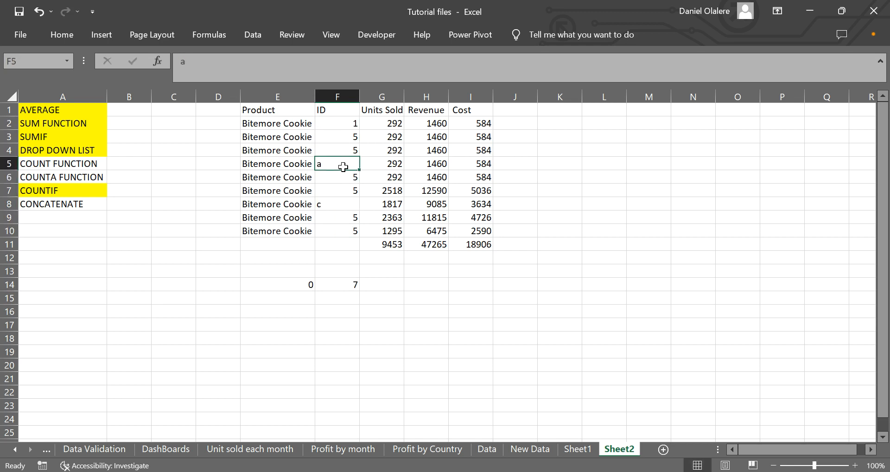
type("900000000")
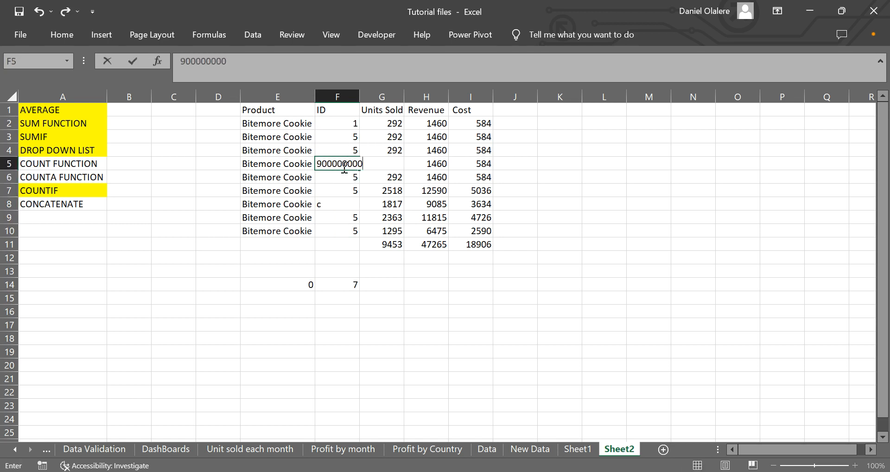
type("0")
key("Return")
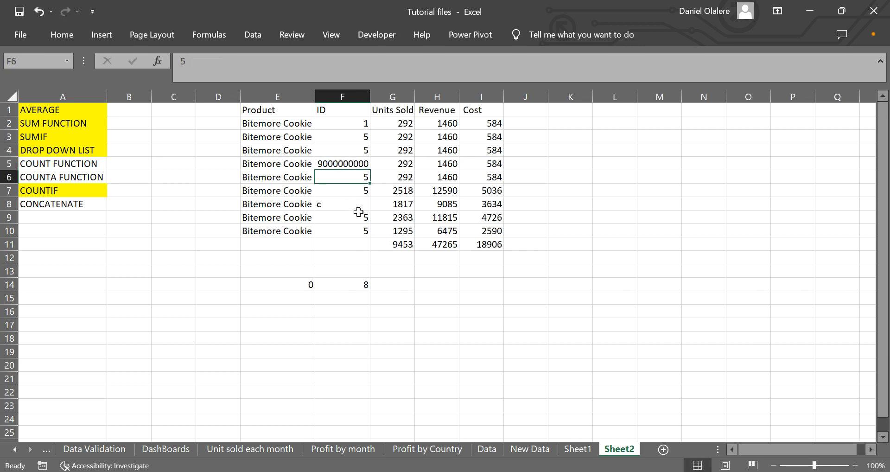
left_click(352, 203)
type("9")
key("Return")
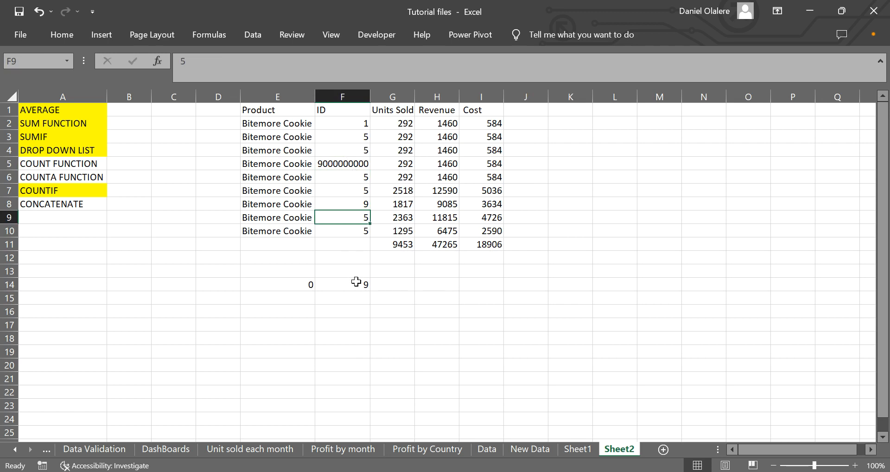
- Check the COUNT formula in E14 against the Product entries, and replace the product name in E5 with 1
left_click(285, 124)
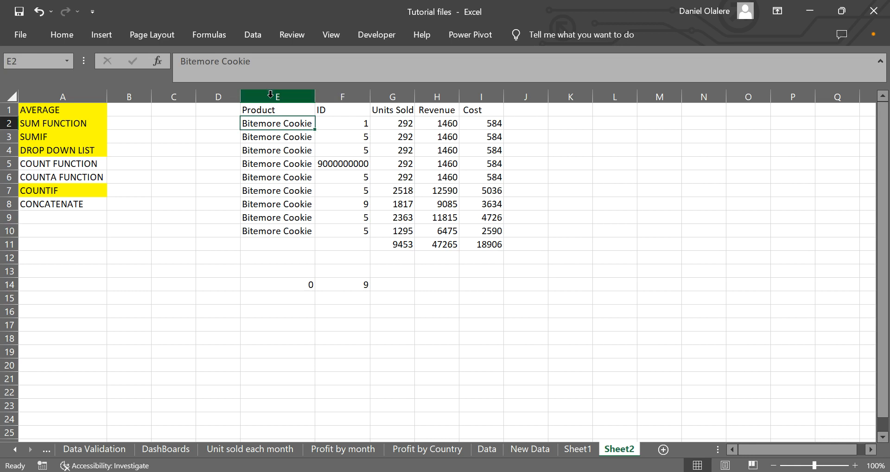
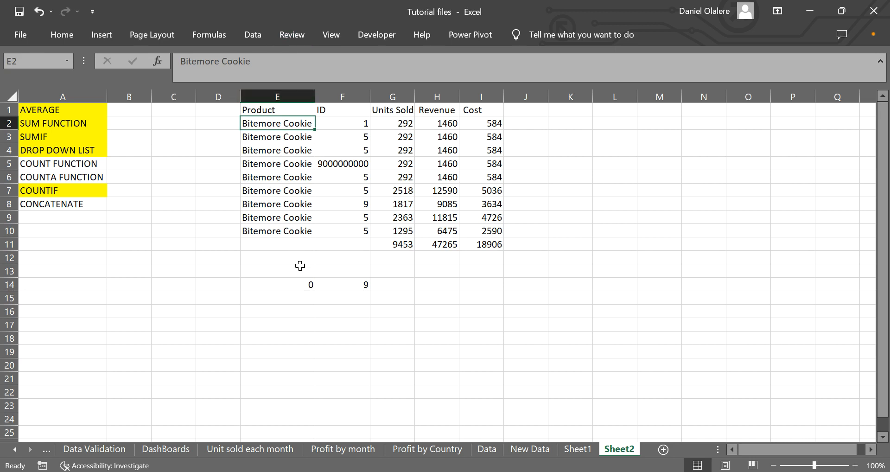
left_click(301, 283)
left_click(279, 180)
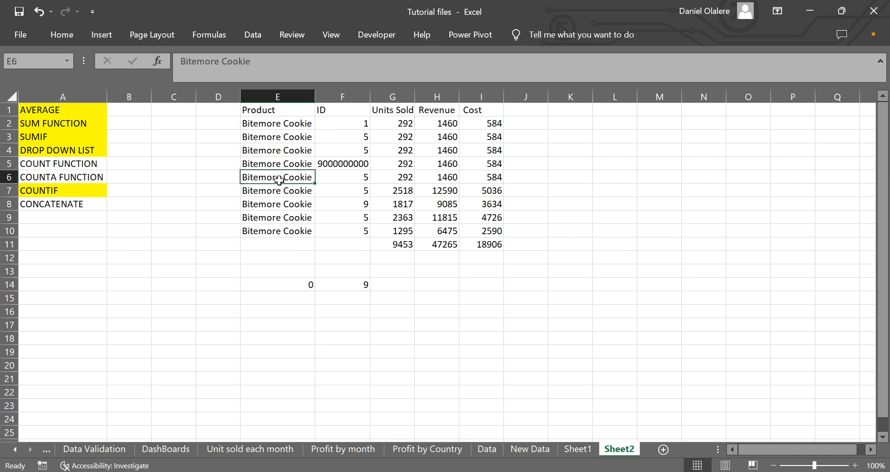
left_click(290, 284)
left_click(284, 165)
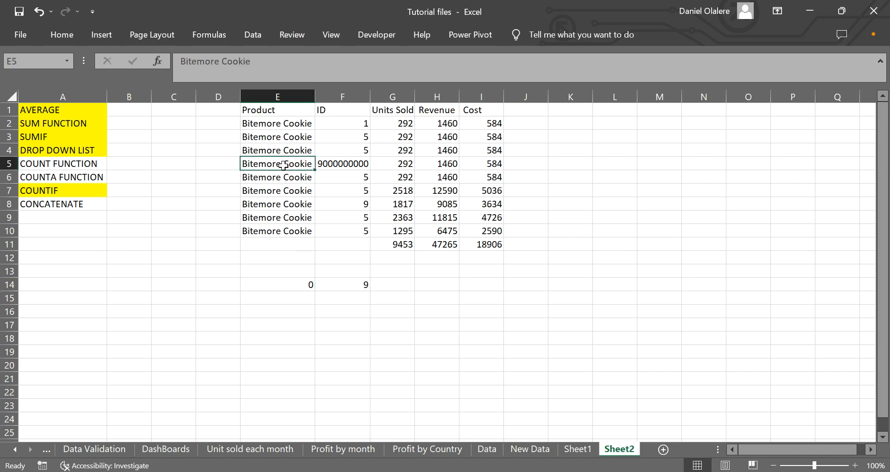
type("1")
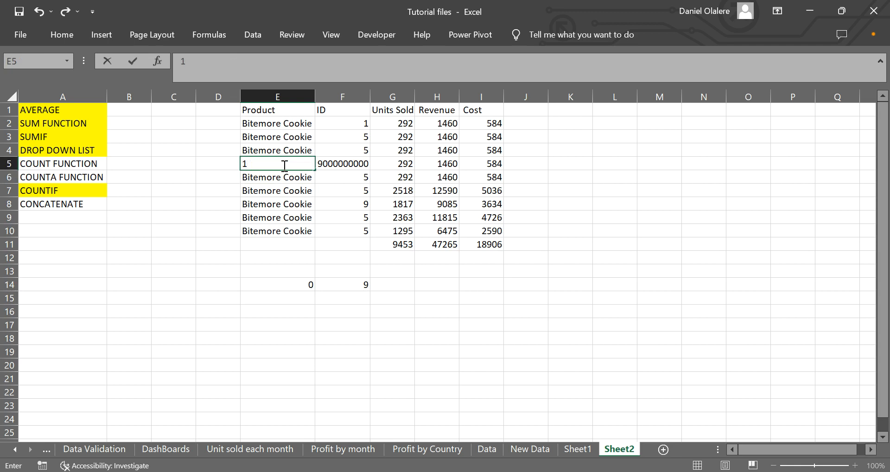
key("Return")
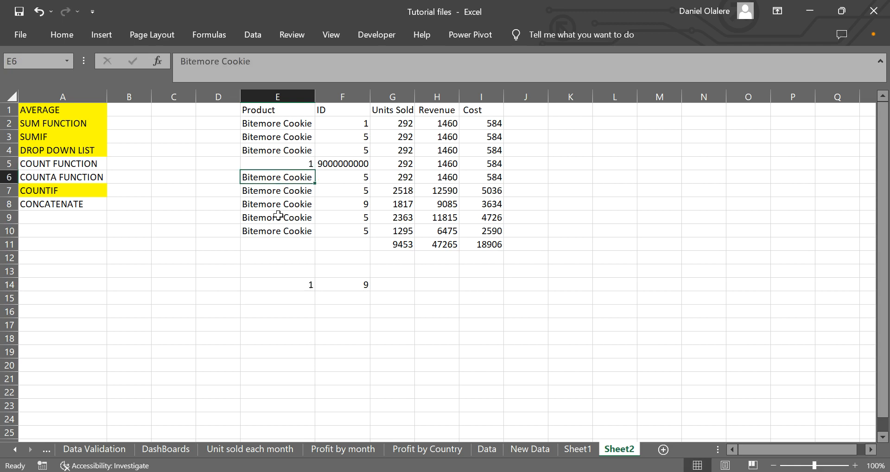
- Review the COUNT formula in E14 against the Product entries E2:E10, including the number in E5
left_click(290, 281)
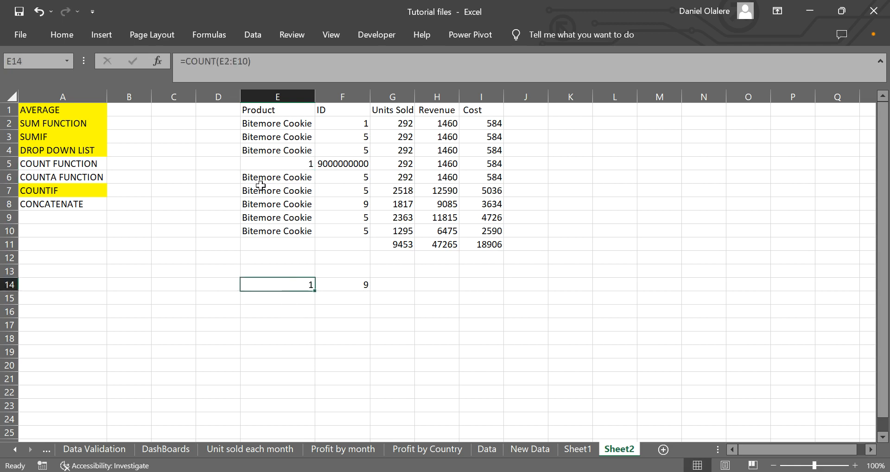
left_click_drag(286, 124, 294, 256)
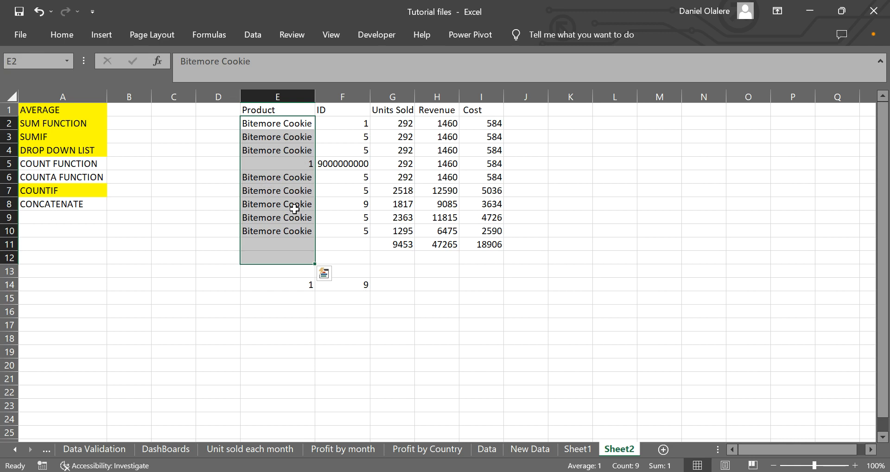
left_click(280, 285)
left_click_drag(279, 129, 281, 230)
left_click(292, 284)
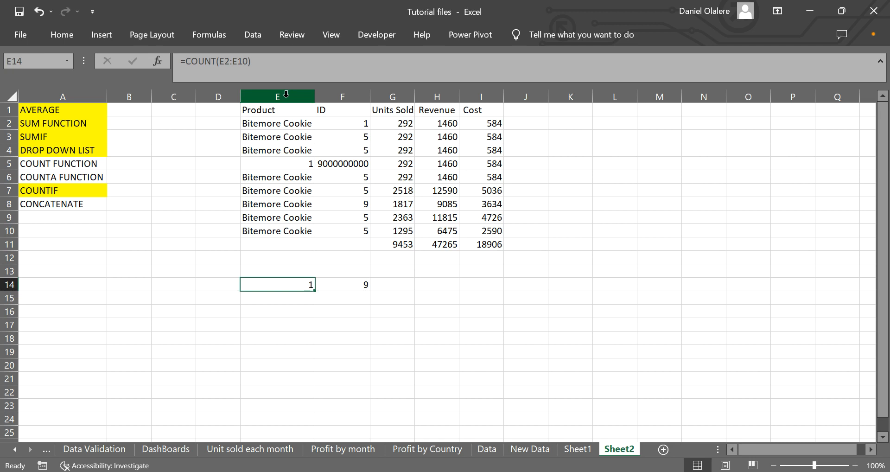
left_click(292, 167)
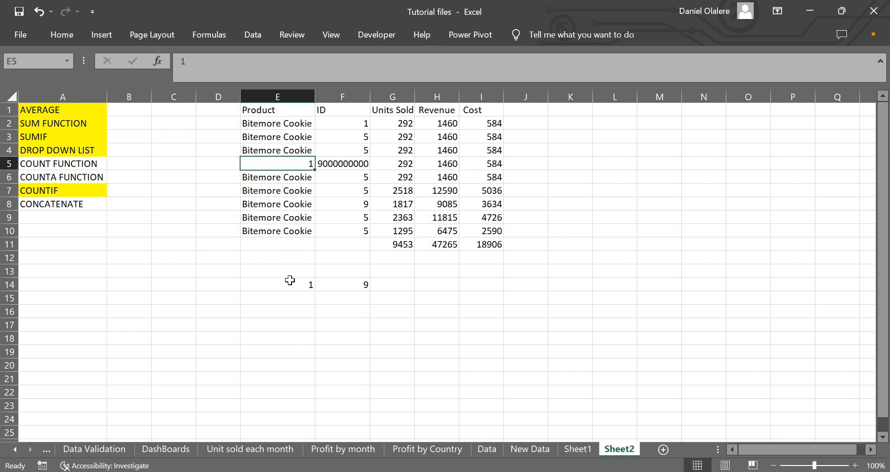
- Clear the COUNT formulas from E14 and F14 below the table
left_click(290, 280)
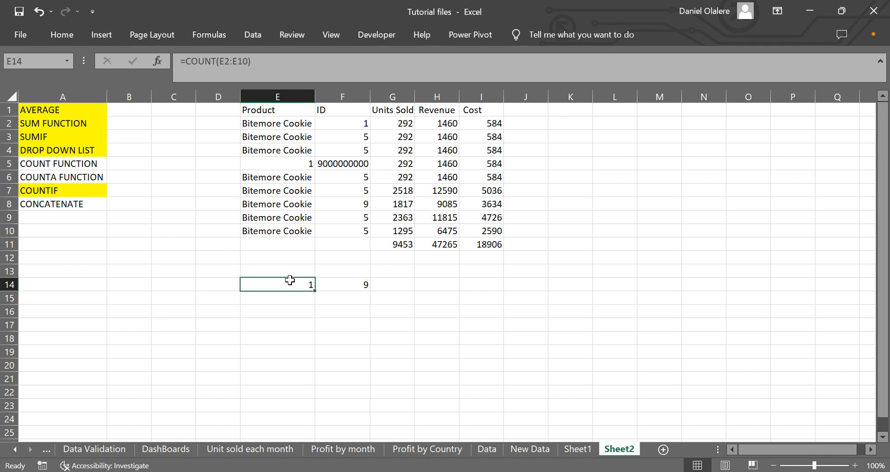
left_click_drag(290, 280, 347, 293)
key("Delete")
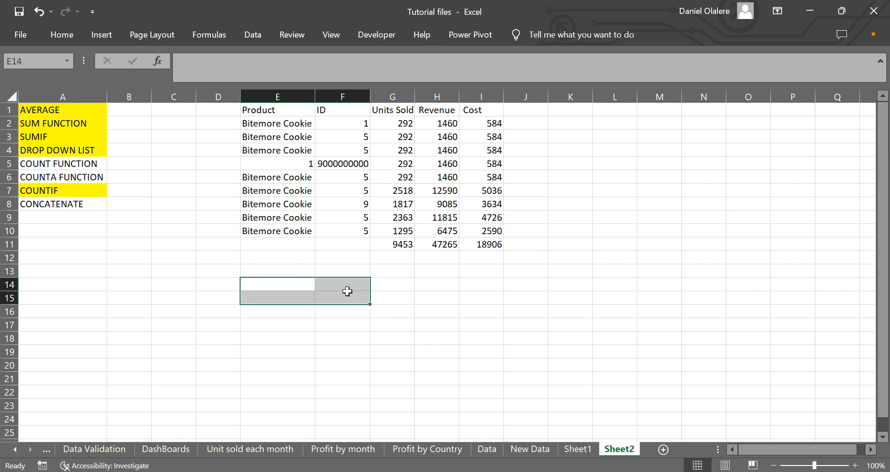
- Fill the COUNT FUNCTION entry in A5 with yellow
left_click(70, 165)
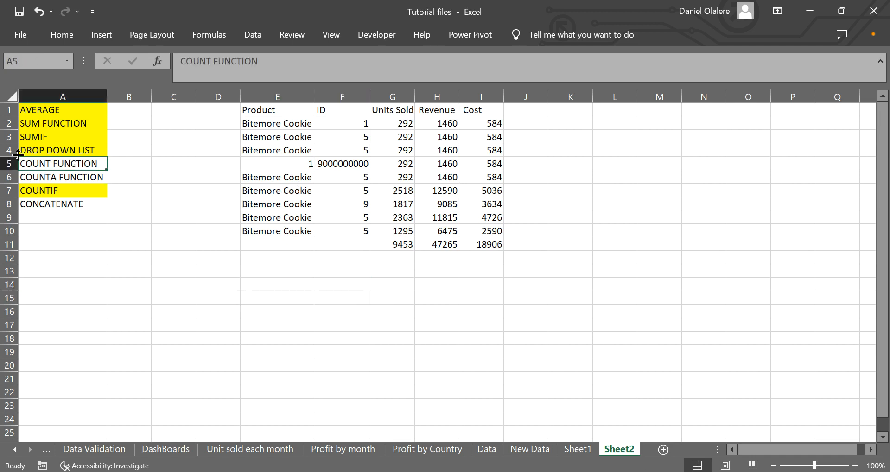
left_click(79, 28)
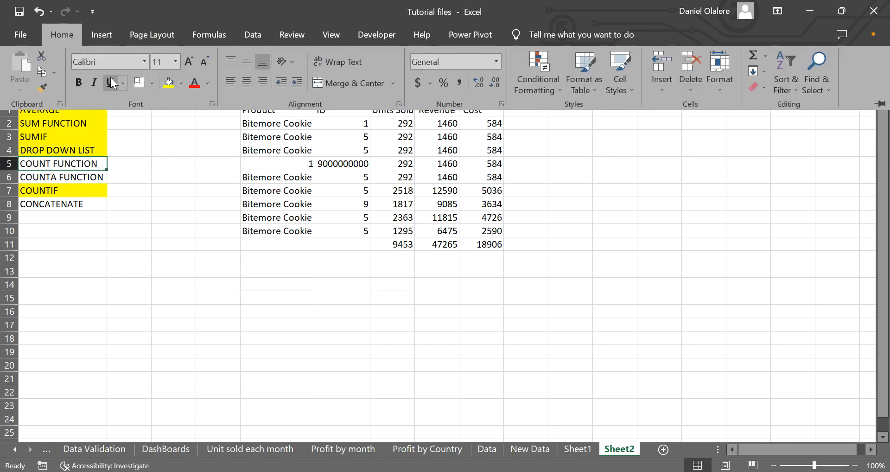
left_click(167, 90)
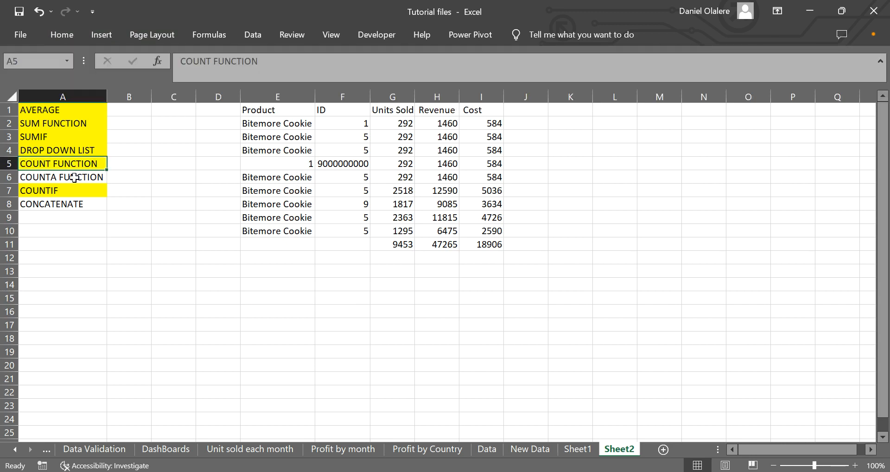
- Count the non-empty Product cells in E14 with =COUNTA(E2:E12), and check the formula against that range
left_click(297, 280)
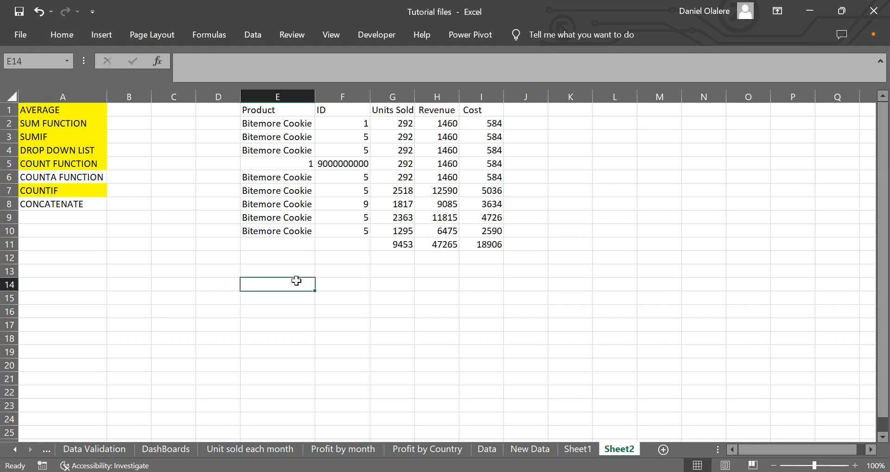
type("=cou")
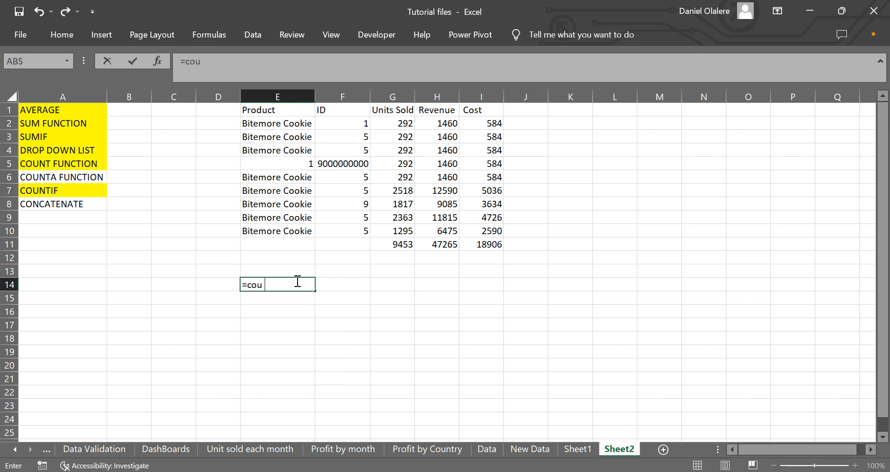
type("nt")
key("Down")
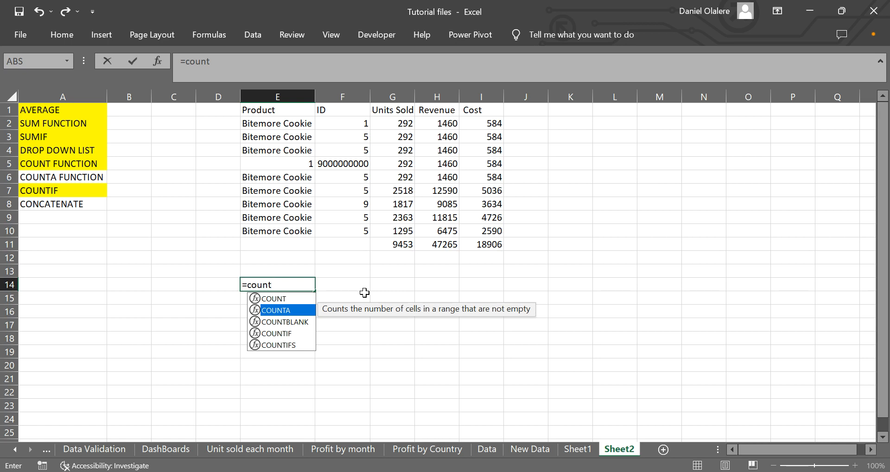
key("Tab")
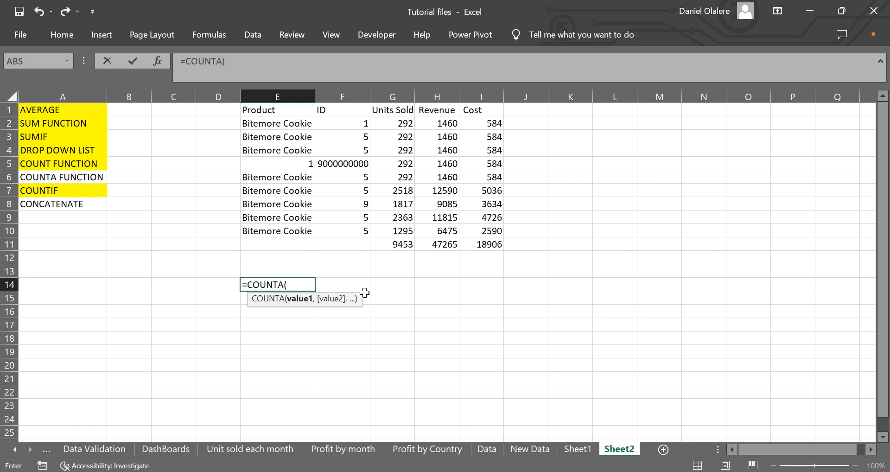
left_click(280, 124)
left_click_drag(280, 124, 280, 259)
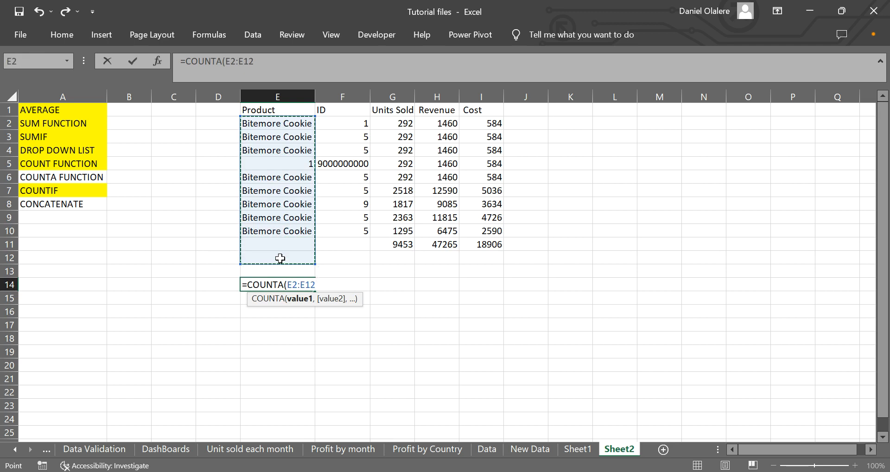
type(")")
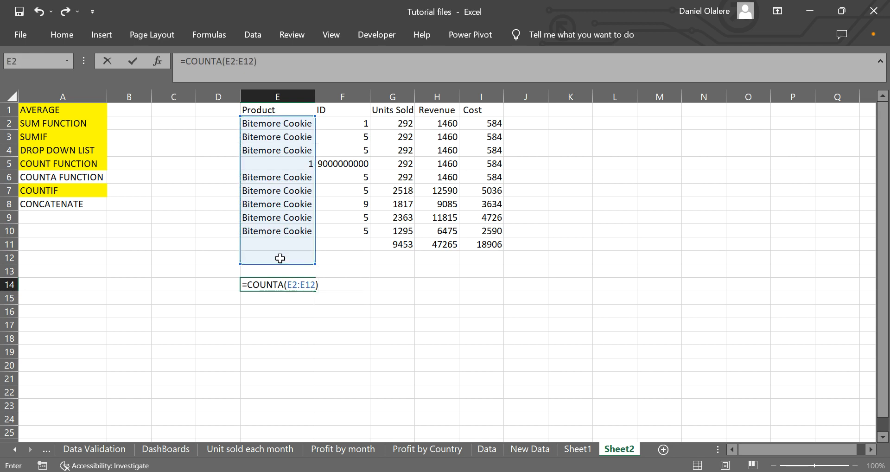
key("Return")
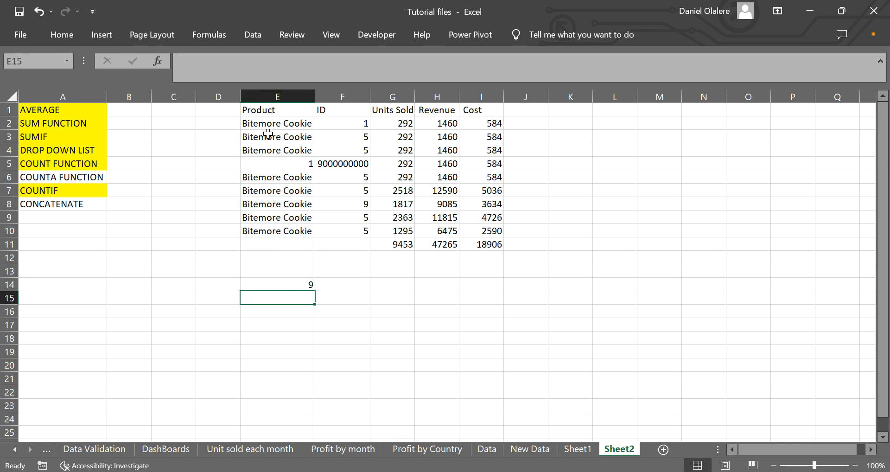
left_click_drag(264, 123, 274, 258)
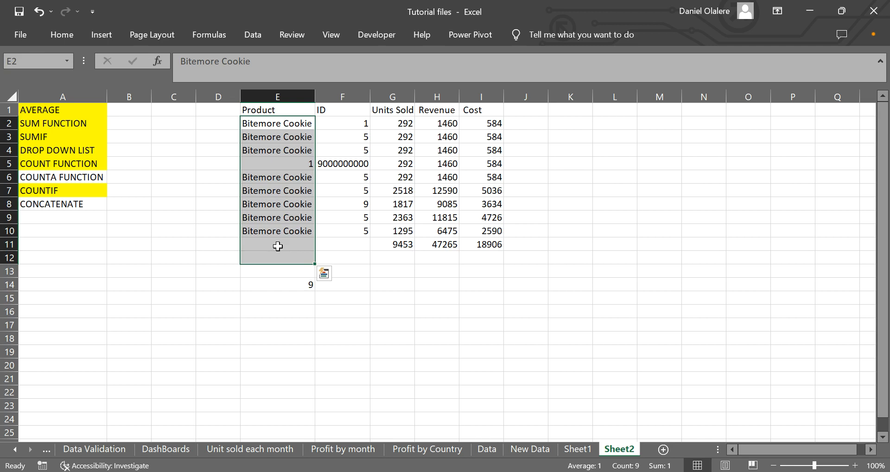
left_click(291, 288)
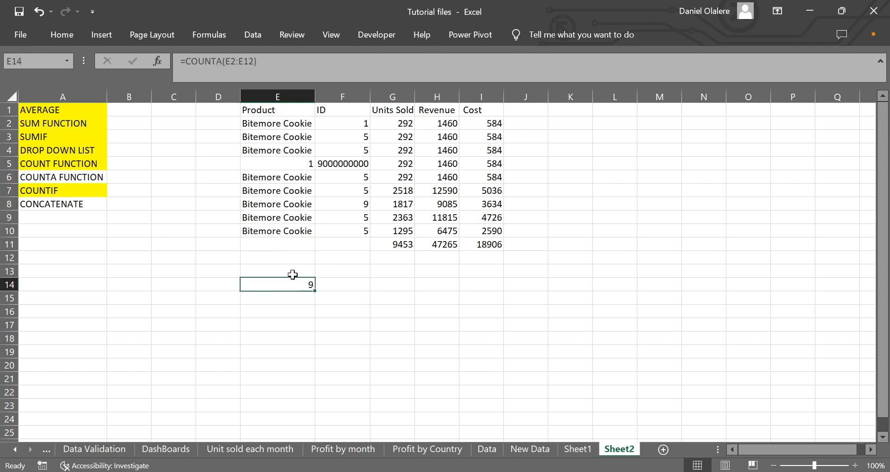
- Extend the Product entries by entering 10 in E11 and 11 in E12, inside the COUNTA range
left_click(284, 243)
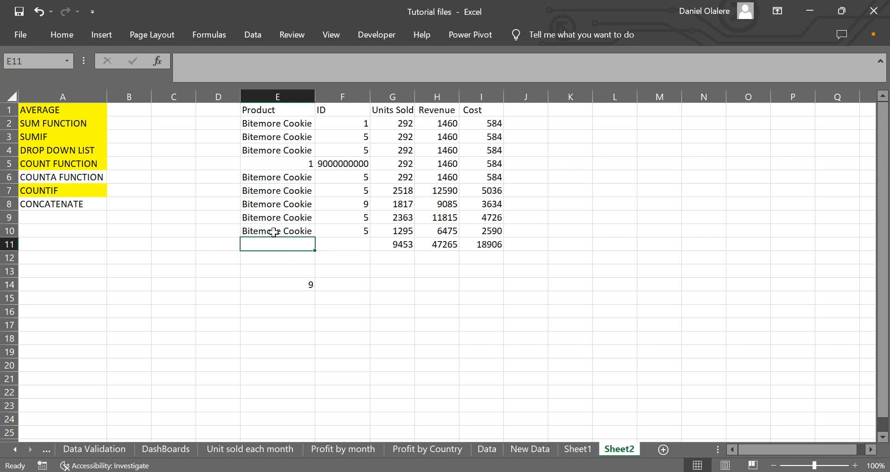
type("10")
key("Return")
type("11")
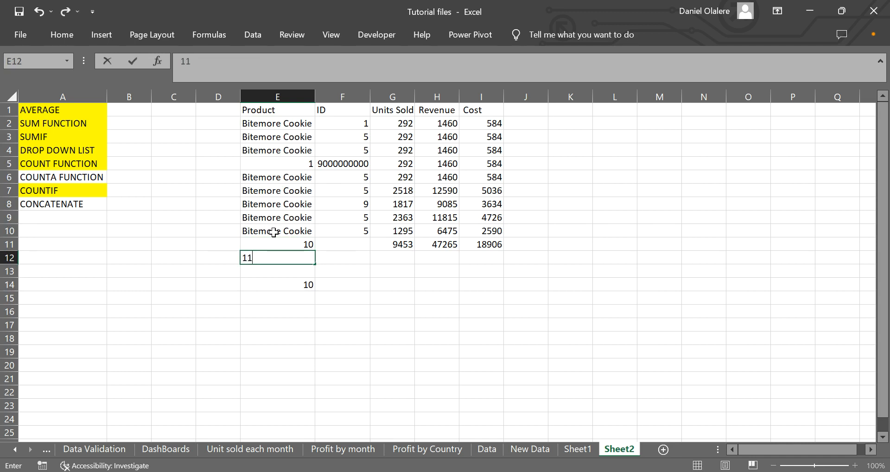
key("Return")
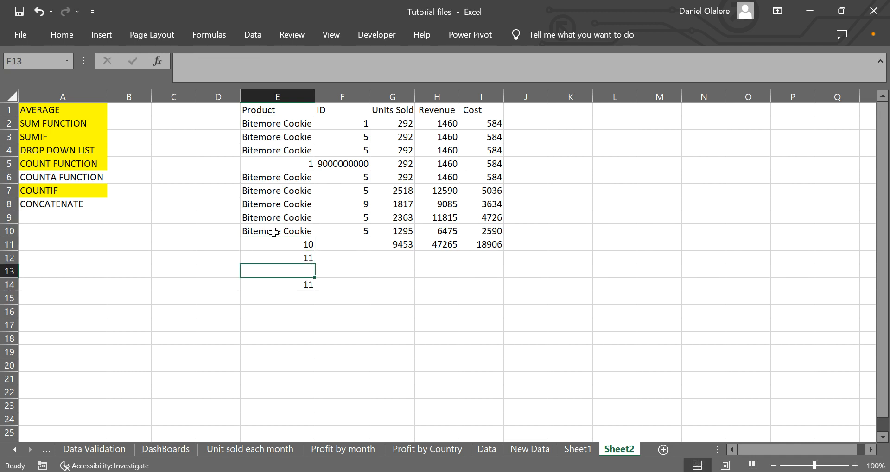
- Replace the value in E12, the last cell of the COUNTA range, with 9
left_click(304, 257)
double_click(304, 258)
key("BackSpace")
key("BackSpace")
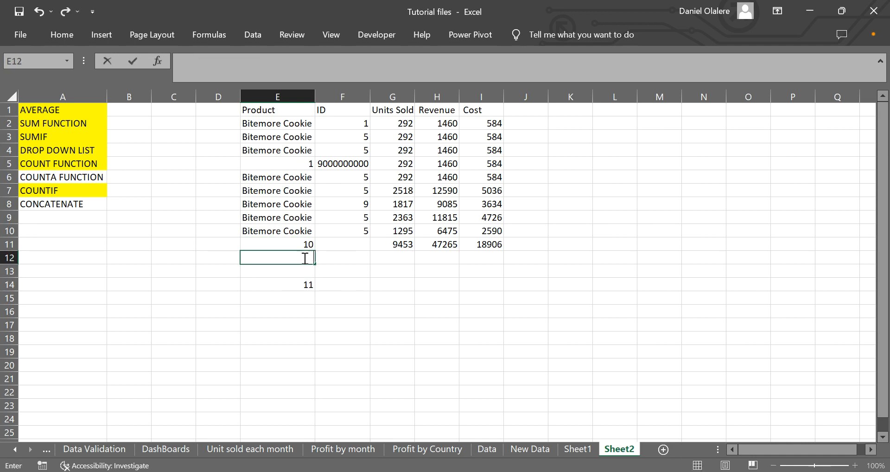
type("9")
key("Return")
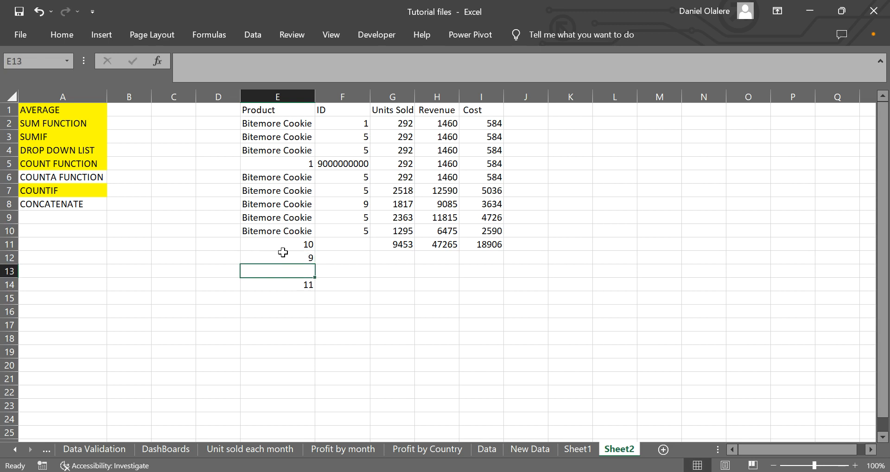
- Clear the Product entries from E4 through E12 and check the COUNTA formula in E14
left_click(283, 255)
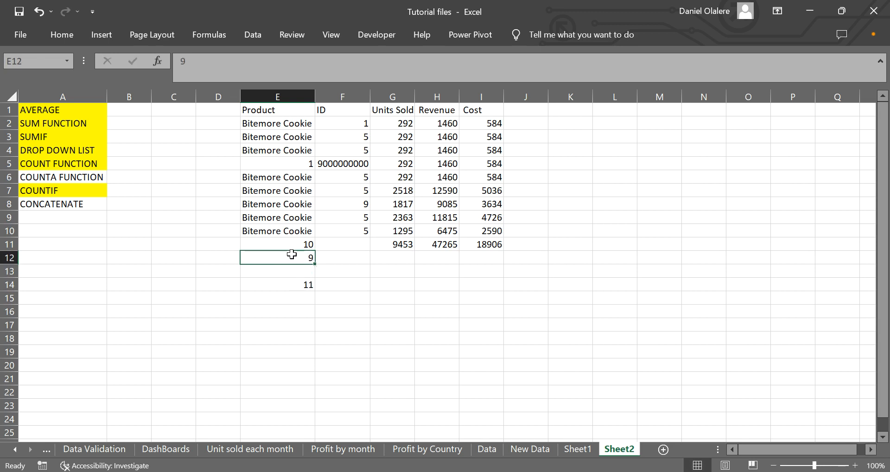
left_click_drag(294, 254, 268, 150)
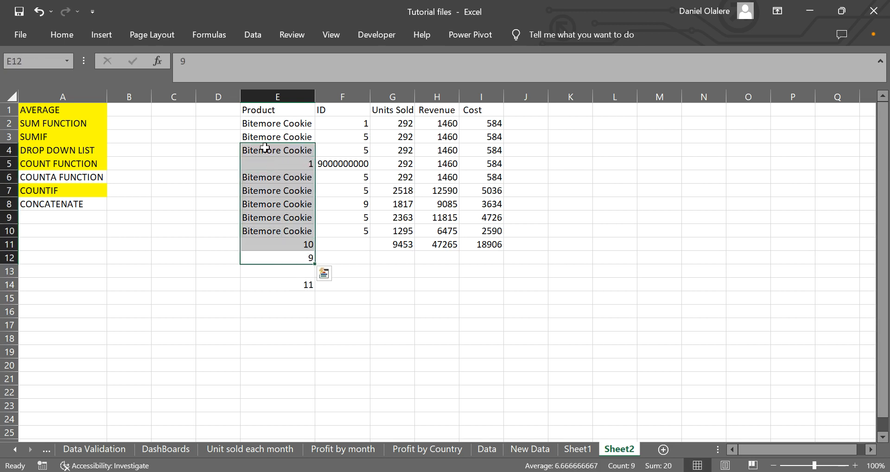
key("Delete")
left_click(271, 279)
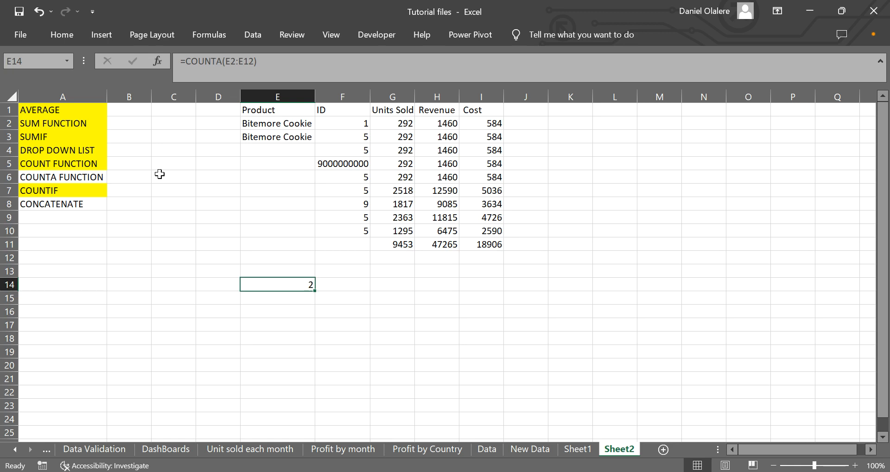
- Fill the COUNTA FUNCTION entry in A6 with yellow and select the CONCATENATE entry in A8
left_click(30, 176)
left_click(52, 37)
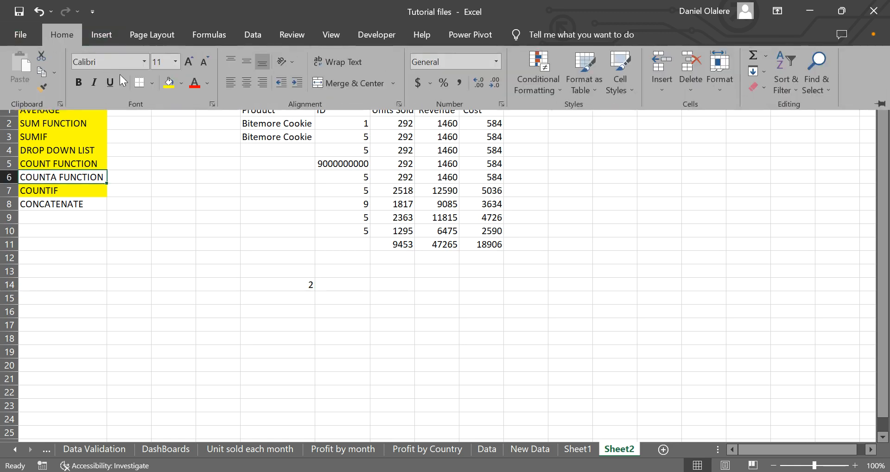
left_click(169, 84)
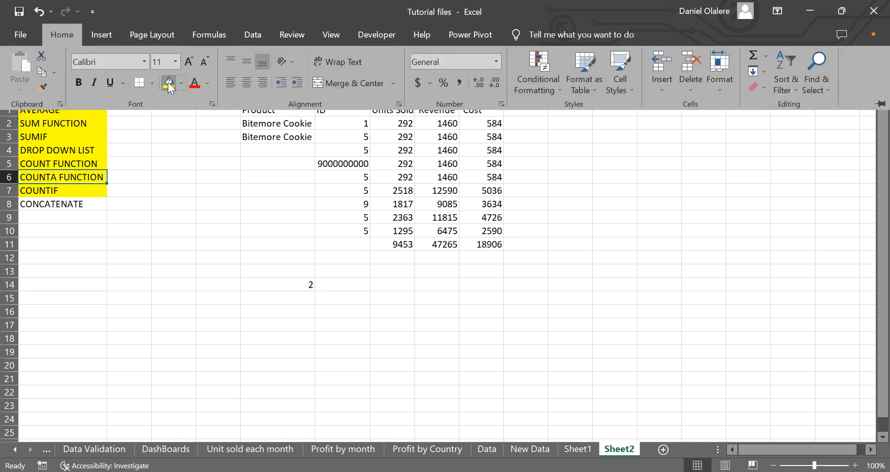
left_click(69, 201)
left_click(70, 202)
- Clear the whole product sales table and the COUNTA formula from E1:I14
left_click_drag(290, 283, 460, 115)
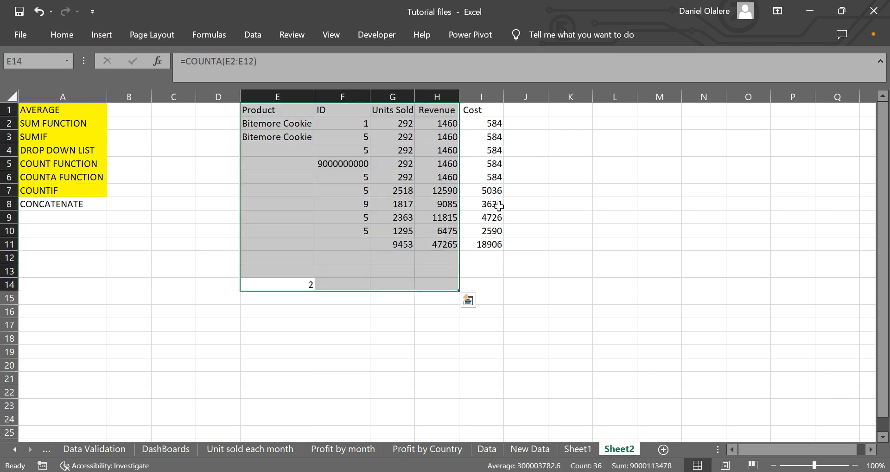
left_click(385, 179)
left_click_drag(260, 112, 484, 291)
key("Delete")
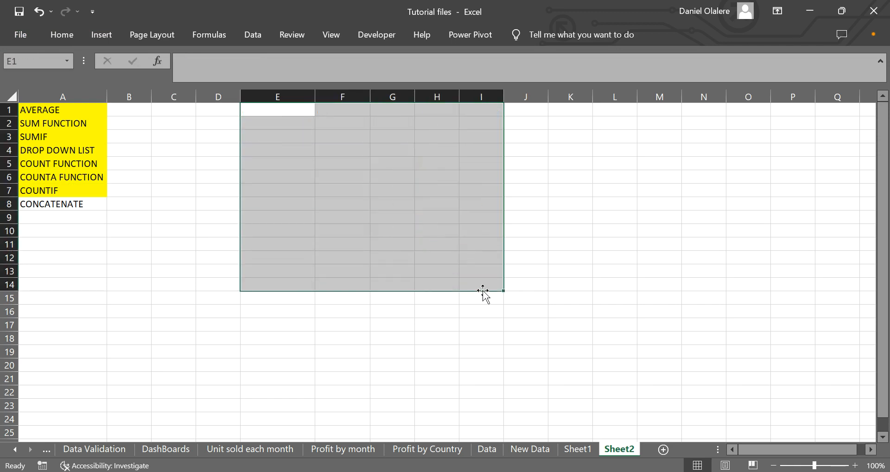
left_click(303, 168)
key("Up")
key("Up")
key("Up")
key("Up")
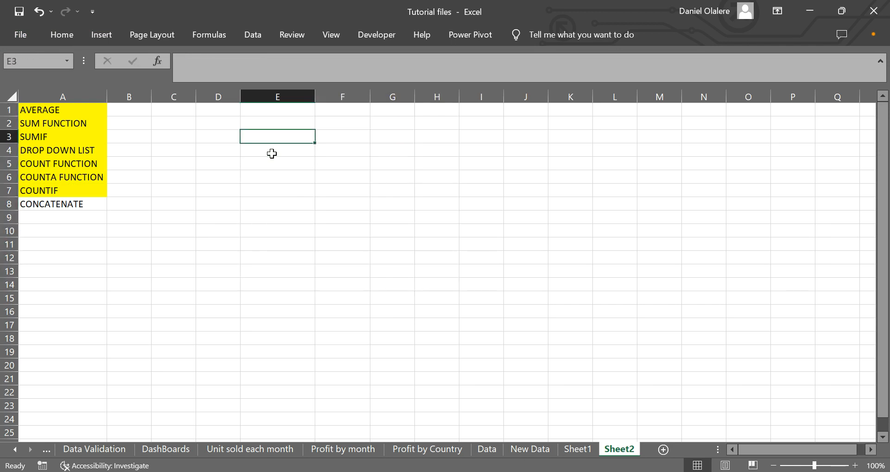
key("Down")
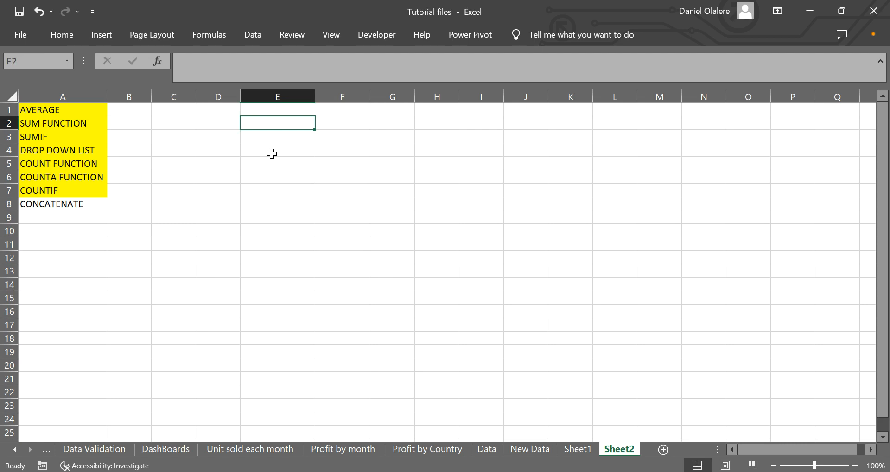
type("First")
key("Tab")
type("Name")
key("BackSpace")
key("BackSpace")
key("BackSpace")
key("BackSpace")
key("shift+Tab")
- Enter the column headers First Name in E2 and Last in F2
type("First Name")
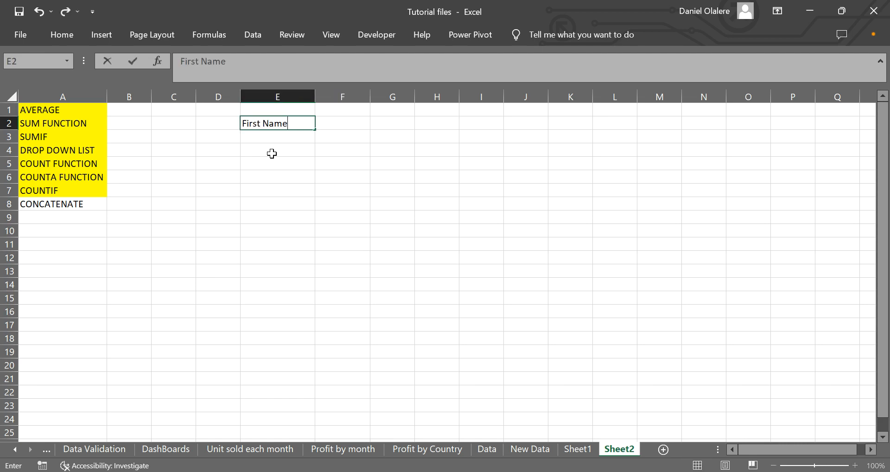
key("Tab")
type("Last")
key("Return")
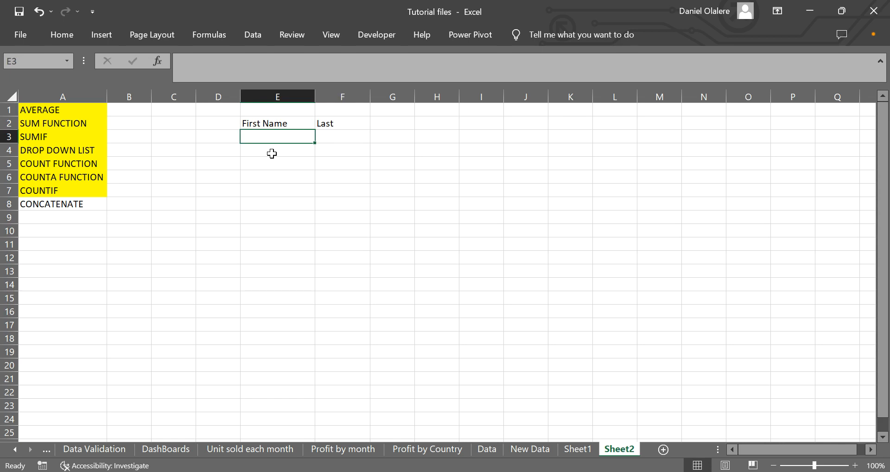
- Enter the first sample person's first name in E3, correct its spelling, and enter the last name in F3
type("Mortan")
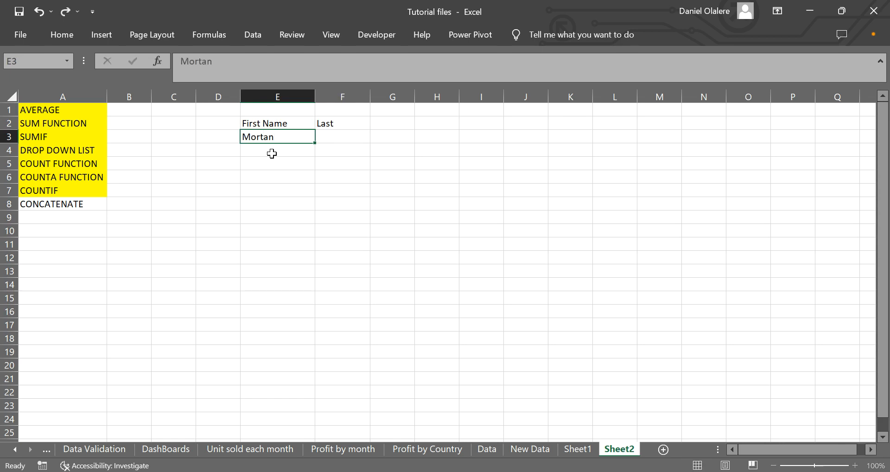
key("Tab")
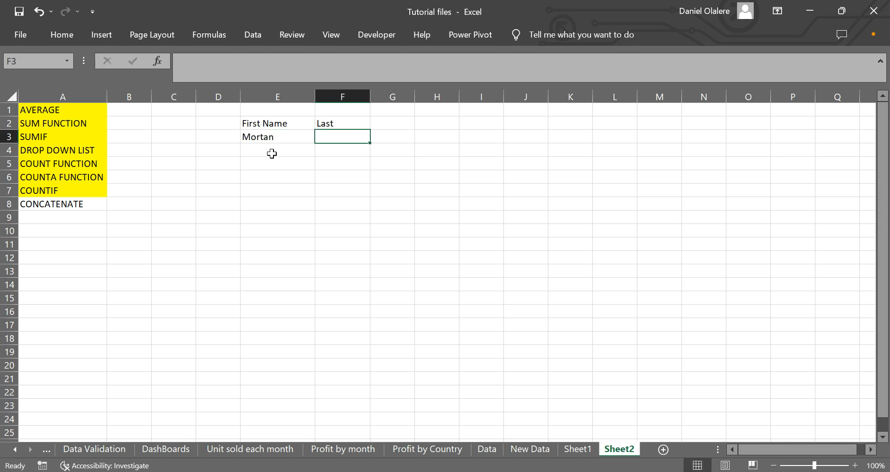
key("shift+Tab")
type("Morgan")
key("Tab")
type("Julius")
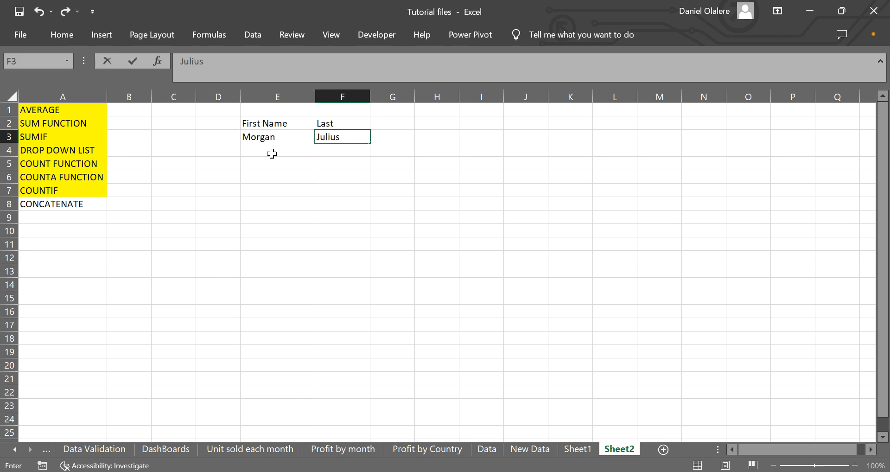
key("Return")
- Enter the second sample person's first name in E4 and last name in F4
type("Martins")
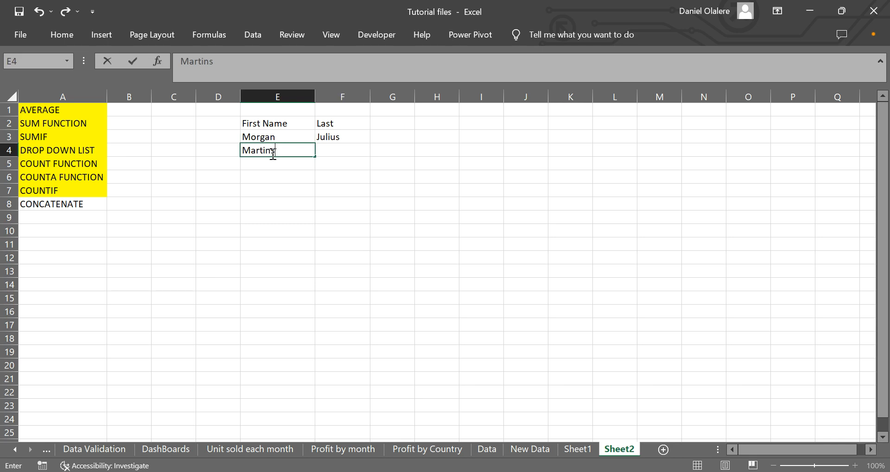
key("Tab")
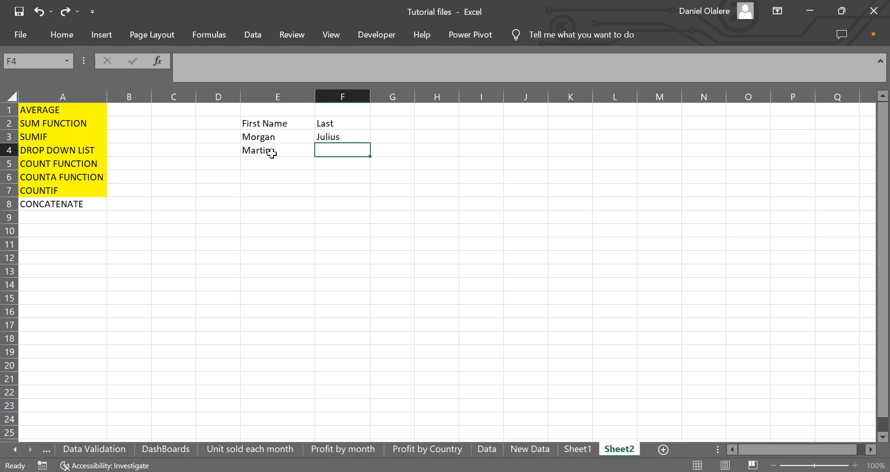
type("James")
key("Return")
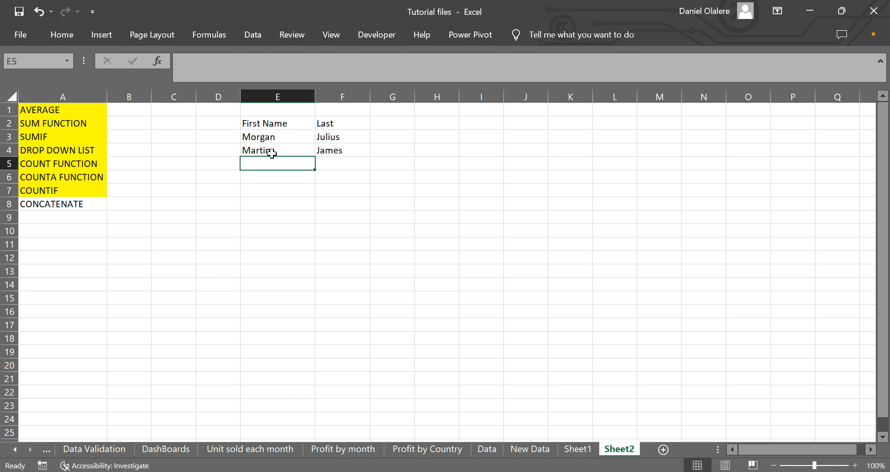
- Enter the third sample person's first name in E5 and last name in F5
type("Drogba")
key("BackSpace")
key("BackSpace")
key("BackSpace")
type("gba")
key("Tab")
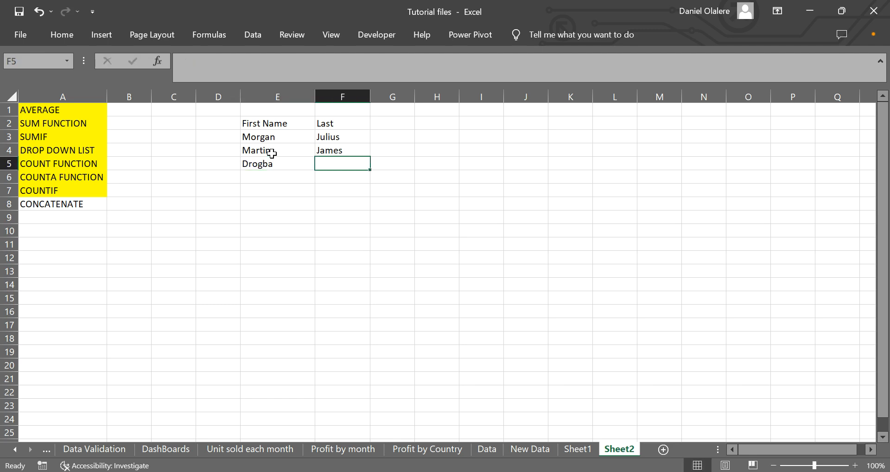
type("L")
key("BackSpace")
key("BackSpace")
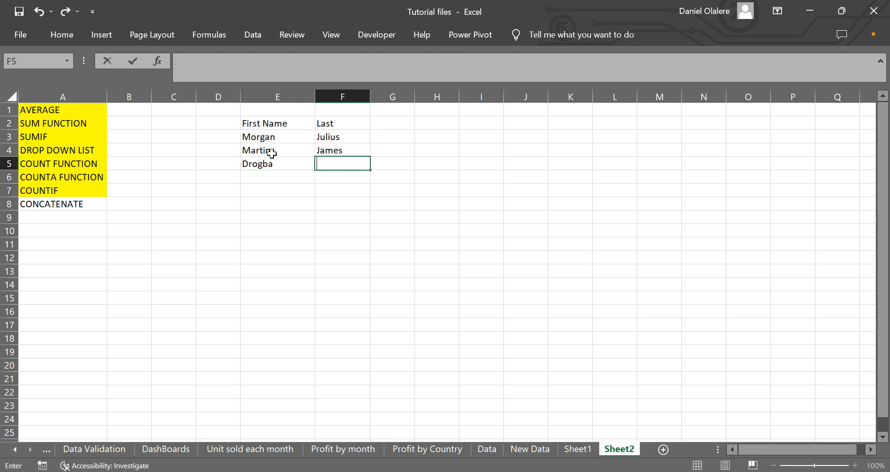
type("Suarez")
key("Return")
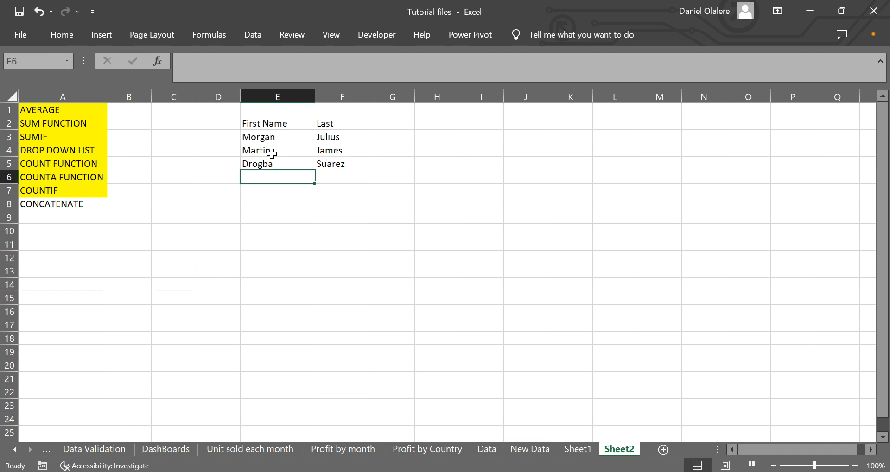
- Enter the fourth sample person's first name in E6 and last name in F6
type("James")
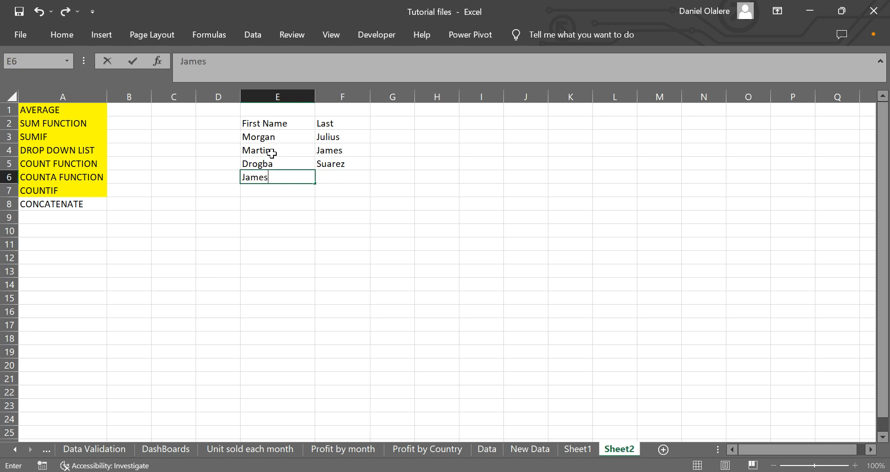
key("Tab")
type("Bond")
key("Return")
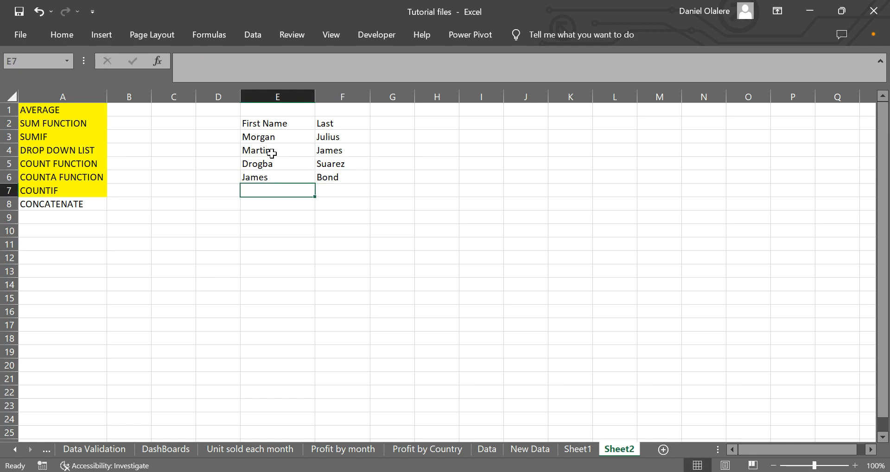
- Enter the fifth sample person's first name in E7 and last name in F7, correcting the typing slips
type("Bur")
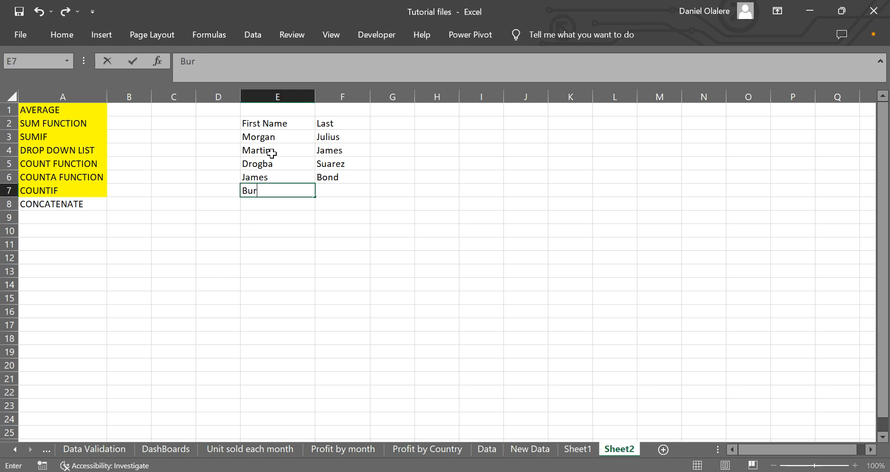
key("BackSpace")
key("BackSpace")
type("ruce")
key("Tab")
type("Leee")
key("BackSpace")
key("ctrl+Return")
key("Up")
key("Up")
key("Up")
key("Up")
key("Up")
key("Right")
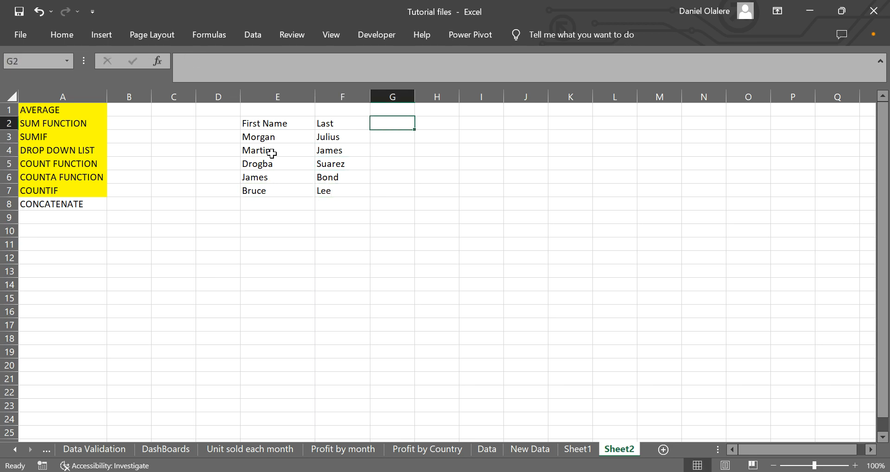
- Extend the sample names in E3:F7 down to row 22 and widen column G to fit full names
left_click_drag(266, 135, 344, 194)
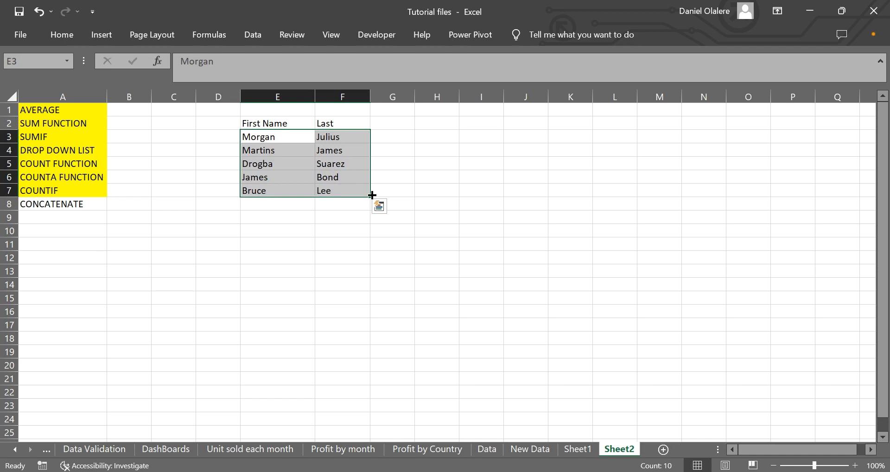
left_click_drag(372, 196, 364, 400)
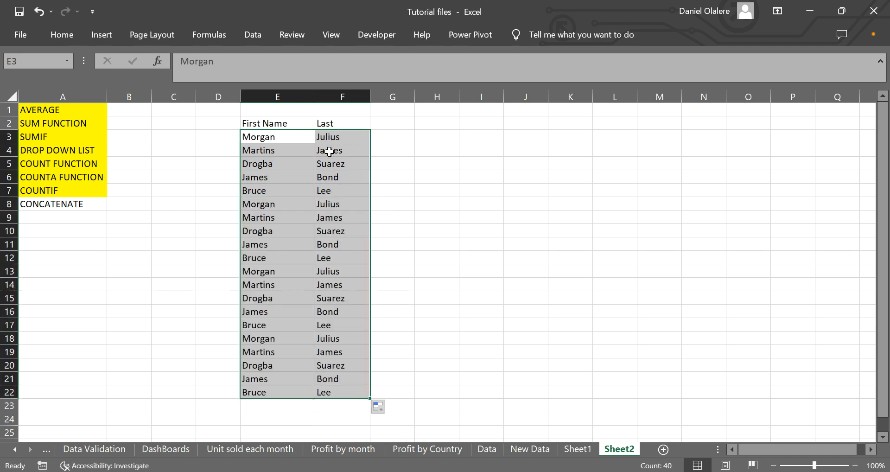
left_click(329, 151)
left_click(389, 135)
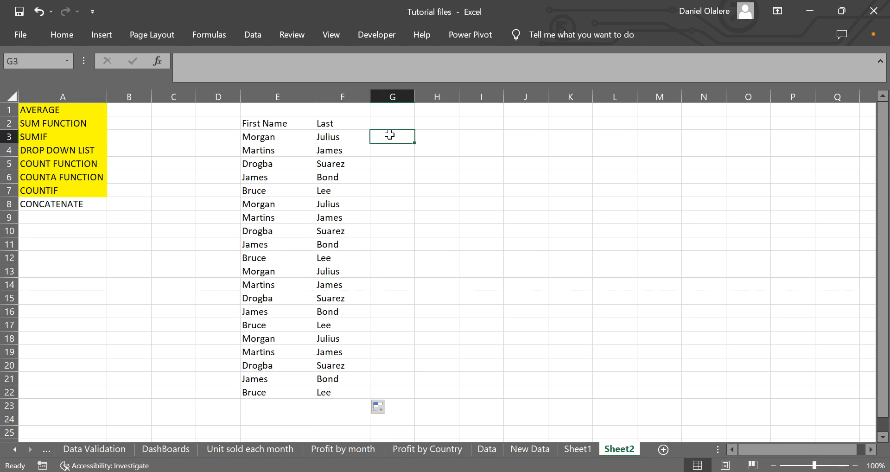
left_click_drag(414, 97, 461, 96)
- Enter the first two people's full names without spaces in G3 and G4, and accept the Flash Fill suggestion down to G22
type("o")
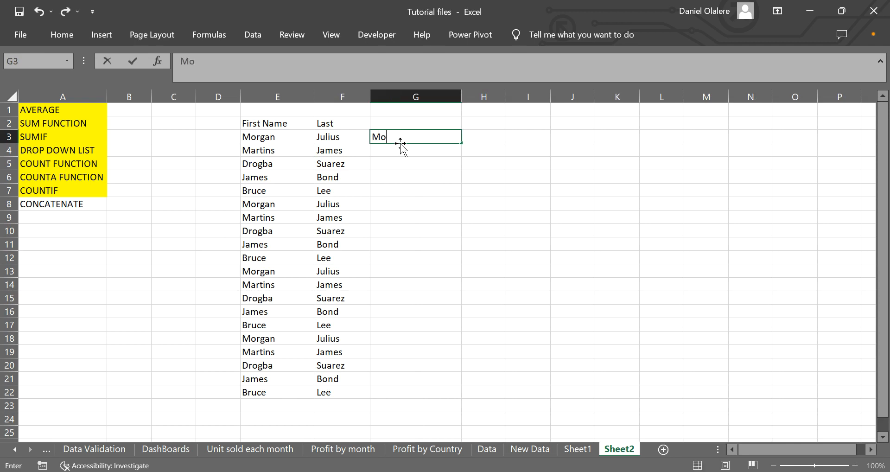
type("rganJulius")
key("Return")
type("Marims")
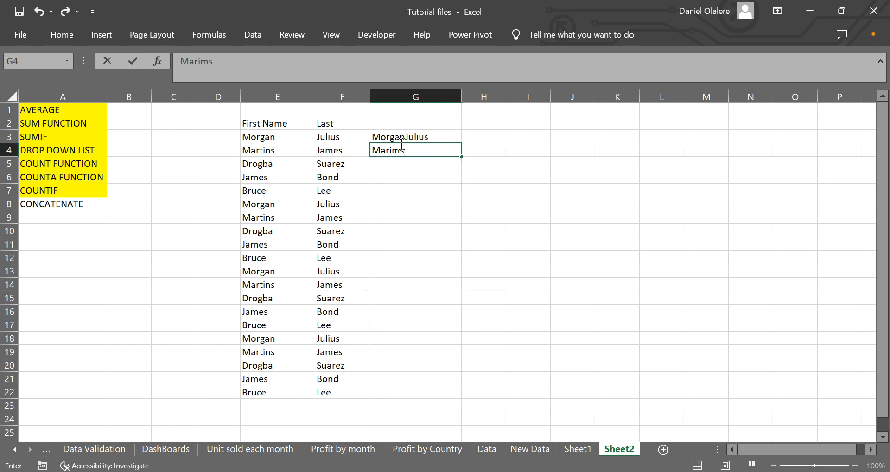
key("BackSpace")
key("BackSpace")
key("BackSpace")
type("tinsJame")
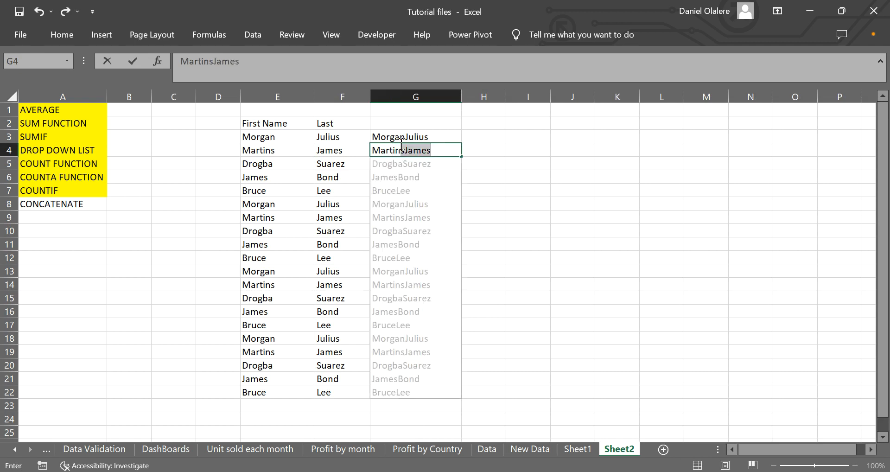
key("Return")
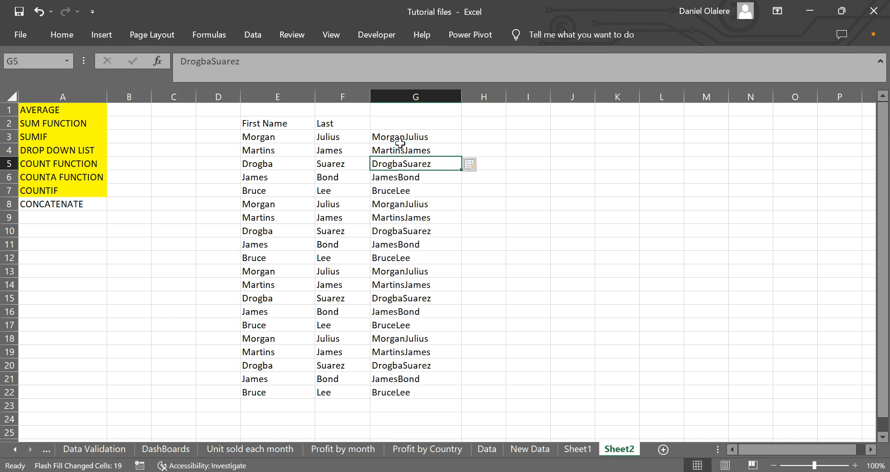
- Clear the Flash Fill results from G5:G22
key("ctrl+shift+Down")
key("Delete")
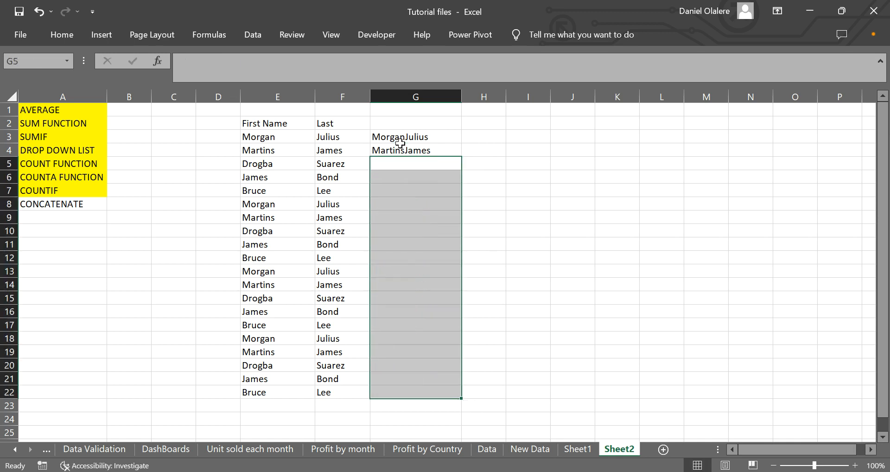
key("ctrl+shift+Up")
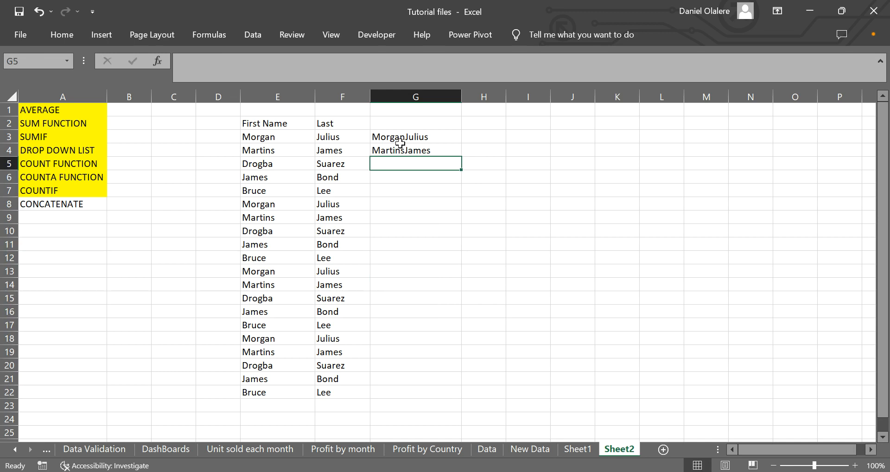
- Rewrite the full names in G4 and G3 with a space between first and last name
key("Up")
type("Martins James")
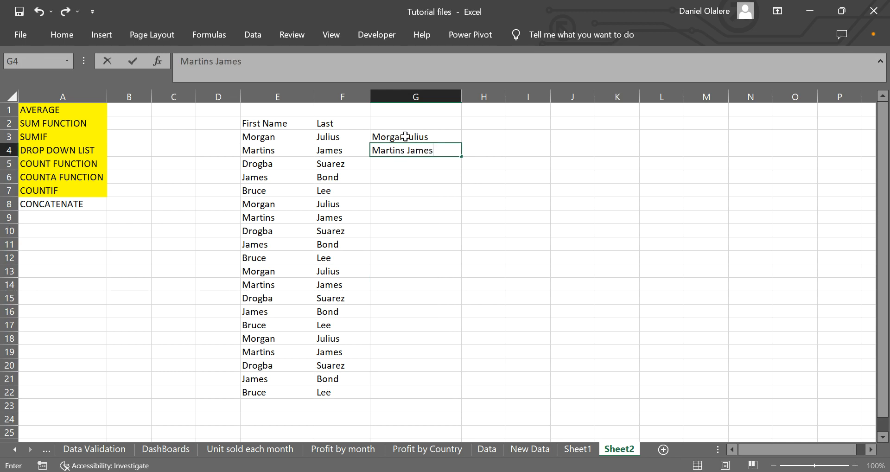
left_click(406, 136)
double_click(406, 137)
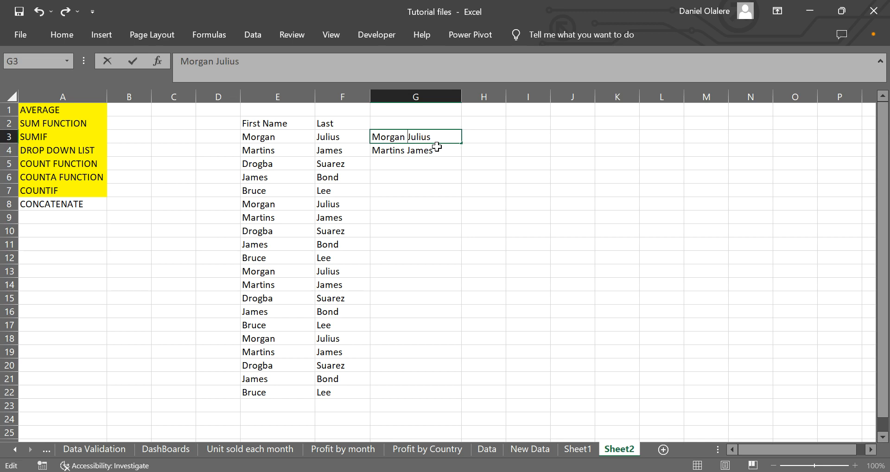
- Clear the manually entered full names from G3:G4
left_click(397, 146)
left_click_drag(397, 146, 387, 139)
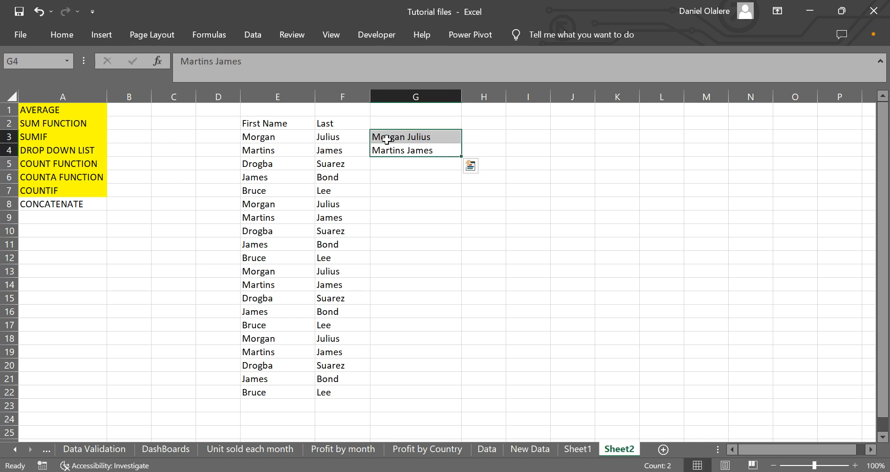
key("Delete")
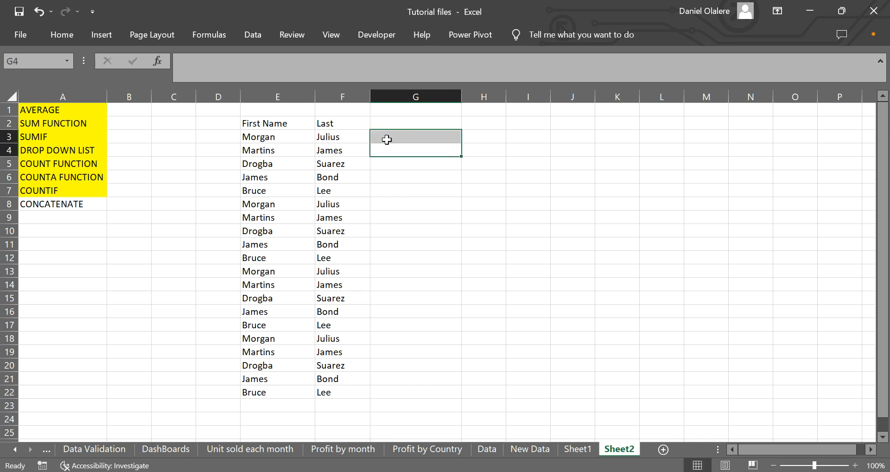
left_click(280, 137)
left_click_drag(280, 136, 320, 392)
left_click(389, 138)
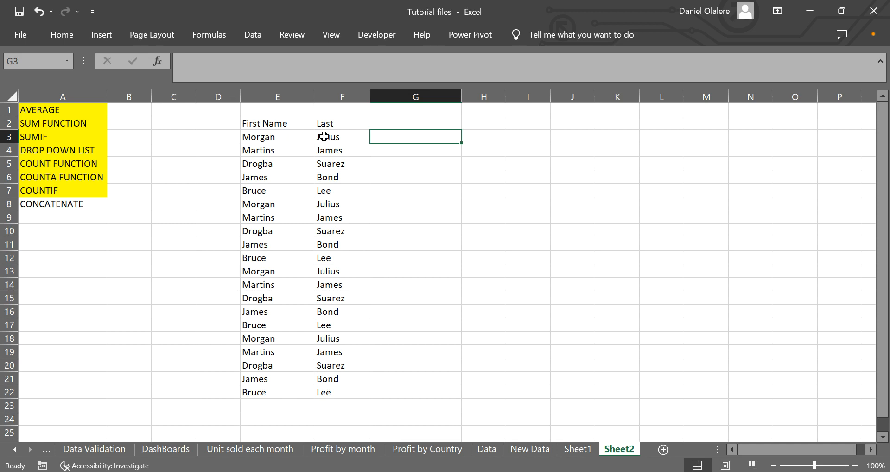
- Enter the column header Full Name in G2
left_click(392, 126)
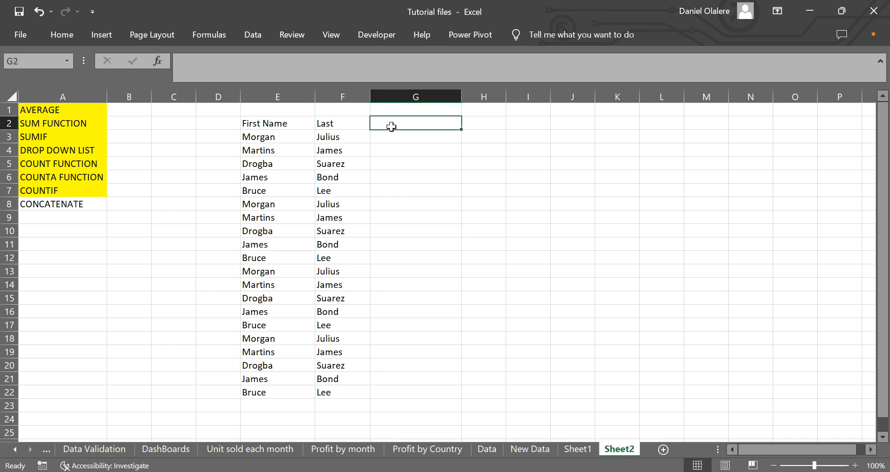
type("Ful")
key("BackSpace")
key("BackSpace")
key("BackSpace")
type("Full Name")
key("Return")
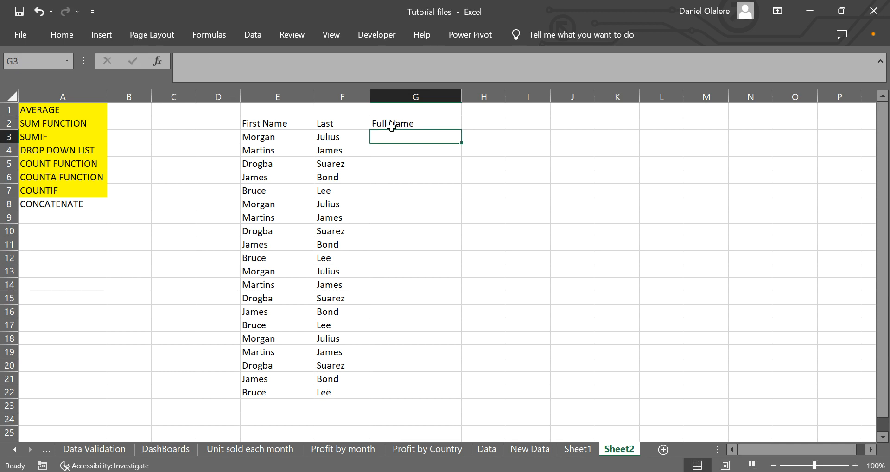
- Enter the formula =CONCATENATE(E3,F3) in G3 to join the first and last names
type("=")
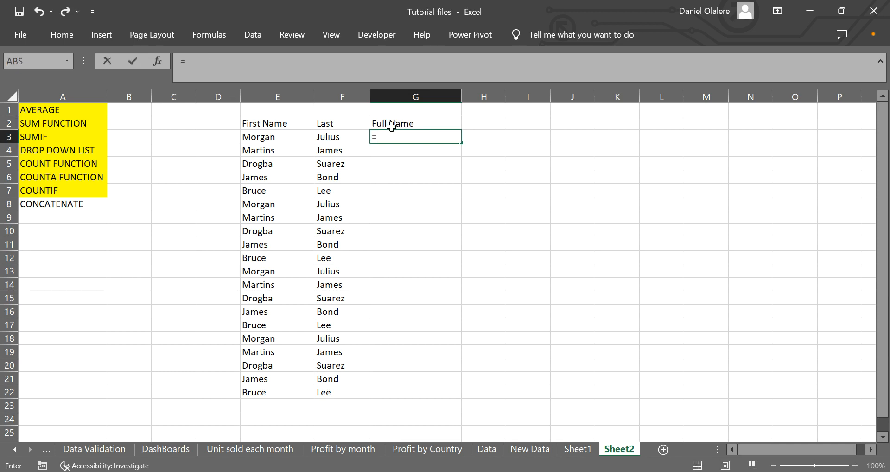
type("conca")
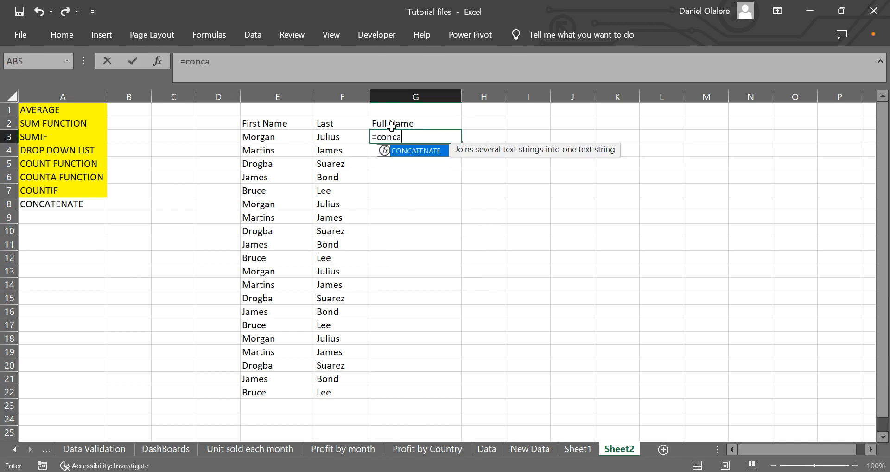
key("Tab")
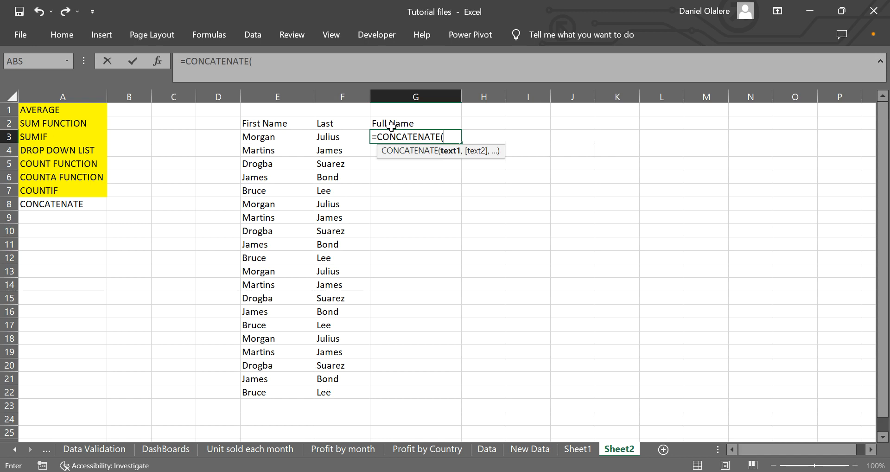
left_click(285, 139)
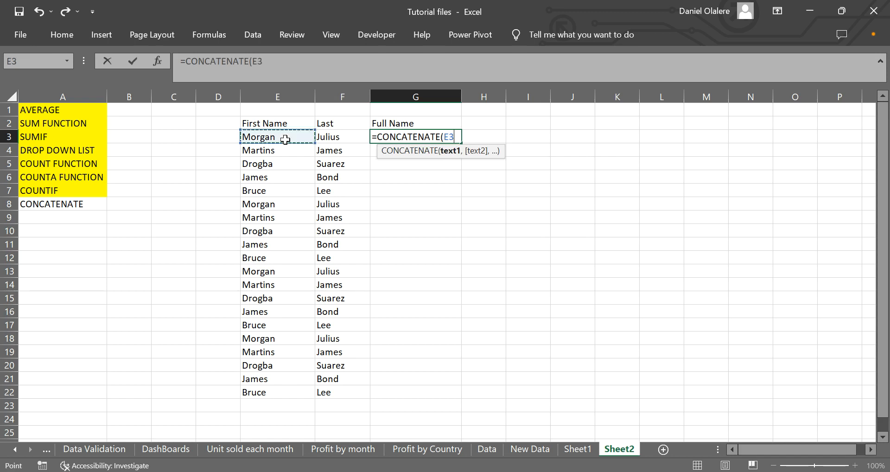
type(",")
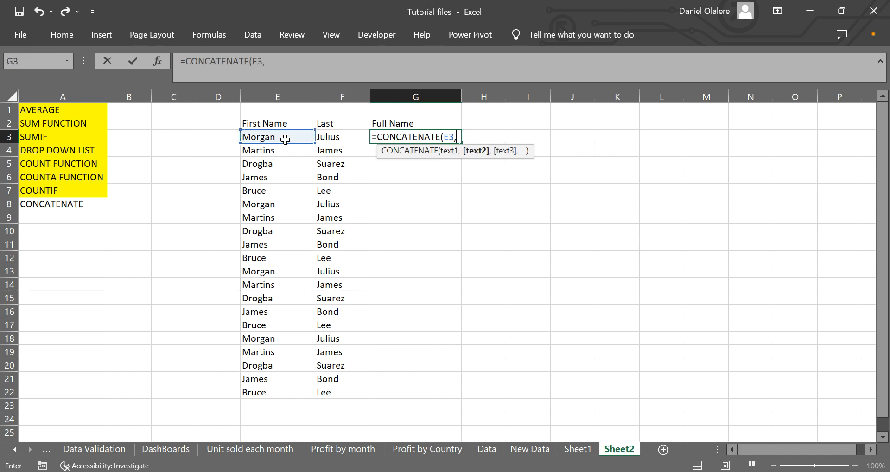
left_click(328, 137)
type("(")
key("BackSpace")
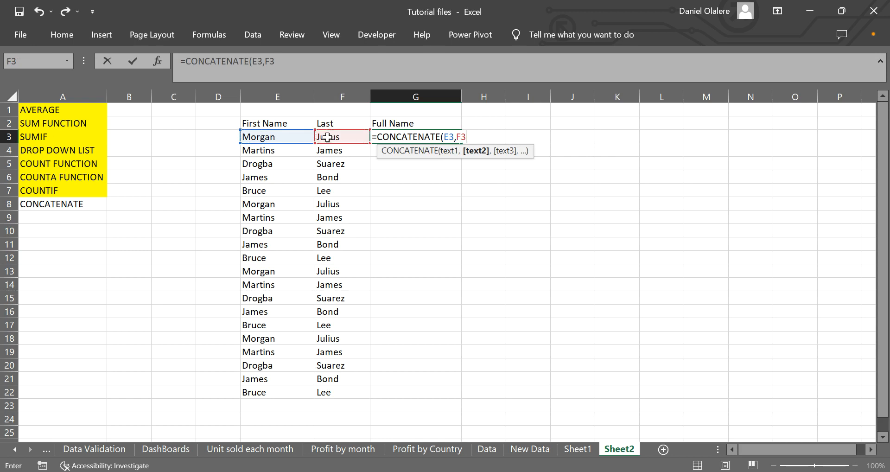
type(")")
key("Return")
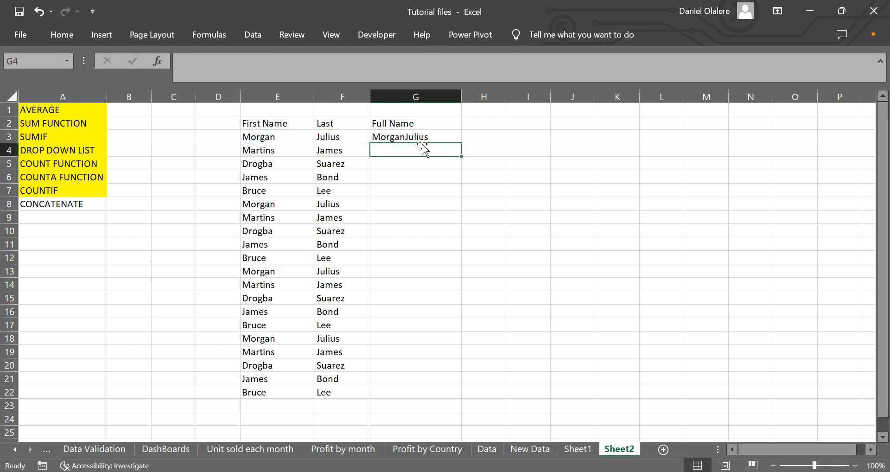
- Fill the CONCATENATE formula from G3 down to G22 and inspect the copied formulas in G4 and G5
left_click_drag(402, 136, 453, 142)
double_click(461, 144)
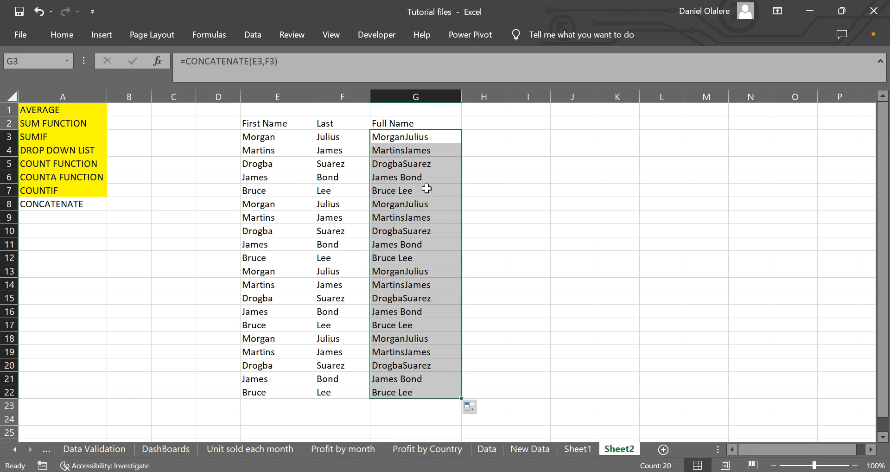
left_click(407, 149)
left_click(411, 164)
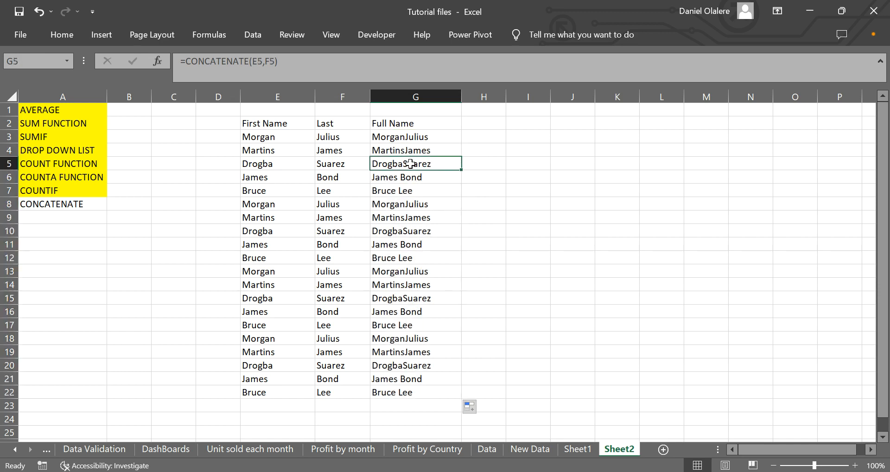
- Change the formula in G3 to =CONCATENATE(E3," ",F3) so a space separates the first and last names
left_click(416, 135)
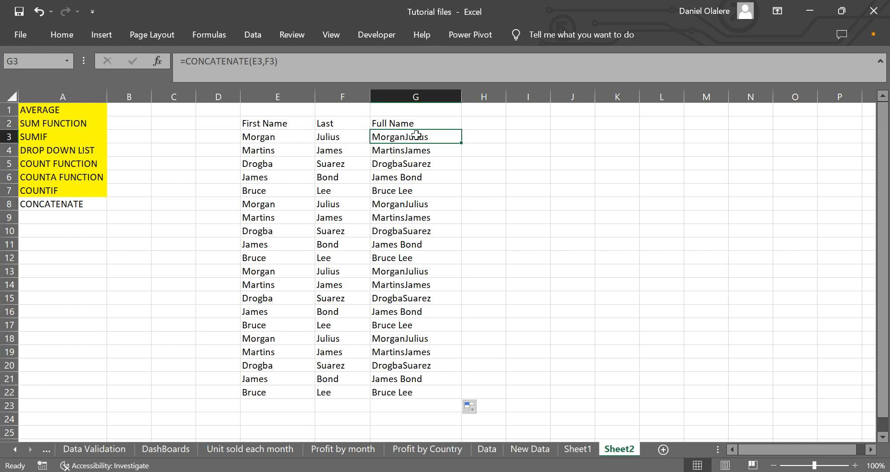
double_click(416, 135)
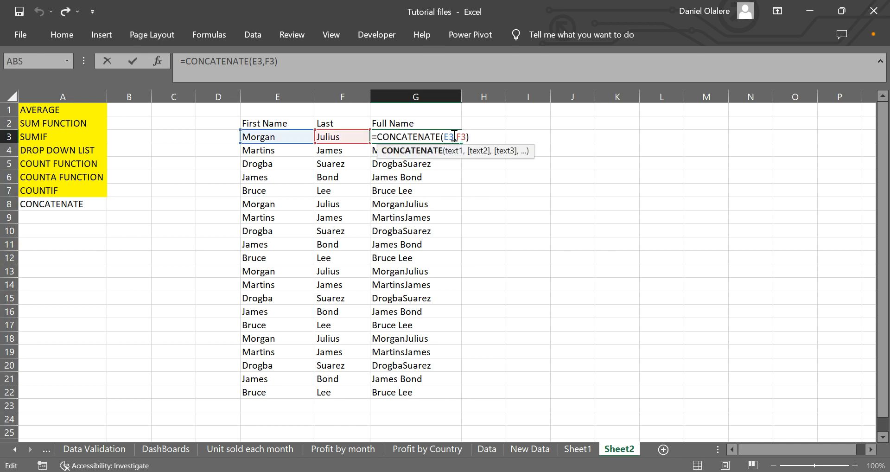
left_click(457, 137)
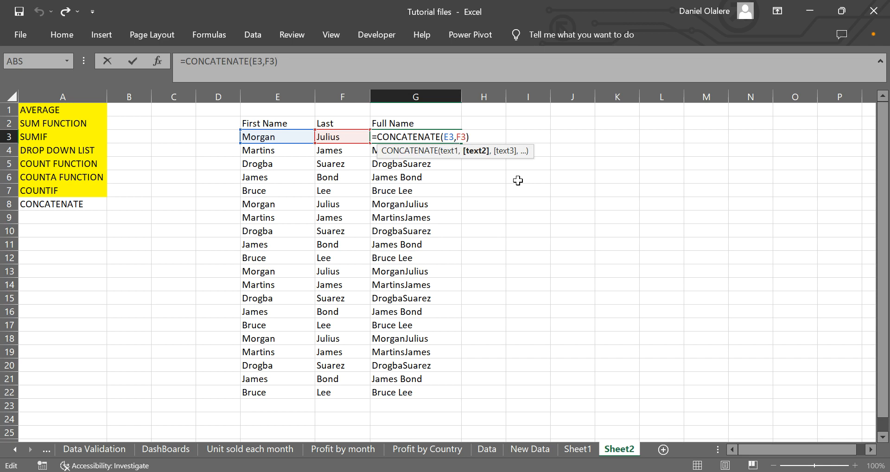
type("\"\"")
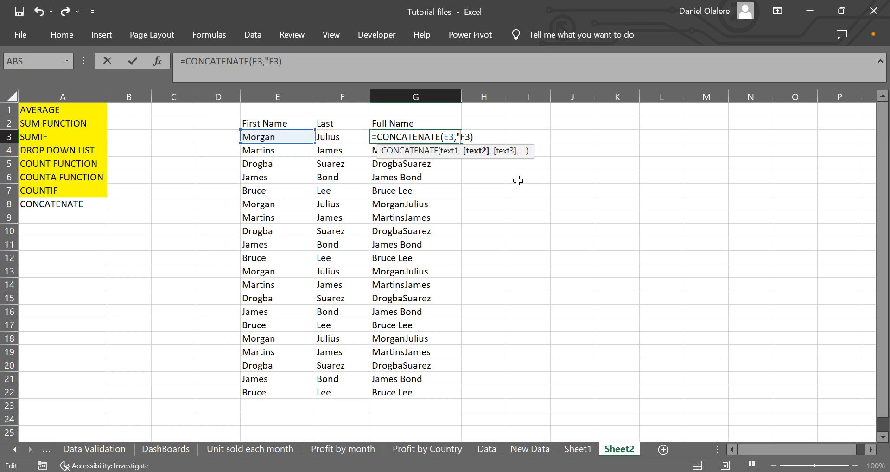
left_click(460, 137)
key("Return")
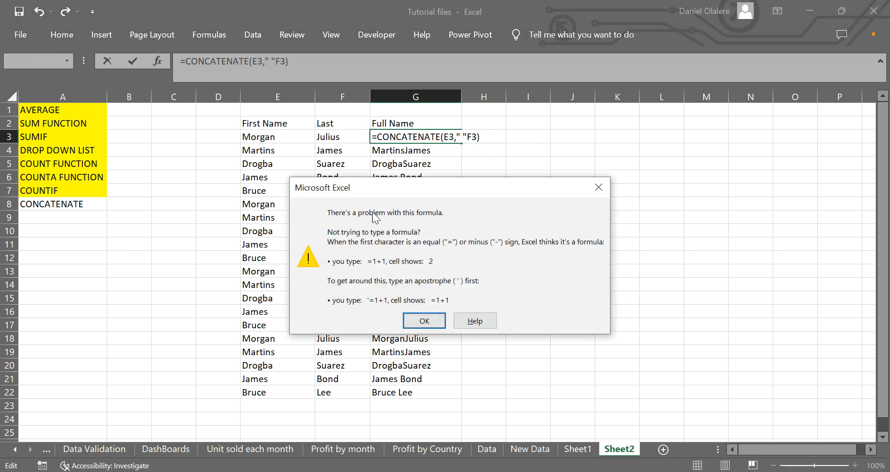
key("Return")
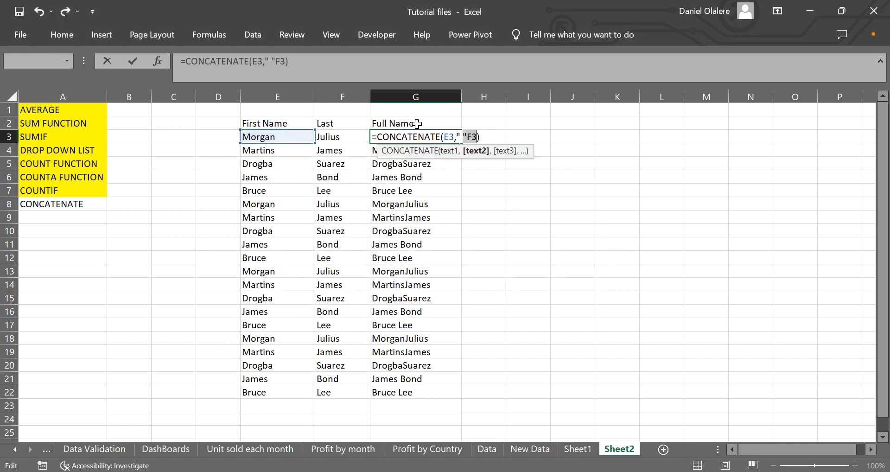
left_click(466, 137)
type(",")
key("Return")
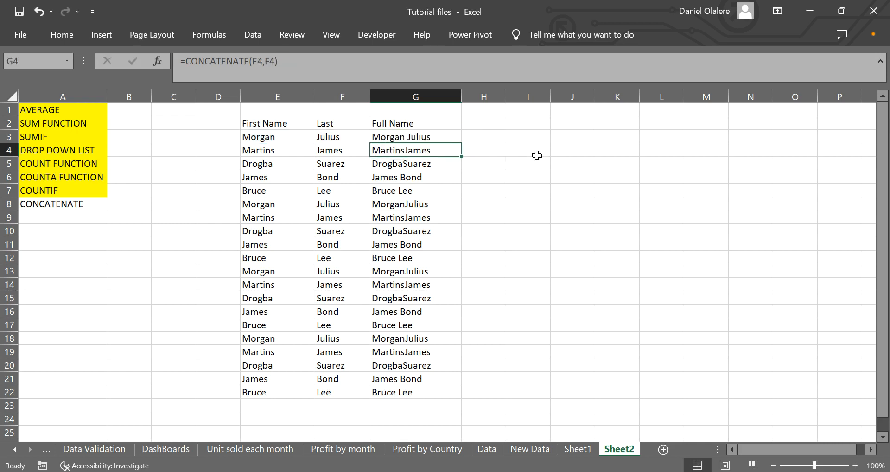
- Fill the updated CONCATENATE formula from G3 down to G22 and inspect the formulas in G14, G3 and G4
left_click(430, 137)
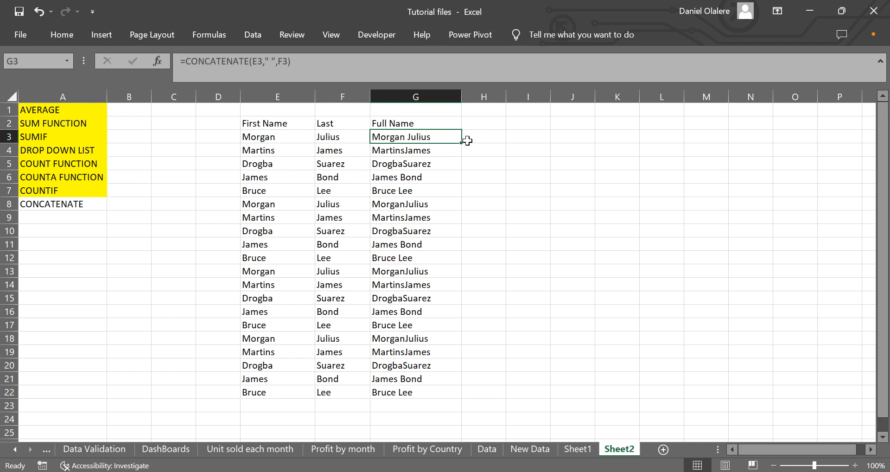
left_click_drag(463, 145, 449, 401)
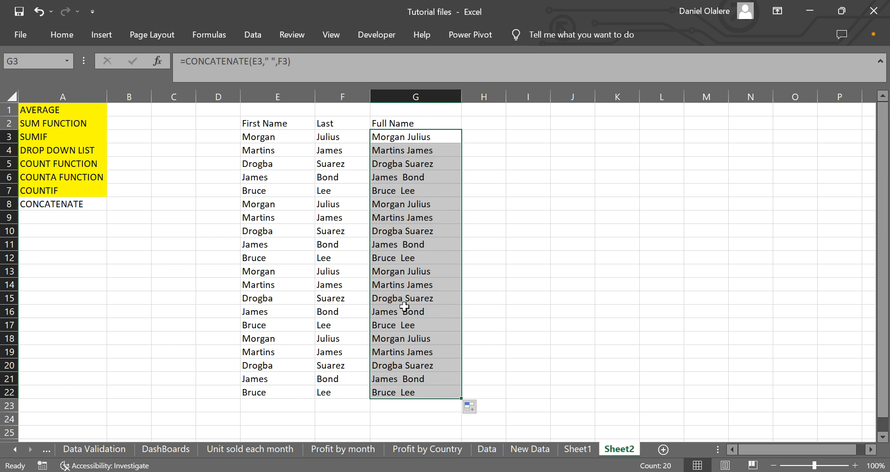
left_click(416, 286)
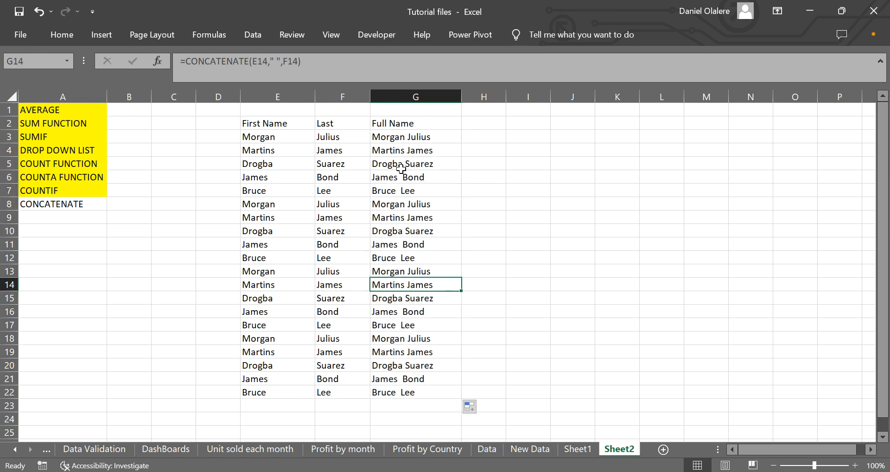
left_click(395, 136)
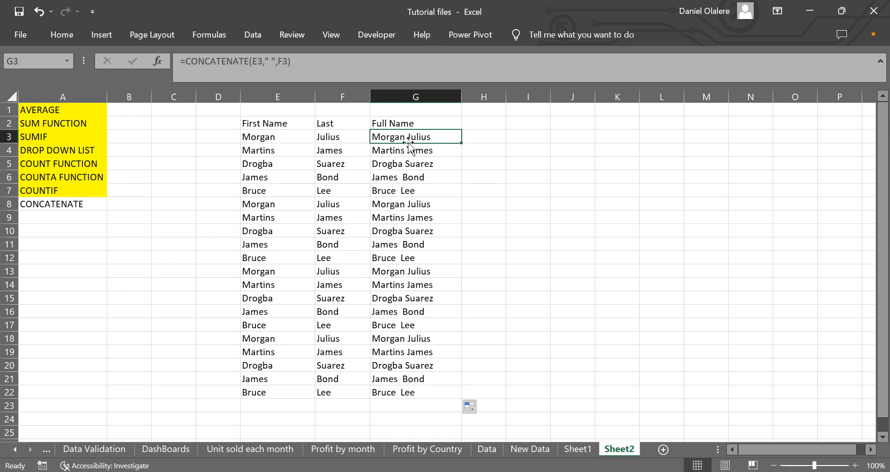
left_click(408, 150)
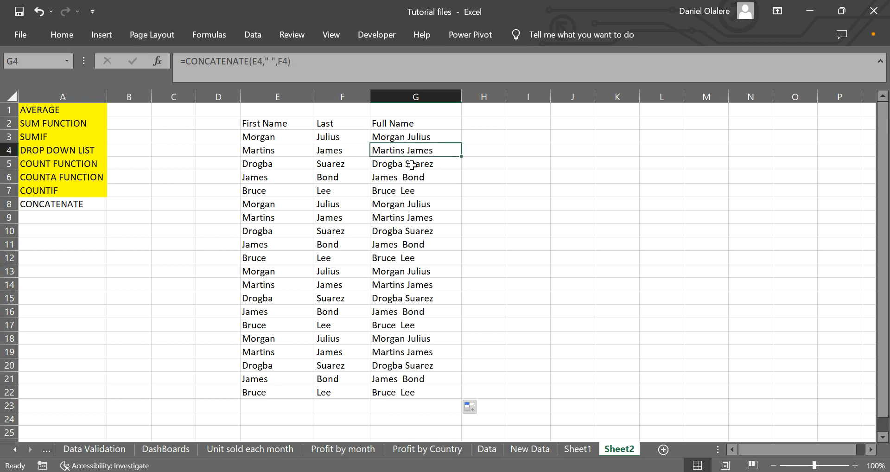
left_click_drag(278, 138, 342, 399)
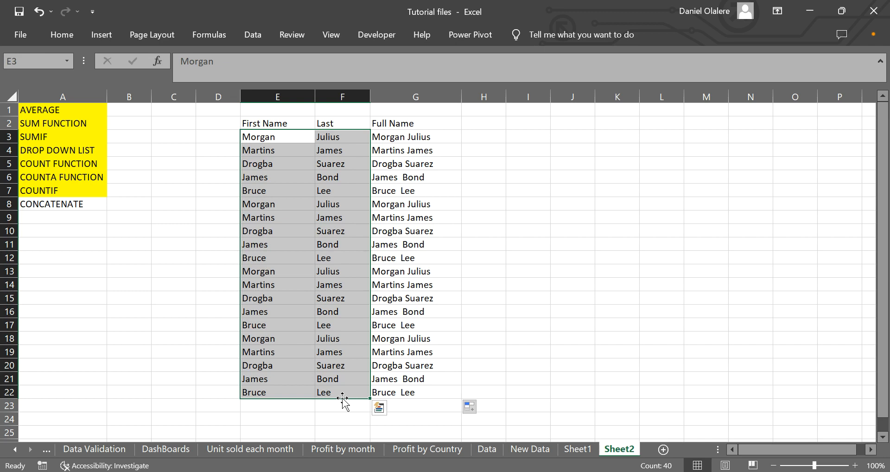
left_click(291, 236)
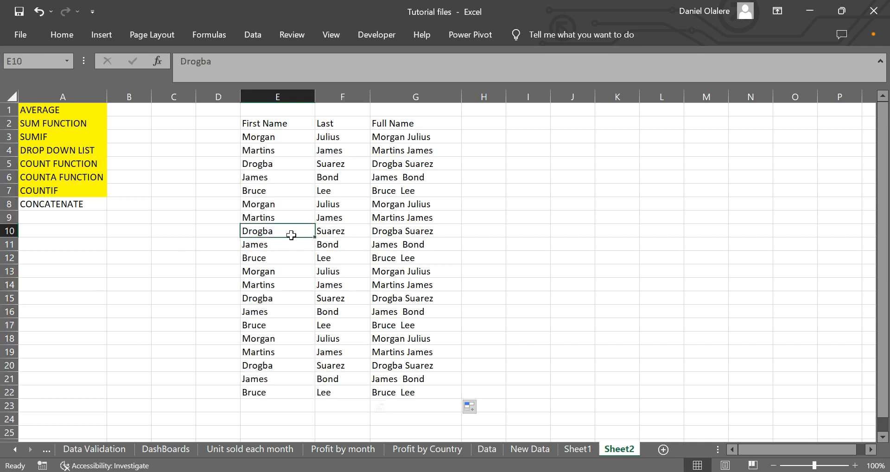
key("Up")
key("Up")
key("Up")
key("Up")
key("Up")
key("Up")
key("Up")
key("Up")
key("Up")
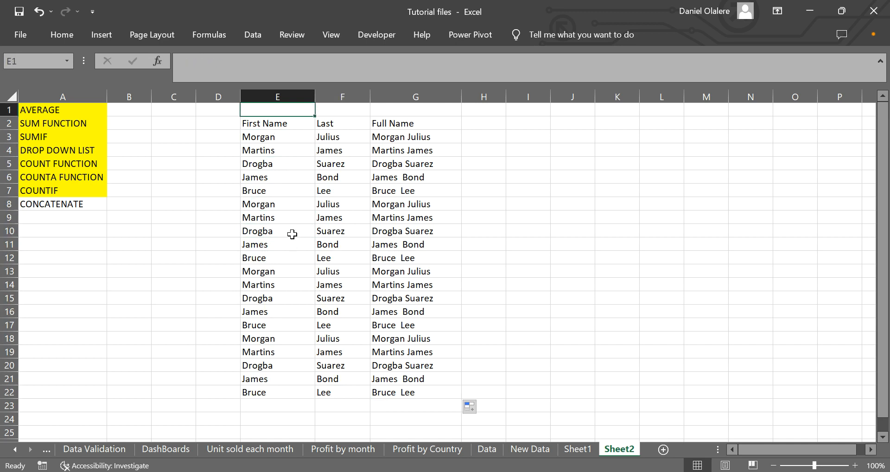
- Select the header cells E2:G2 of the name table
left_click(296, 120)
left_click_drag(297, 121, 396, 124)
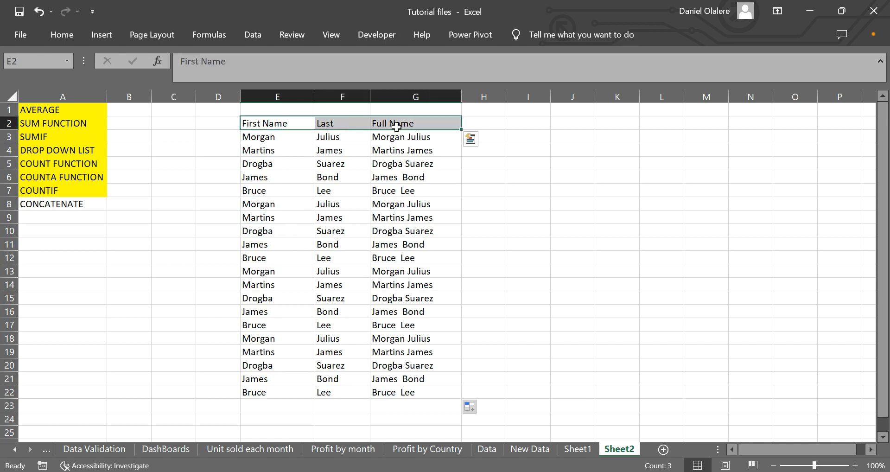